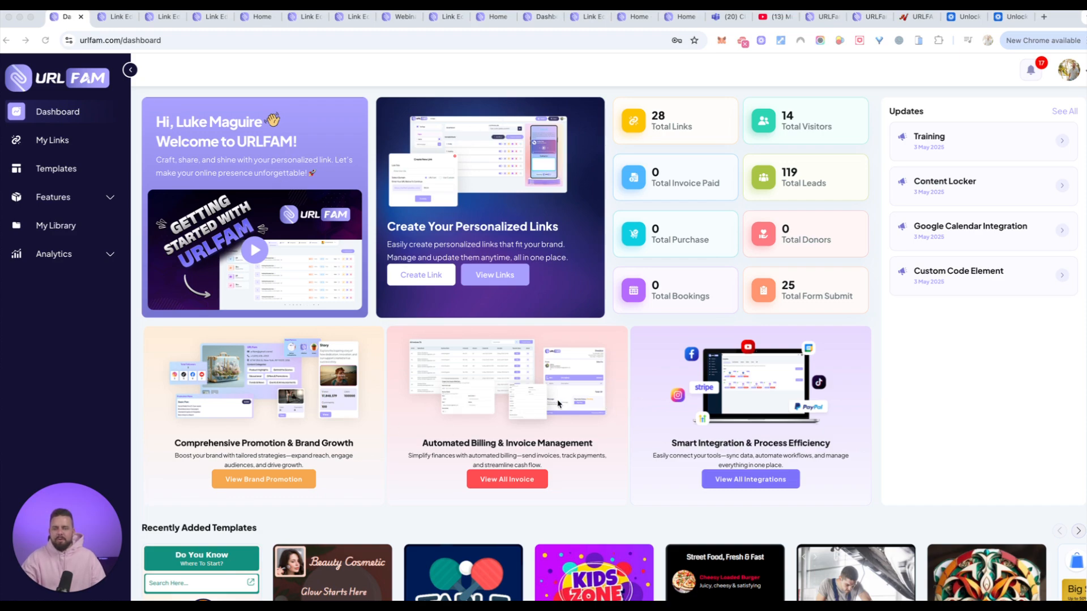
Look over the dashboard's feature cards, recently added templates and Top 5 Links list.
{"action": "scroll", "coordinate": [561, 406], "scroll_direction": "down", "scroll_amount": 5}
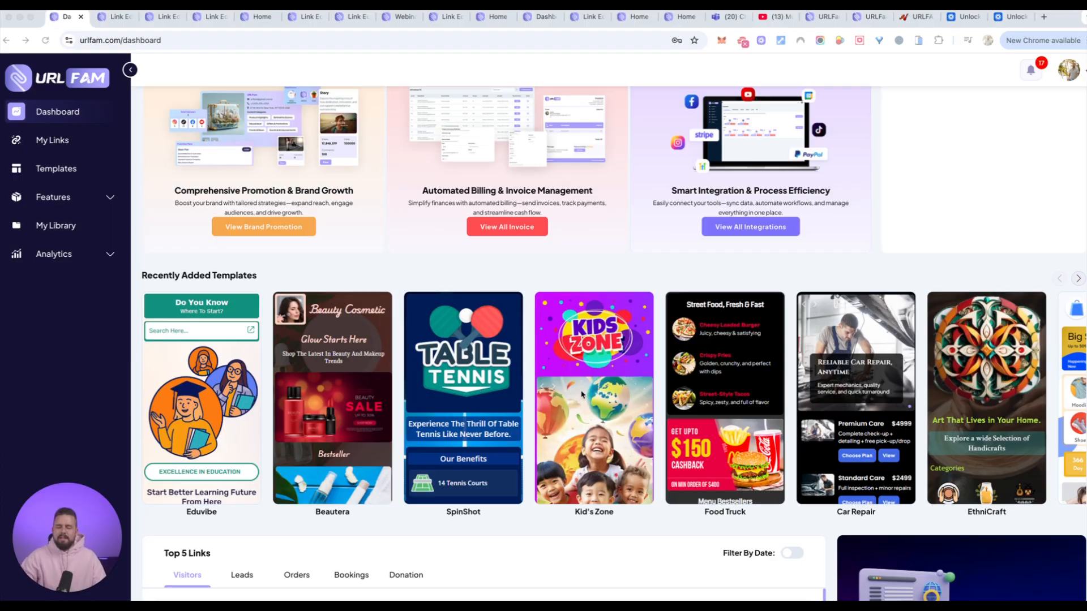
{"action": "scroll", "coordinate": [585, 394], "scroll_direction": "down", "scroll_amount": 2}
{"action": "scroll", "coordinate": [584, 393], "scroll_direction": "down", "scroll_amount": 2}
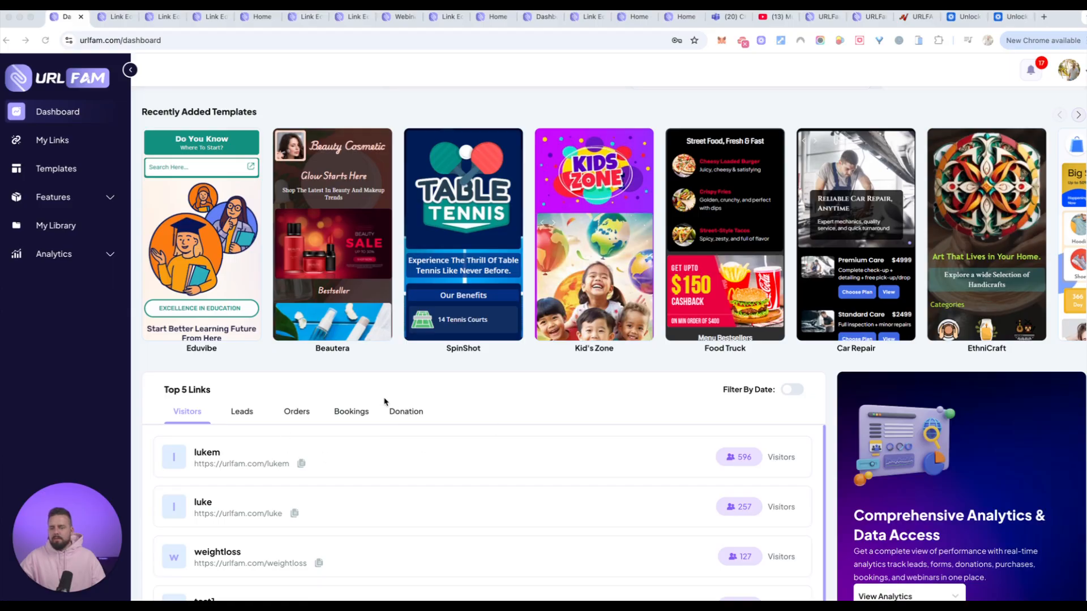
{"action": "scroll", "coordinate": [451, 449], "scroll_direction": "up", "scroll_amount": 2}
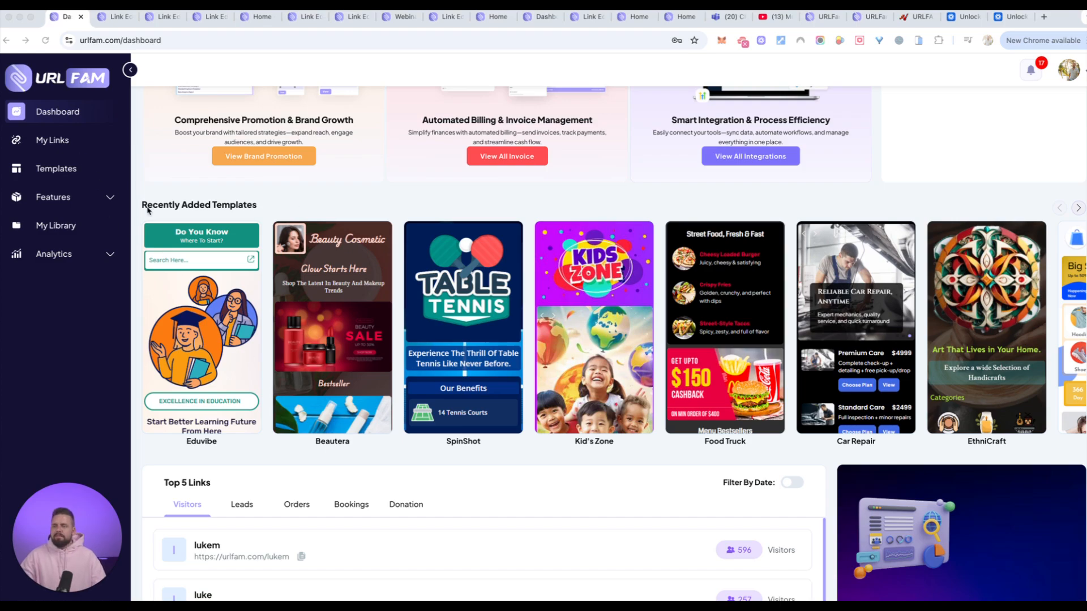
{"action": "scroll", "coordinate": [268, 216], "scroll_direction": "down", "scroll_amount": 1}
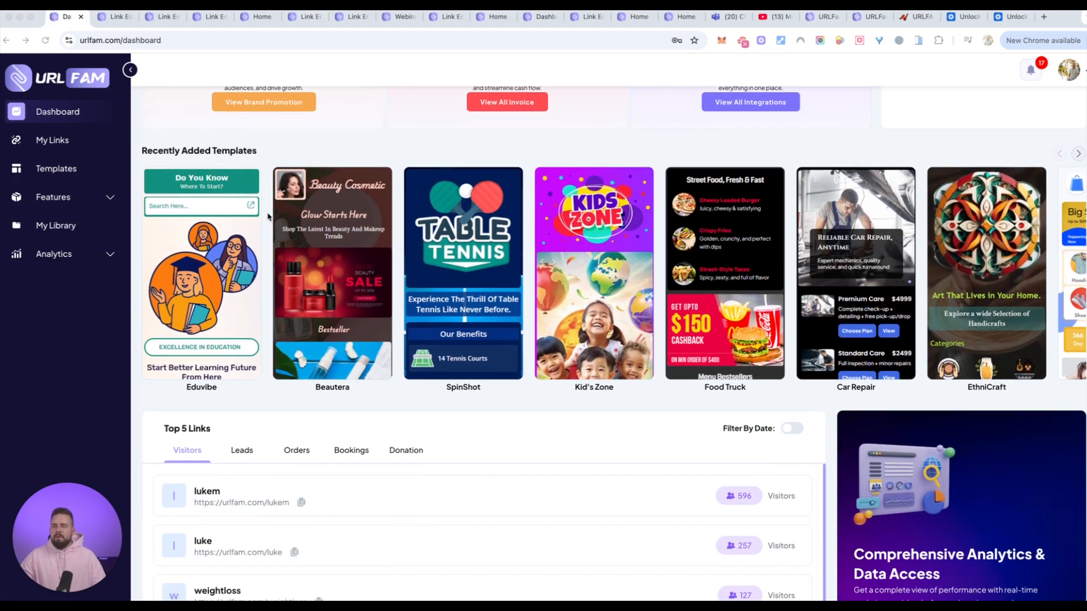
{"action": "scroll", "coordinate": [268, 216], "scroll_direction": "up", "scroll_amount": 3}
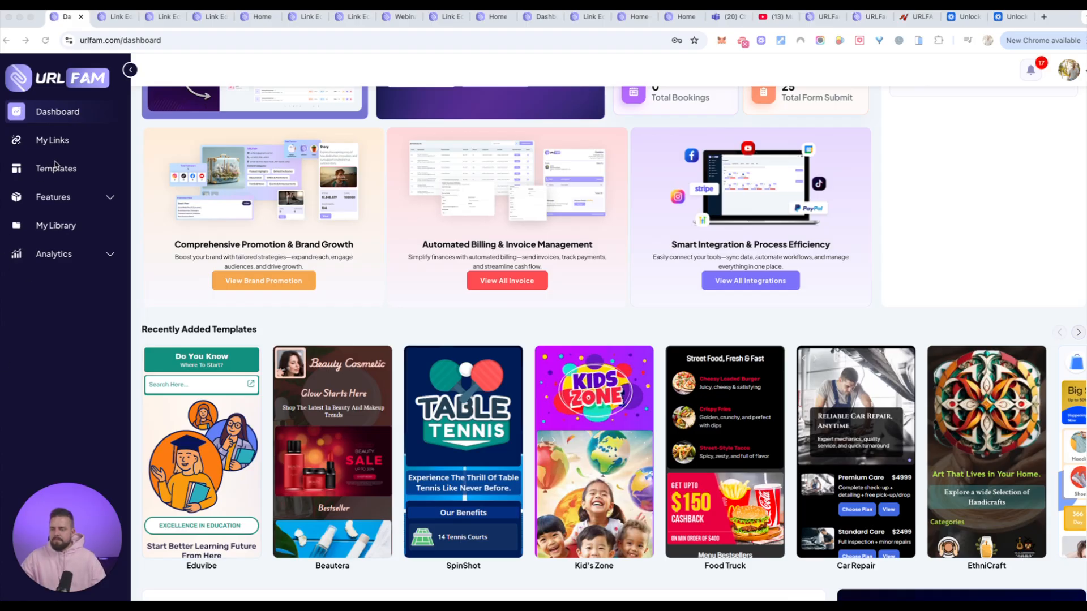
Examine the entries listed under Features and Analytics in the dashboard navigation.
{"action": "left_click", "coordinate": [67, 199]}
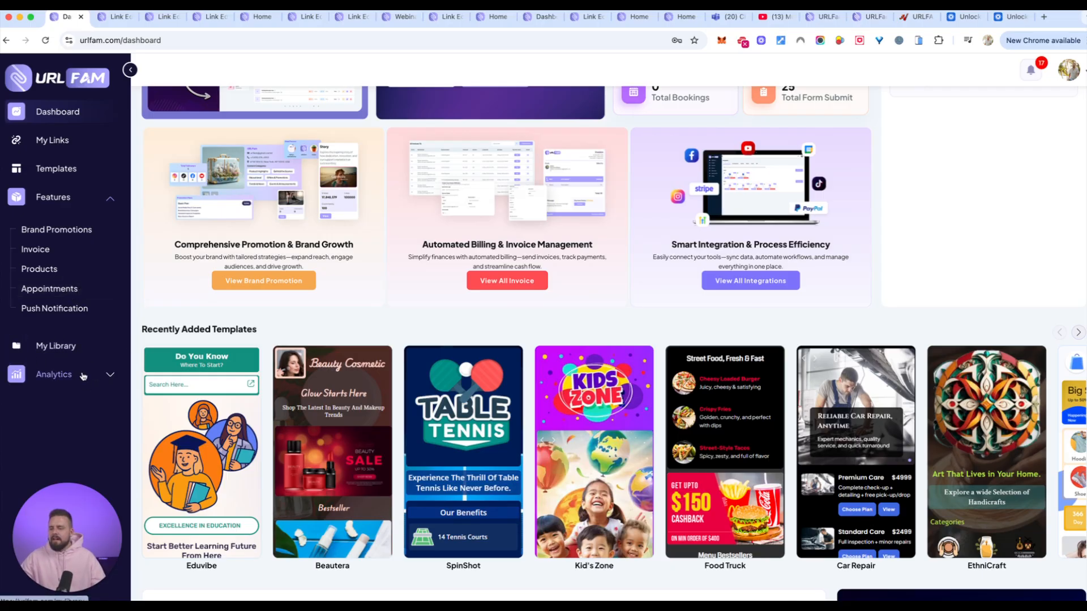
{"action": "left_click", "coordinate": [56, 374]}
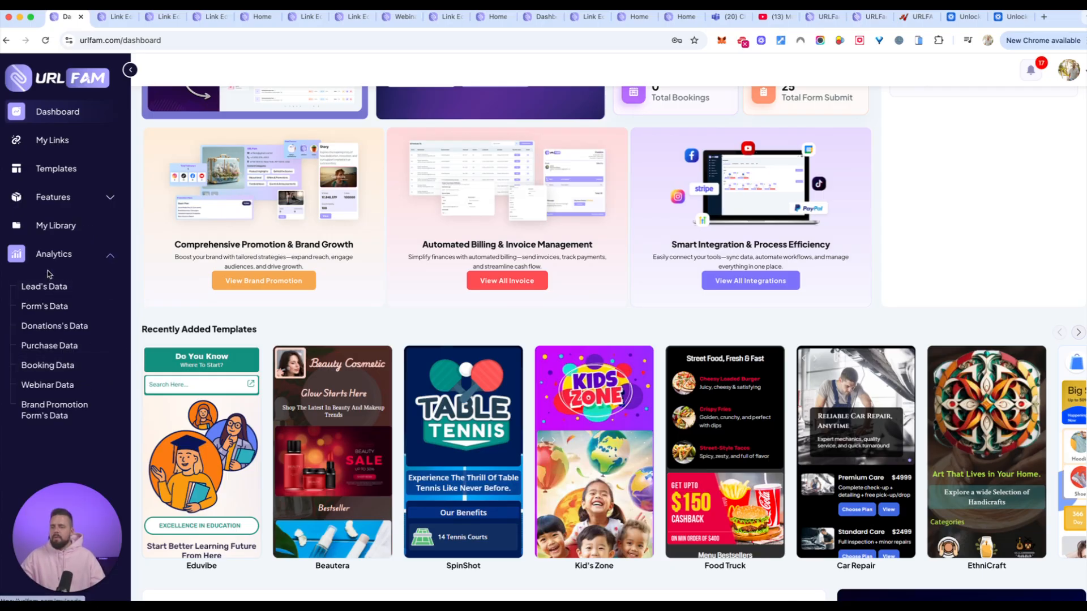
{"action": "left_click", "coordinate": [1, 379]}
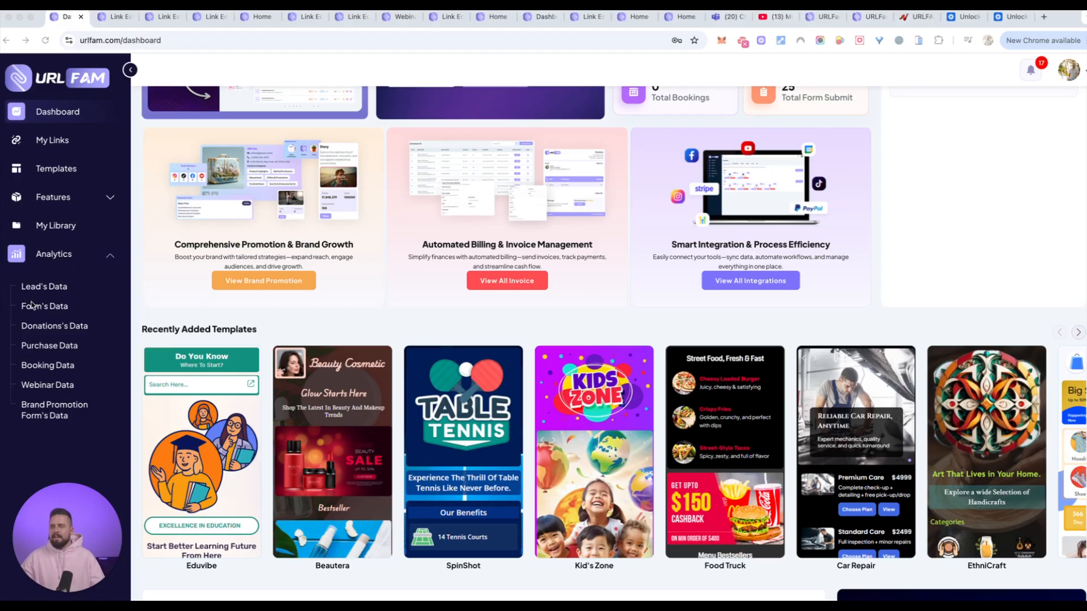
Open the template gallery and look through the available page templates.
{"action": "left_click", "coordinate": [57, 168]}
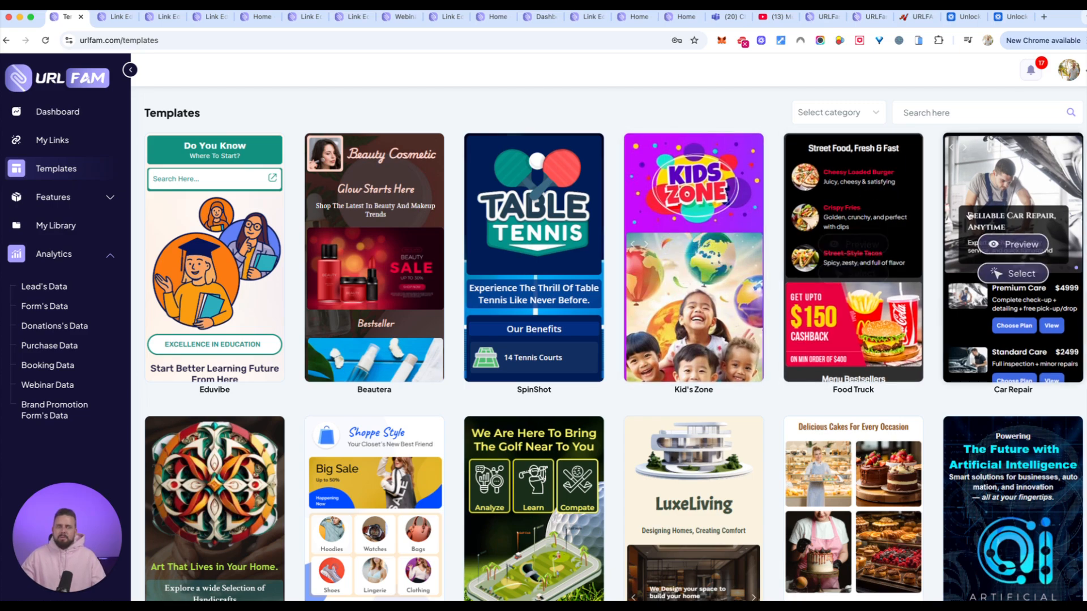
{"action": "scroll", "coordinate": [721, 417], "scroll_direction": "down", "scroll_amount": 7}
{"action": "scroll", "coordinate": [721, 418], "scroll_direction": "down", "scroll_amount": 5}
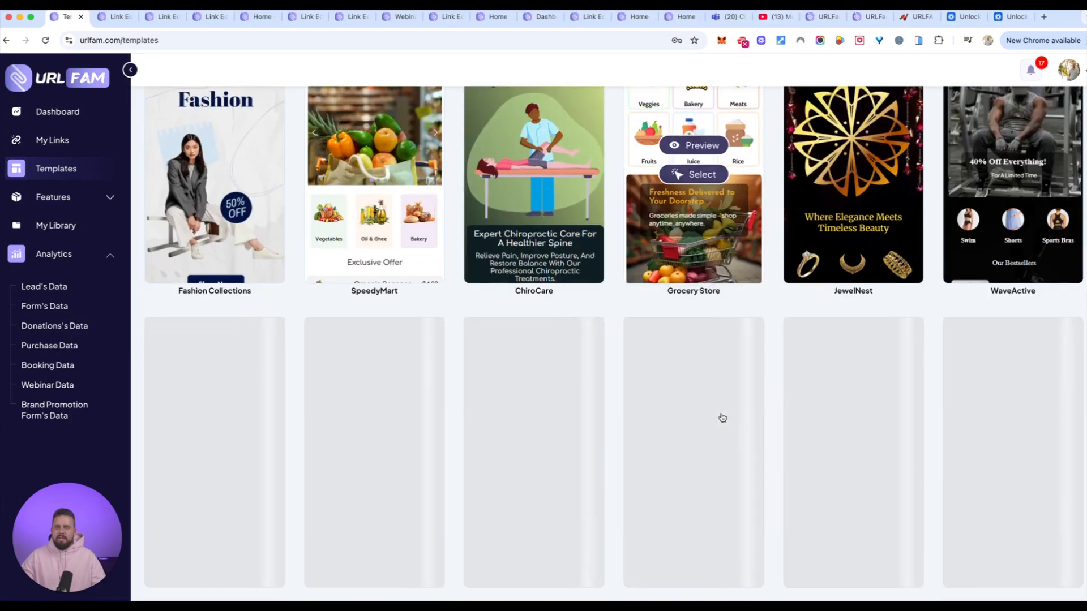
{"action": "scroll", "coordinate": [653, 372], "scroll_direction": "down", "scroll_amount": 9}
{"action": "scroll", "coordinate": [655, 377], "scroll_direction": "down", "scroll_amount": 12}
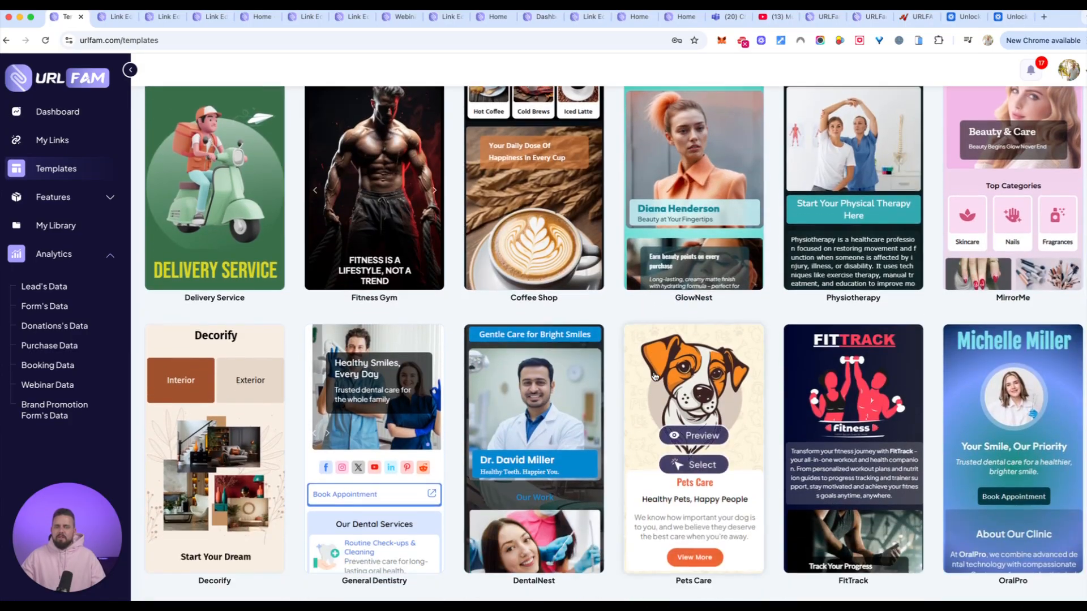
{"action": "scroll", "coordinate": [655, 376], "scroll_direction": "down", "scroll_amount": 15}
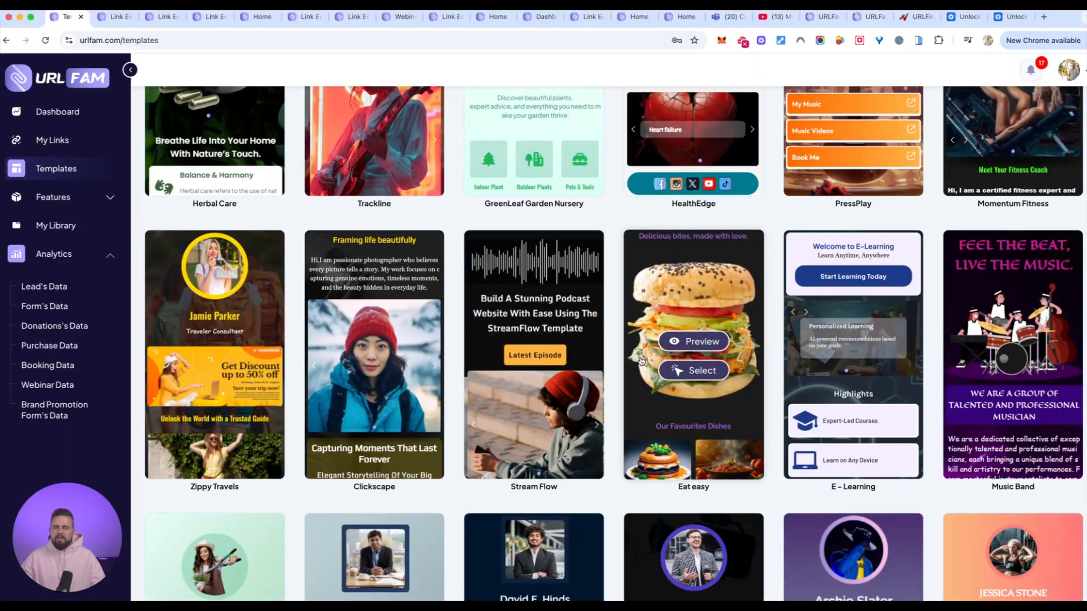
{"action": "scroll", "coordinate": [612, 328], "scroll_direction": "down", "scroll_amount": 3}
{"action": "scroll", "coordinate": [627, 286], "scroll_direction": "down", "scroll_amount": 7}
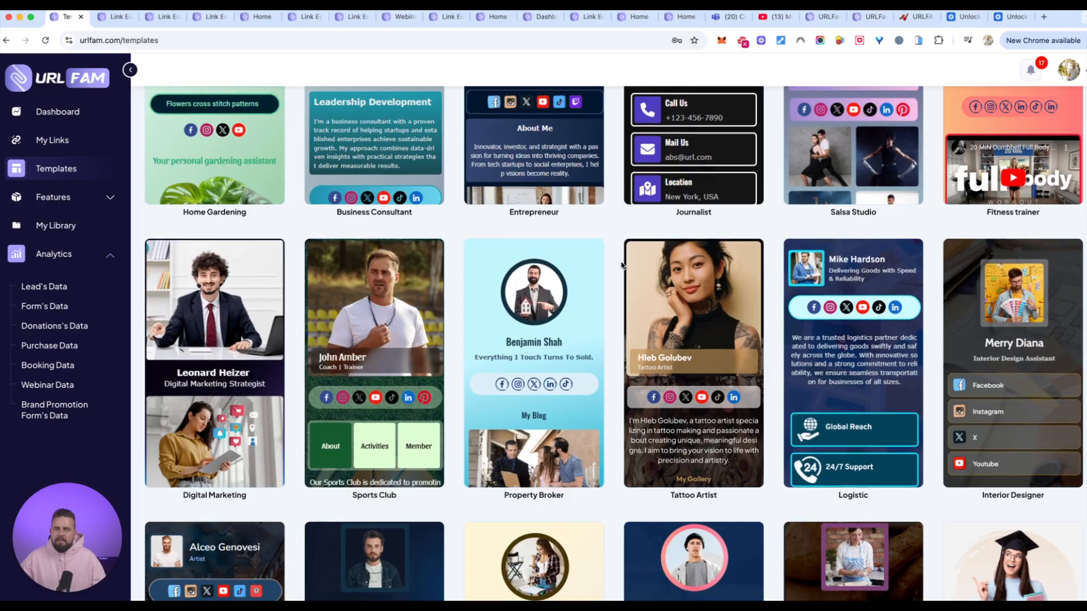
{"action": "scroll", "coordinate": [623, 264], "scroll_direction": "down", "scroll_amount": 2}
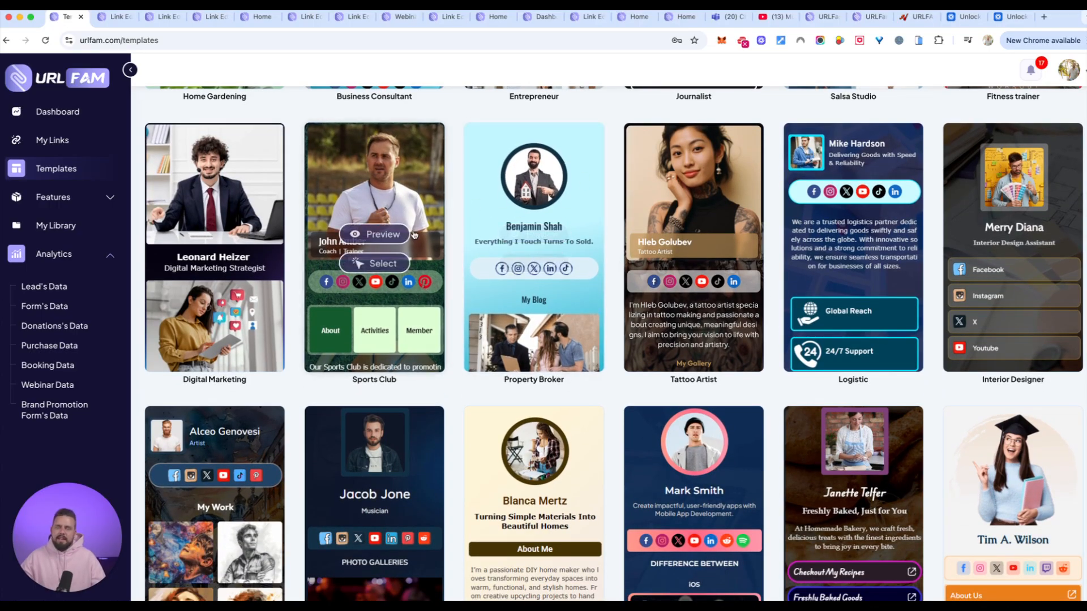
{"action": "mouse_move", "coordinate": [664, 165]}
{"action": "scroll", "coordinate": [463, 321], "scroll_direction": "down", "scroll_amount": 4}
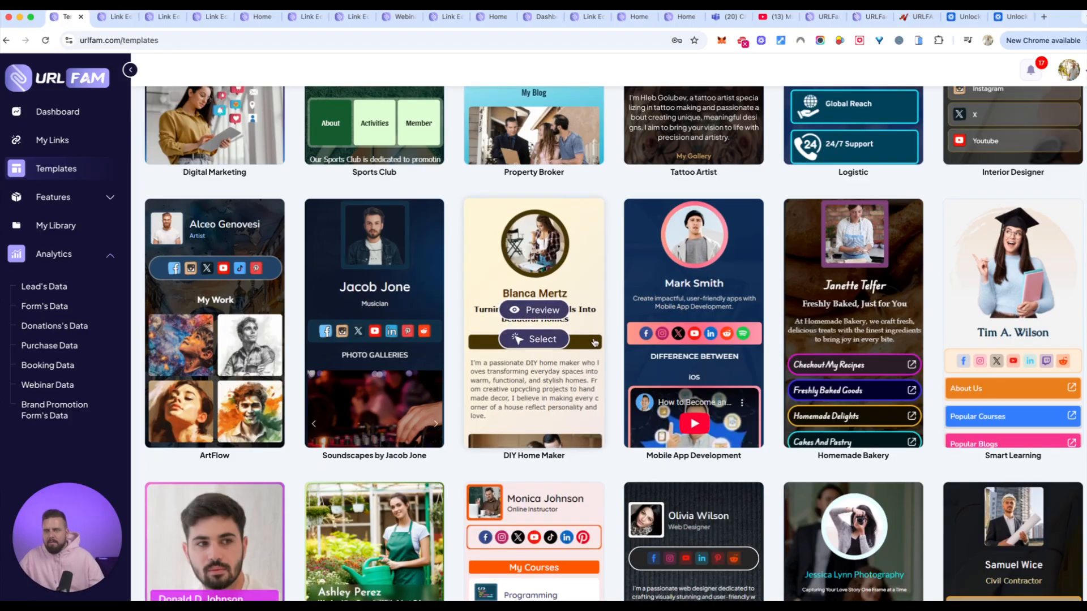
{"action": "scroll", "coordinate": [464, 321], "scroll_direction": "down", "scroll_amount": 3}
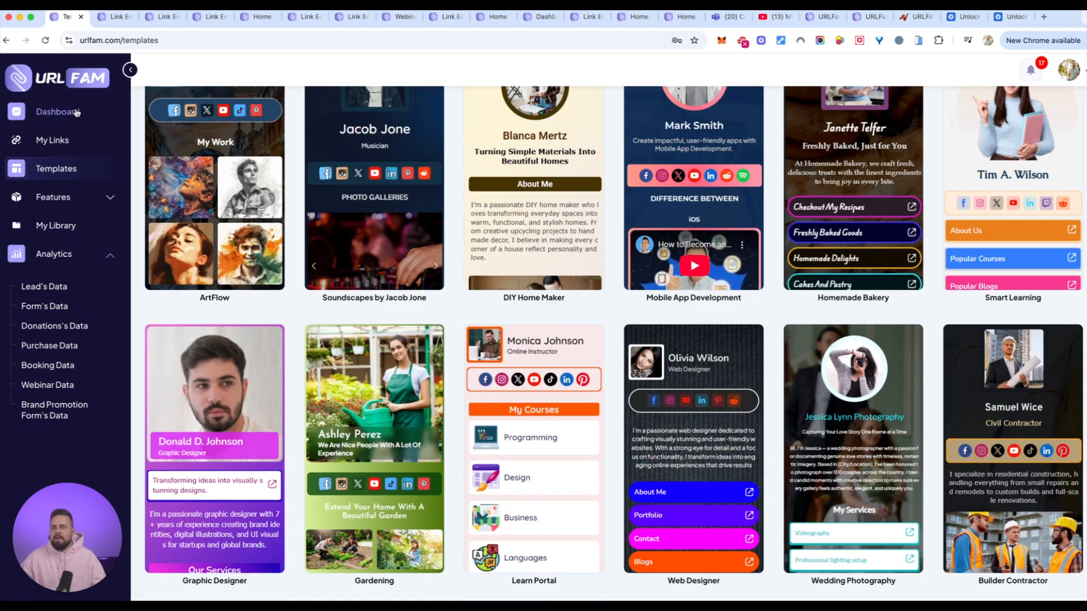
{"action": "left_click", "coordinate": [66, 147]}
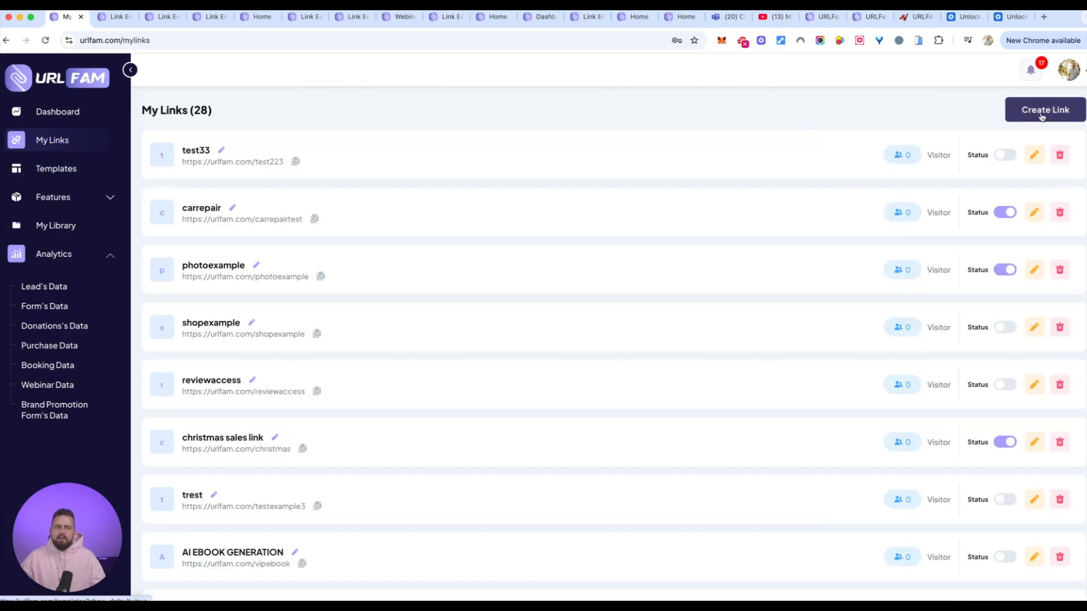
{"action": "left_click", "coordinate": [1039, 111]}
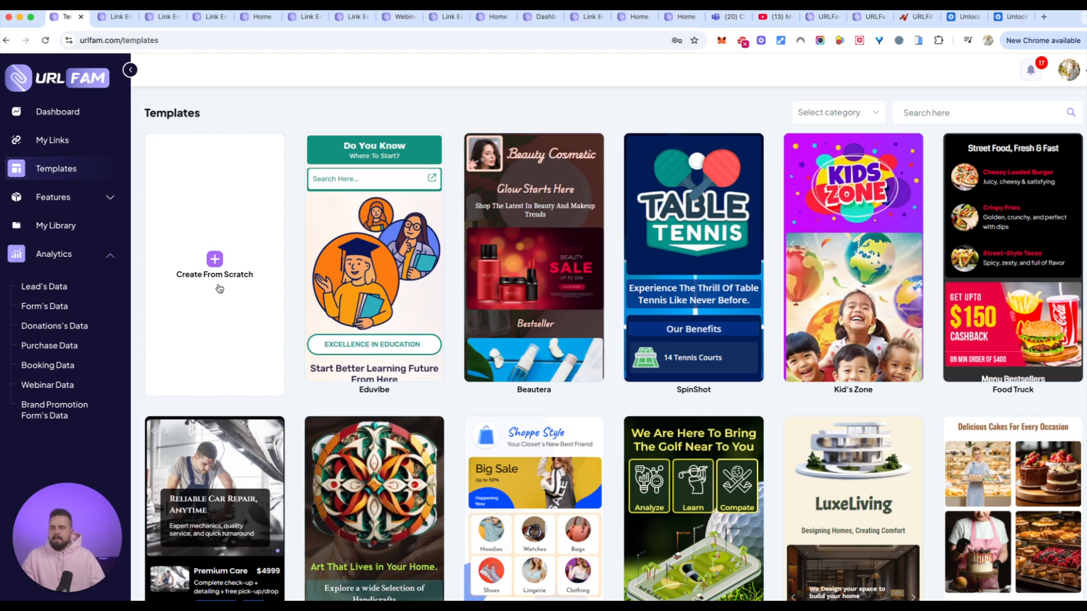
{"action": "left_click", "coordinate": [213, 261]}
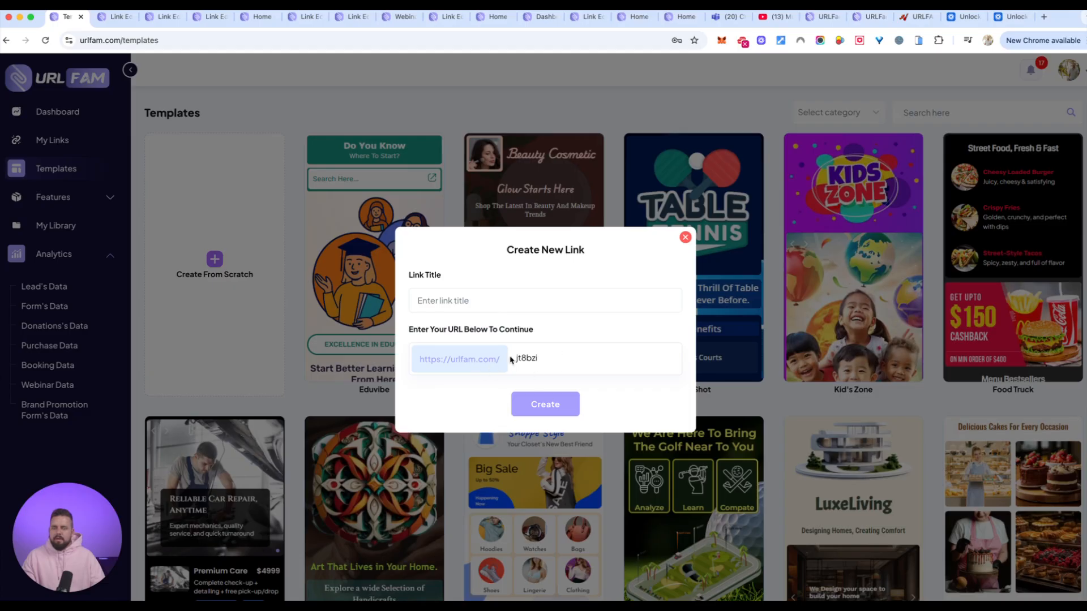
{"action": "left_click_drag", "start_coordinate": [540, 358], "coordinate": [504, 359]}
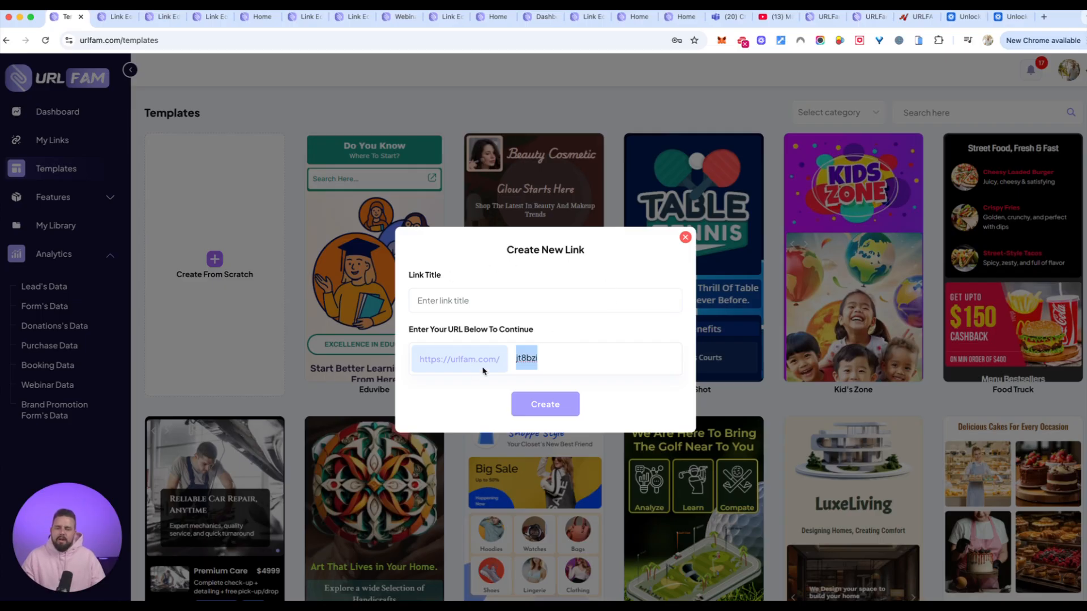
{"action": "left_click", "coordinate": [685, 239]}
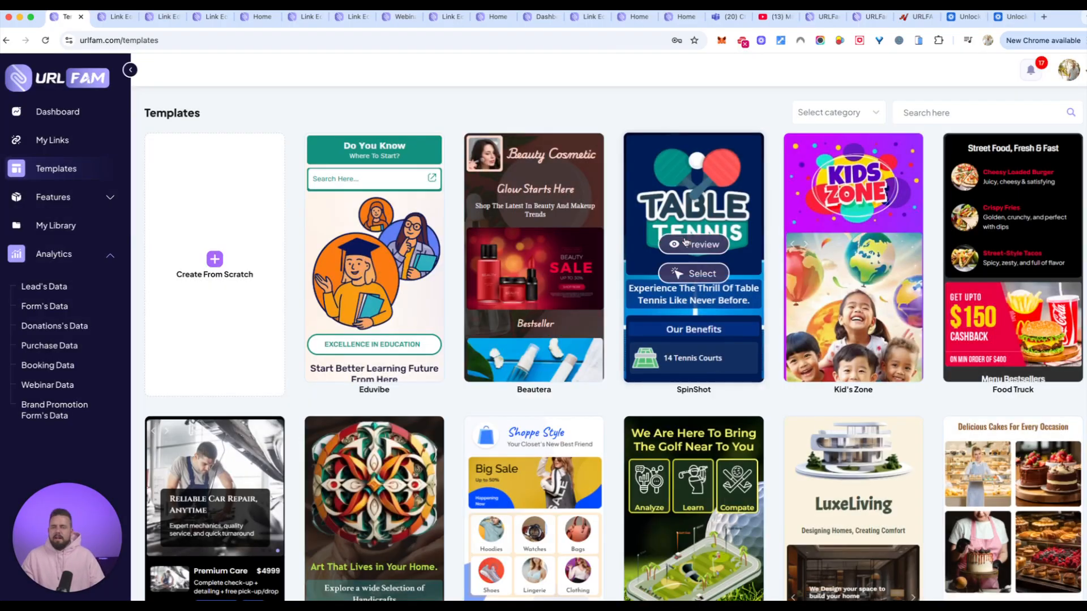
In the already open Test33 link editor, add a Profile element to the Home page with the smiling bearded man's photo from the media library.
{"action": "left_click", "coordinate": [109, 17]}
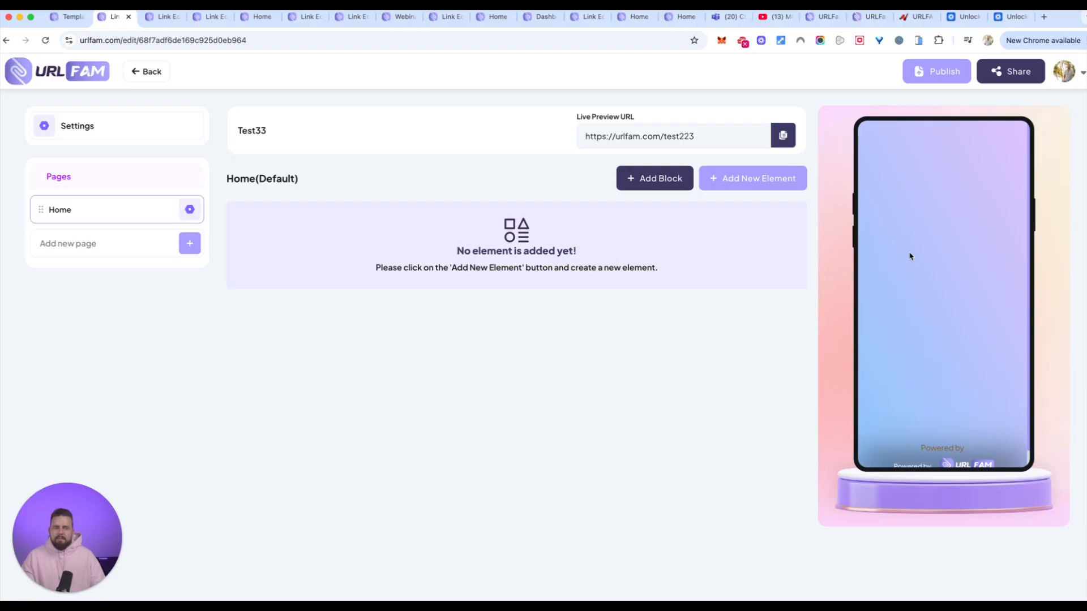
{"action": "left_click", "coordinate": [752, 178]}
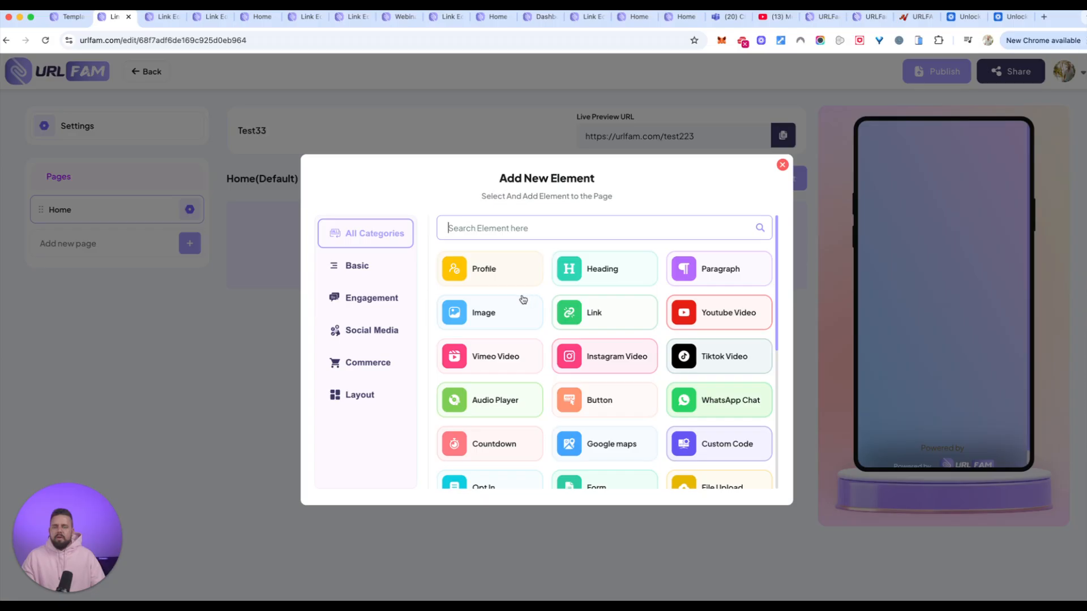
{"action": "left_click", "coordinate": [599, 275]}
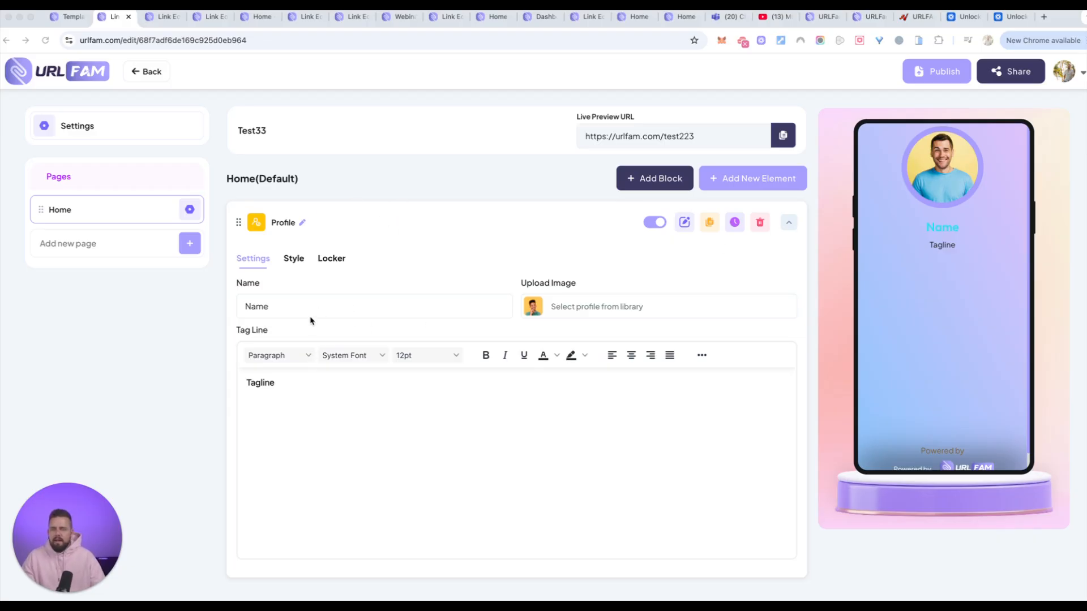
{"action": "left_click", "coordinate": [544, 306]}
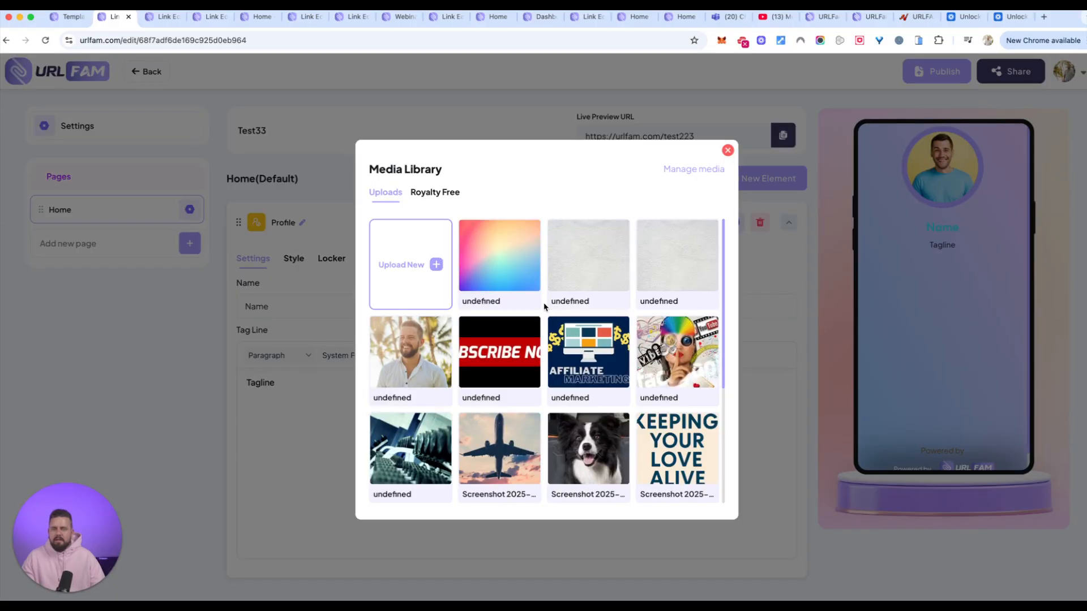
{"action": "left_click", "coordinate": [407, 358]}
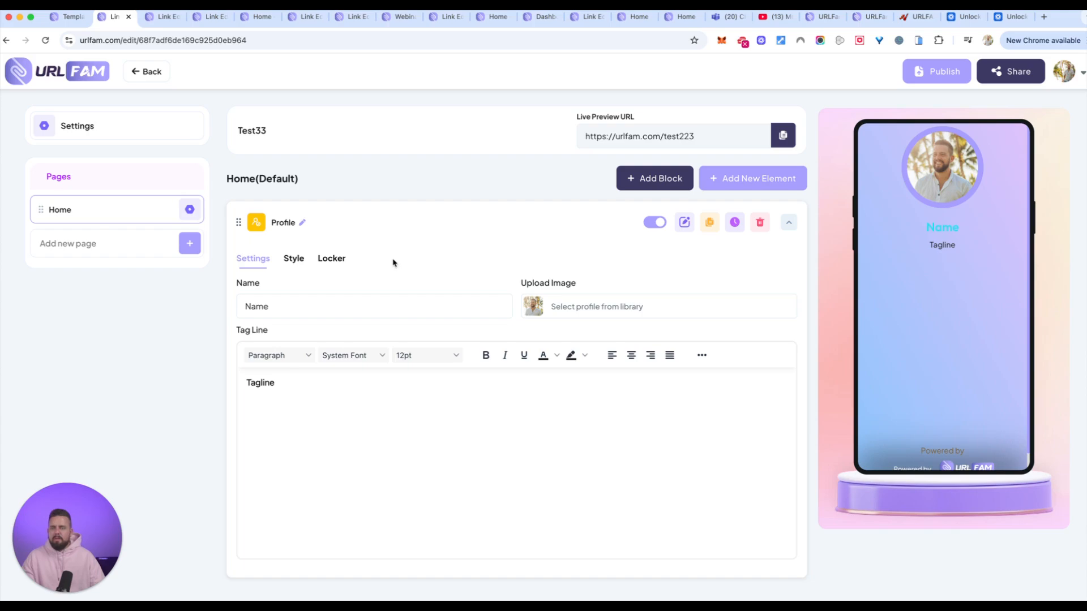
Replace the profile's placeholder name with the owner's first name and set its tagline to "welcome!".
{"action": "left_click", "coordinate": [312, 309]}
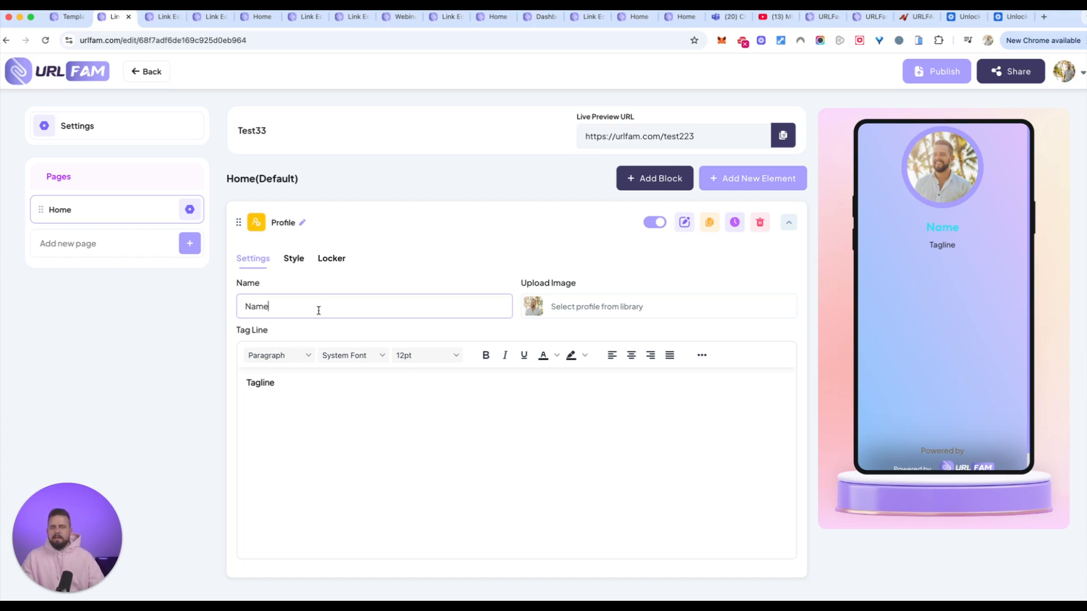
{"action": "double_click", "coordinate": [499, 308]}
{"action": "type", "text": "Luke"}
{"action": "key", "text": "Tab"}
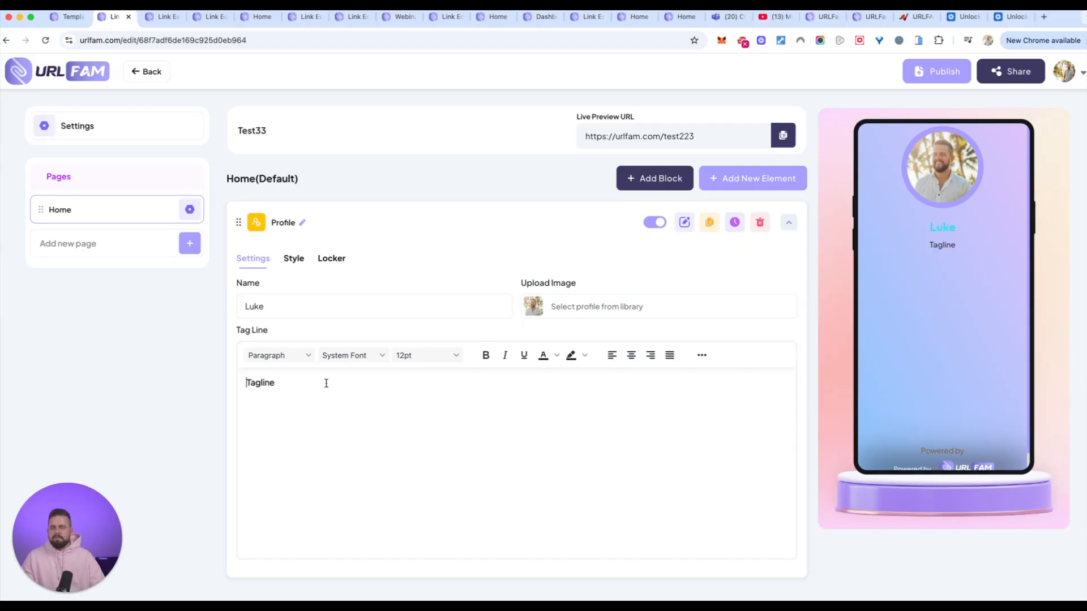
{"action": "double_click", "coordinate": [270, 382]}
{"action": "key", "text": "BackSpace"}
{"action": "type", "text": "welcome!"}
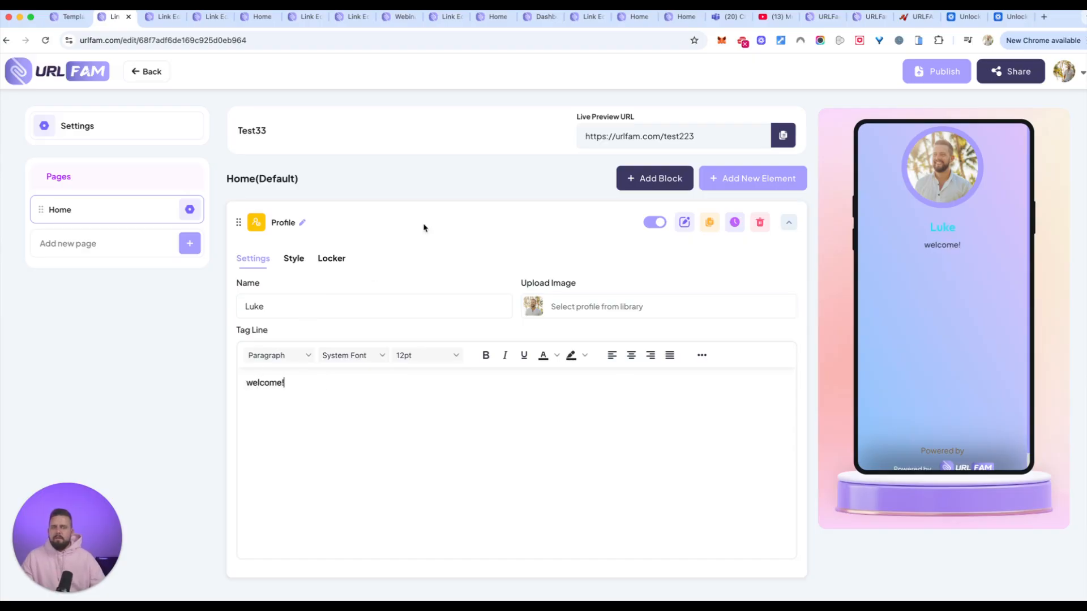
Look through the available page elements and add a Heading element below the profile on the Home page.
{"action": "left_click", "coordinate": [751, 180]}
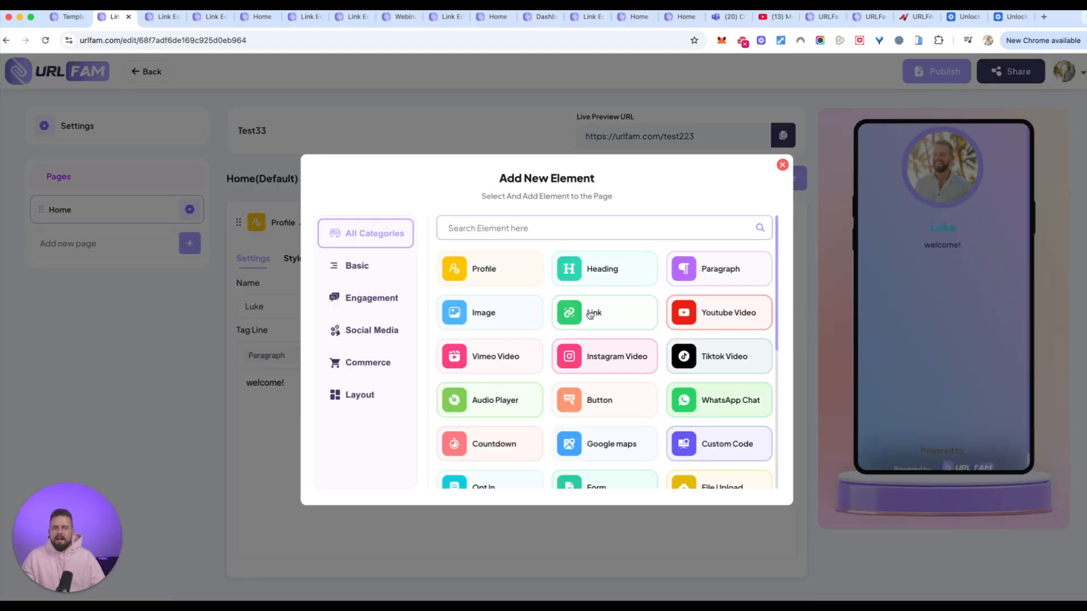
{"action": "scroll", "coordinate": [616, 324], "scroll_direction": "down", "scroll_amount": 3}
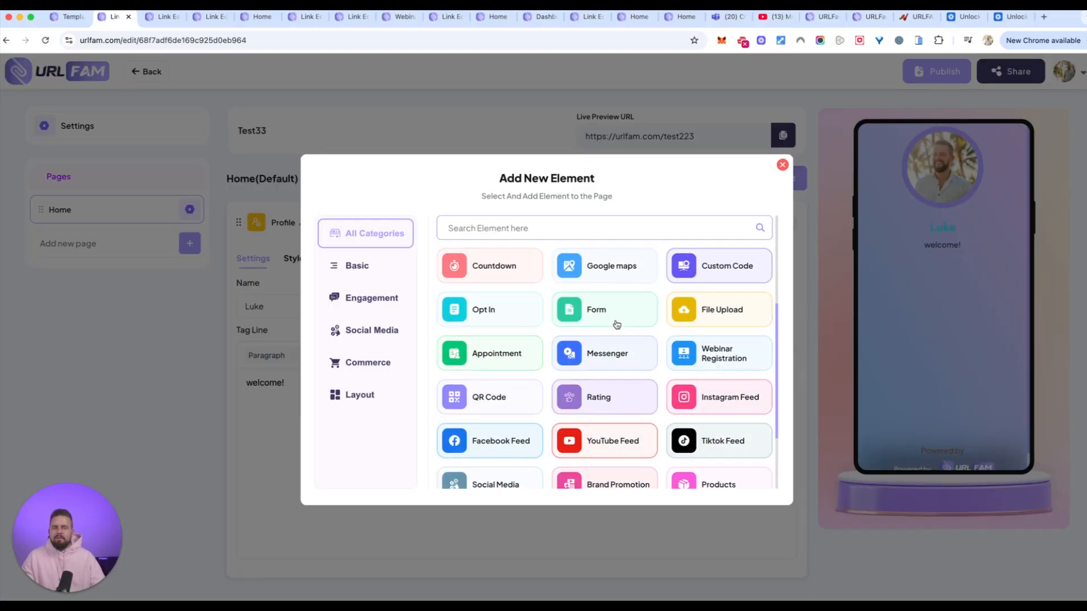
{"action": "scroll", "coordinate": [616, 324], "scroll_direction": "down", "scroll_amount": 1}
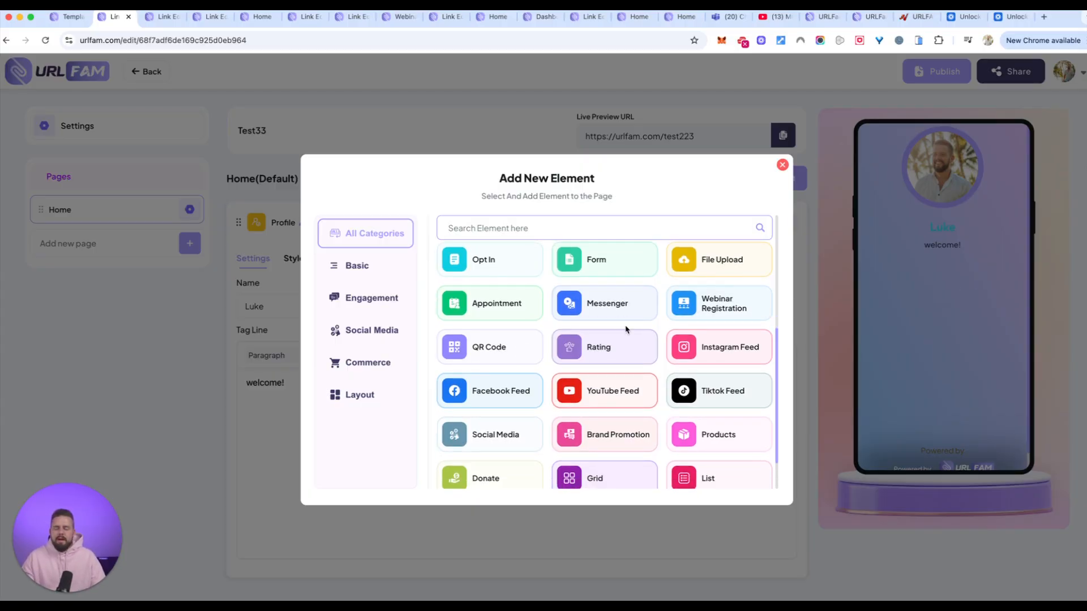
{"action": "scroll", "coordinate": [630, 385], "scroll_direction": "down", "scroll_amount": 1}
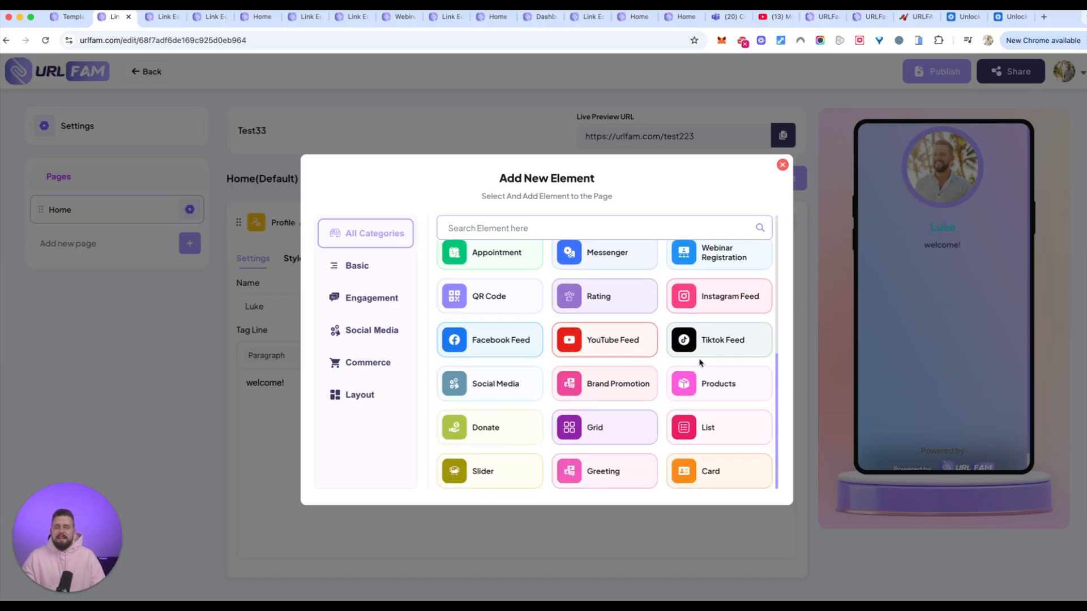
{"action": "scroll", "coordinate": [700, 362], "scroll_direction": "up", "scroll_amount": 5}
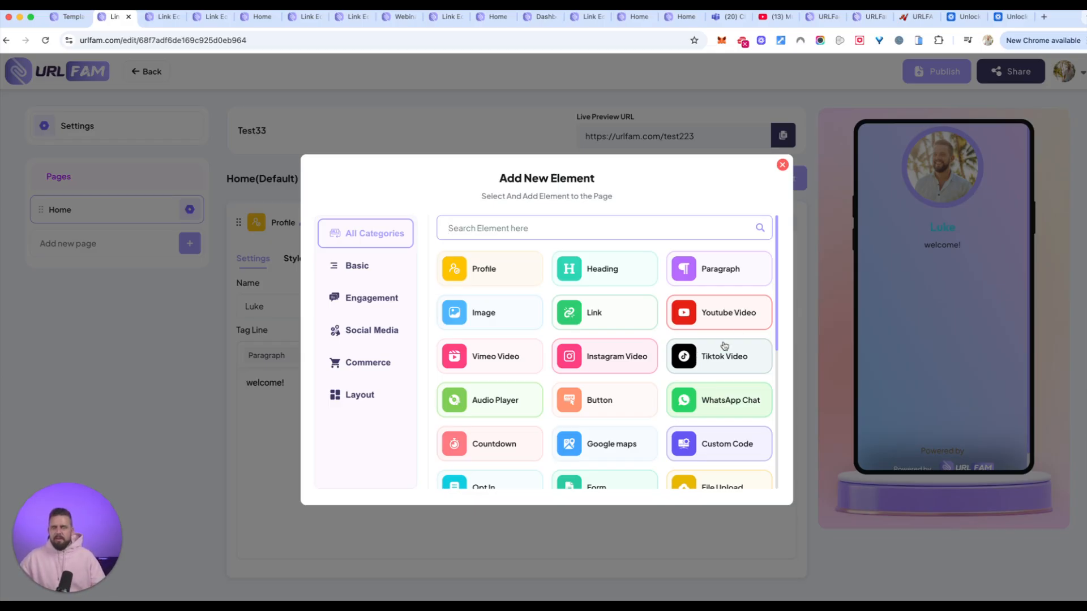
{"action": "left_click", "coordinate": [596, 279]}
{"action": "scroll", "coordinate": [427, 508], "scroll_direction": "up", "scroll_amount": 3}
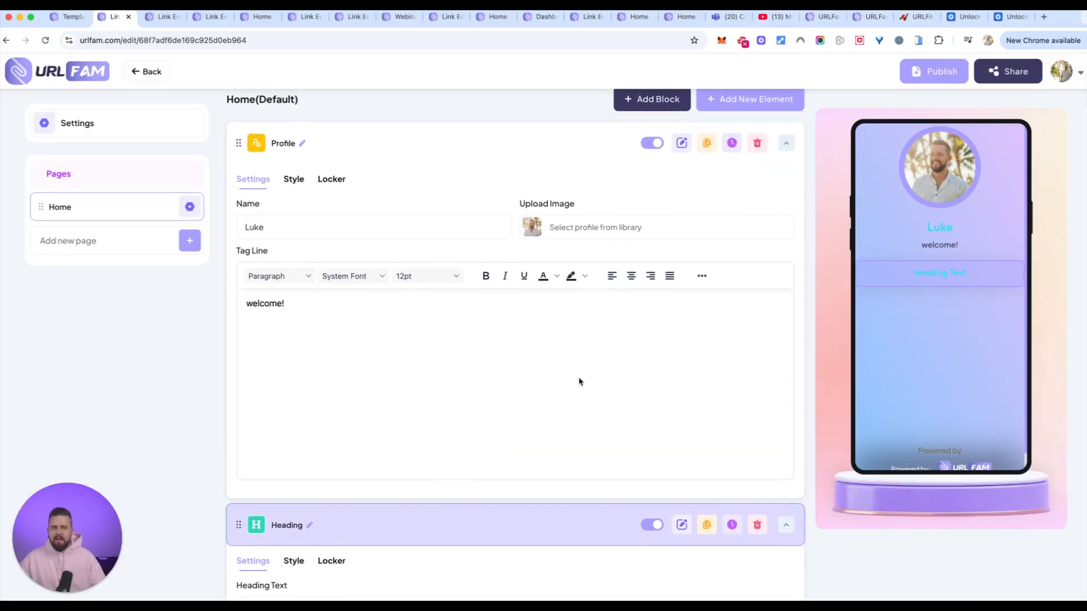
Add a Paragraph element and a Youtube Video element below the heading on the Home page.
{"action": "left_click", "coordinate": [746, 170]}
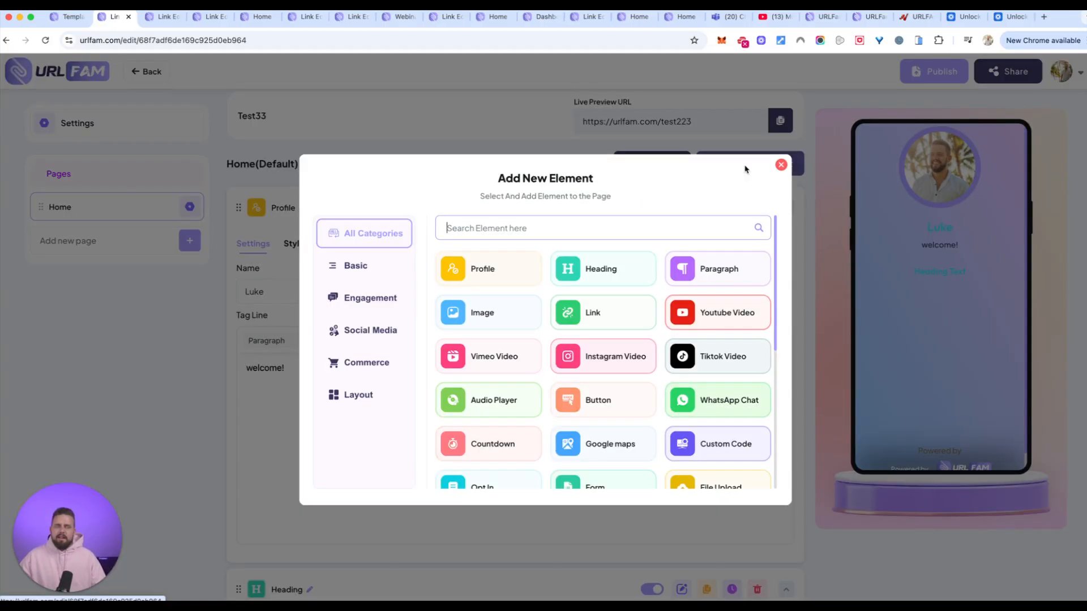
{"action": "left_click", "coordinate": [700, 272]}
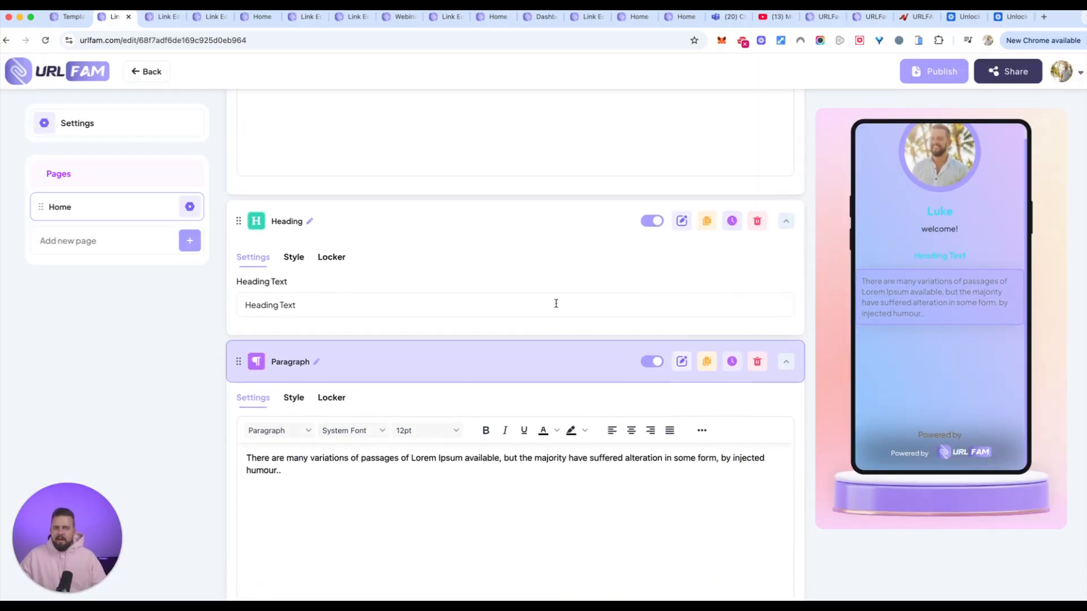
{"action": "scroll", "coordinate": [557, 306], "scroll_direction": "up", "scroll_amount": 10}
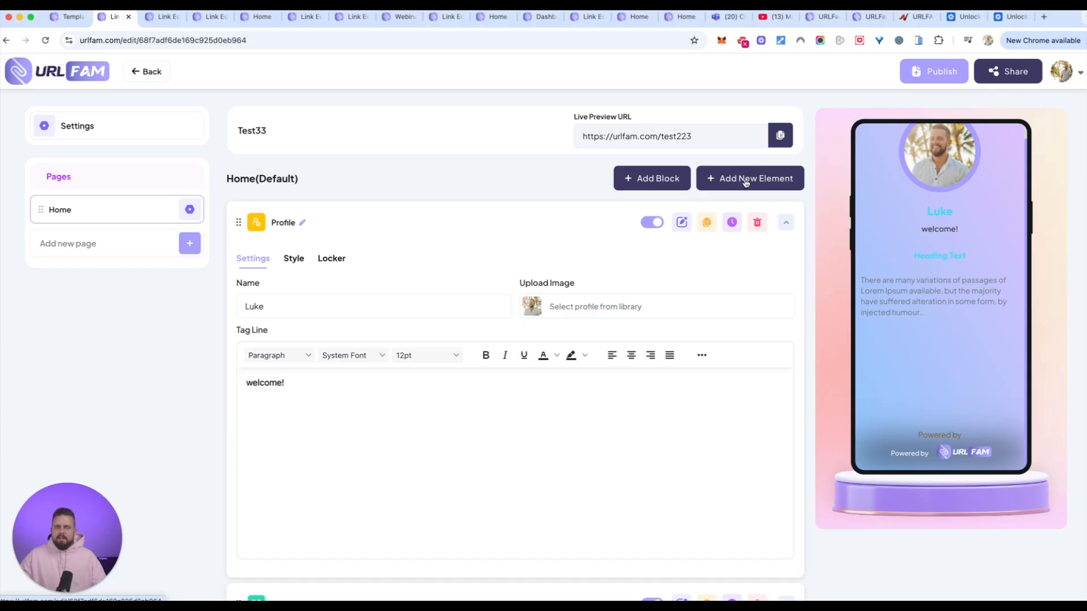
{"action": "left_click", "coordinate": [742, 180]}
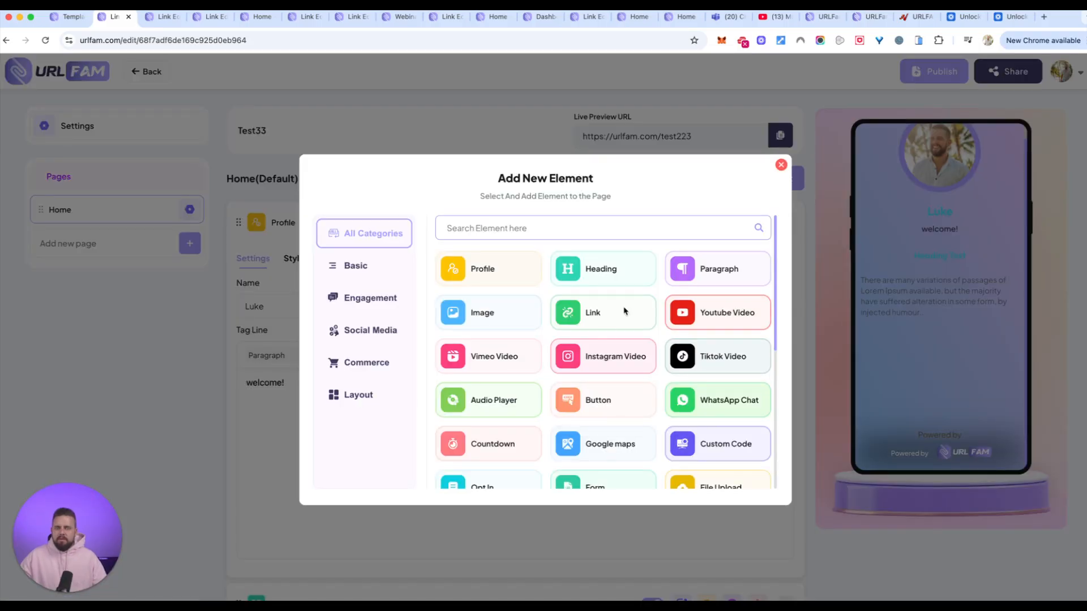
{"action": "scroll", "coordinate": [600, 430], "scroll_direction": "down", "scroll_amount": 2}
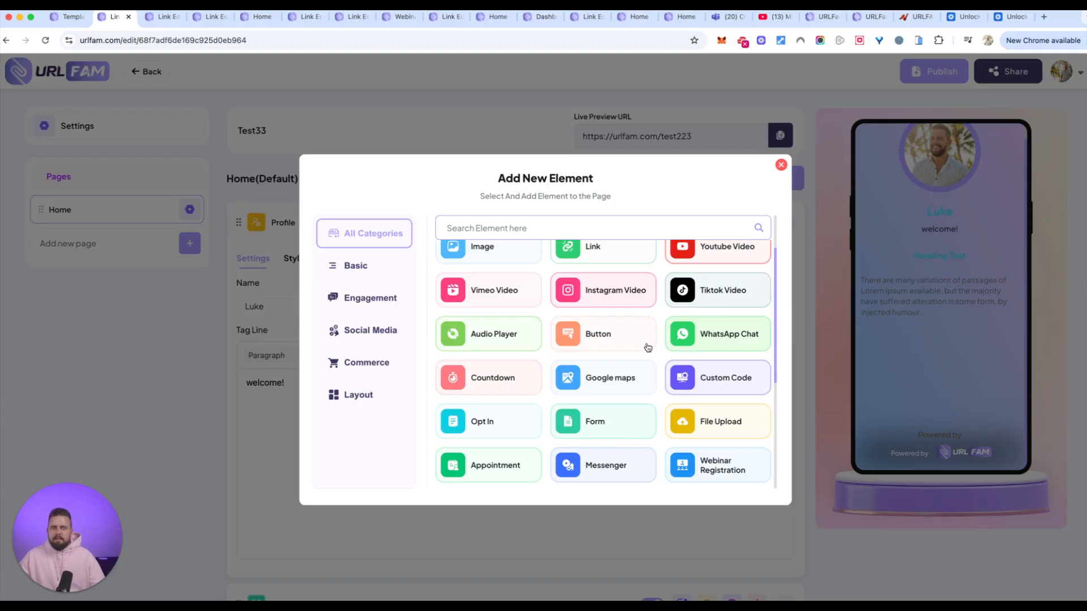
{"action": "left_click", "coordinate": [702, 265]}
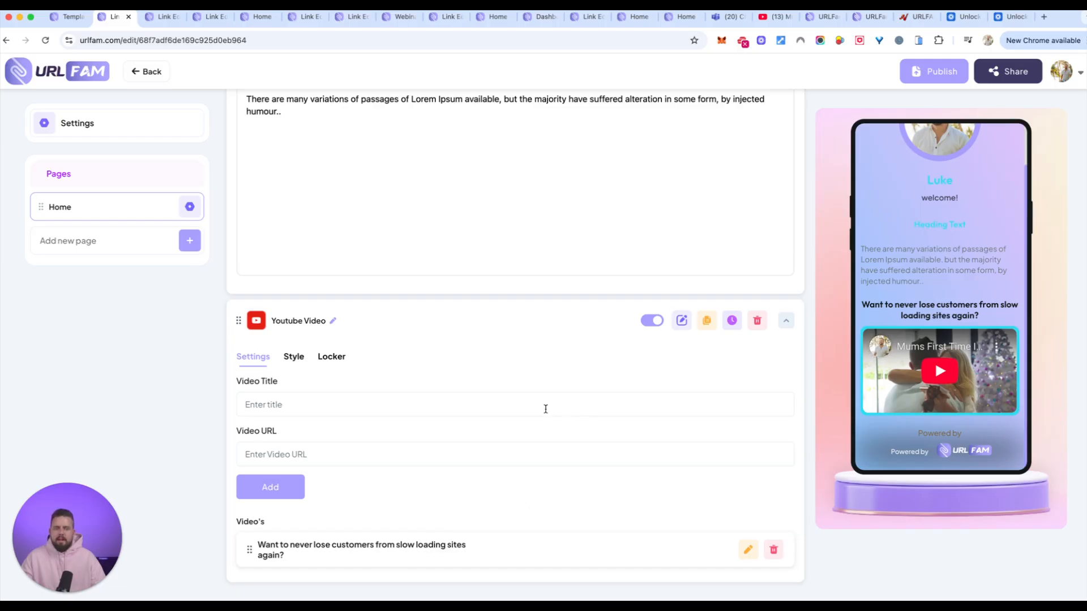
Search the page elements for "fil" and add a File Upload element below the Youtube video.
{"action": "scroll", "coordinate": [706, 211], "scroll_direction": "up", "scroll_amount": 15}
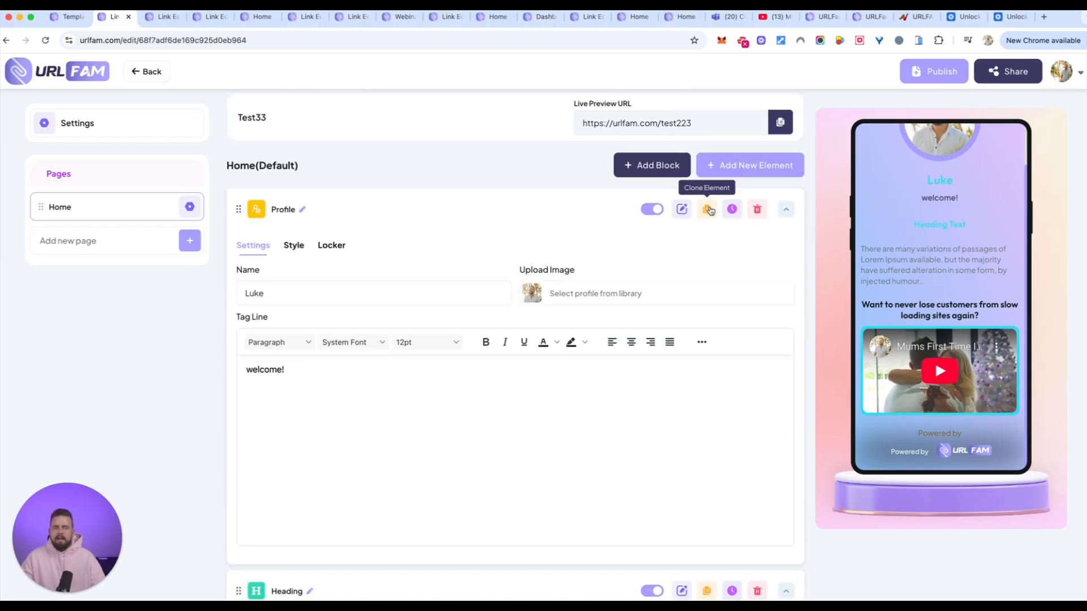
{"action": "left_click", "coordinate": [759, 171]}
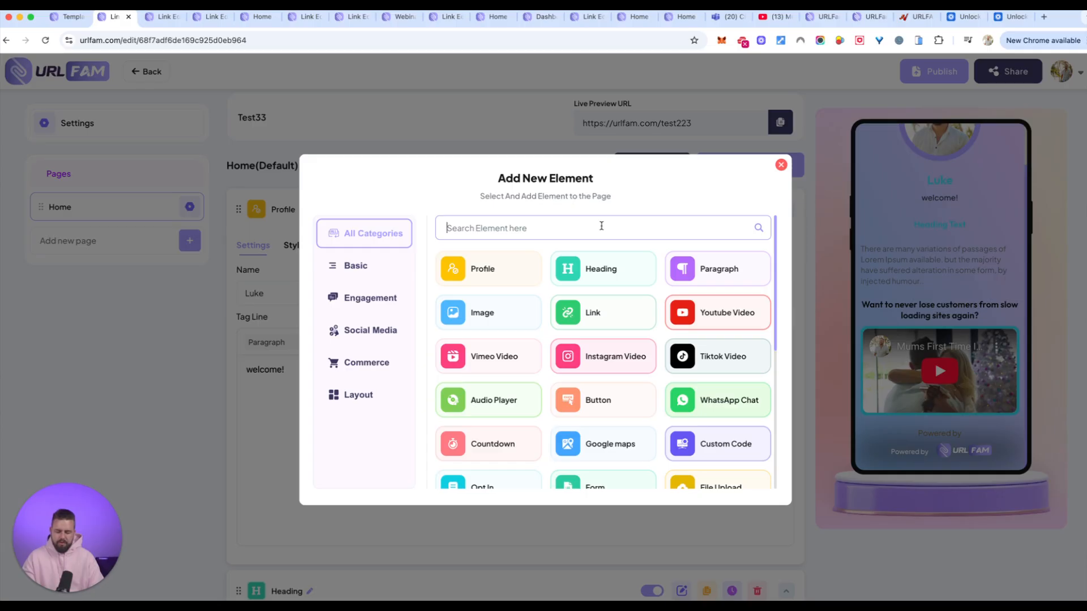
{"action": "type", "text": "fil"}
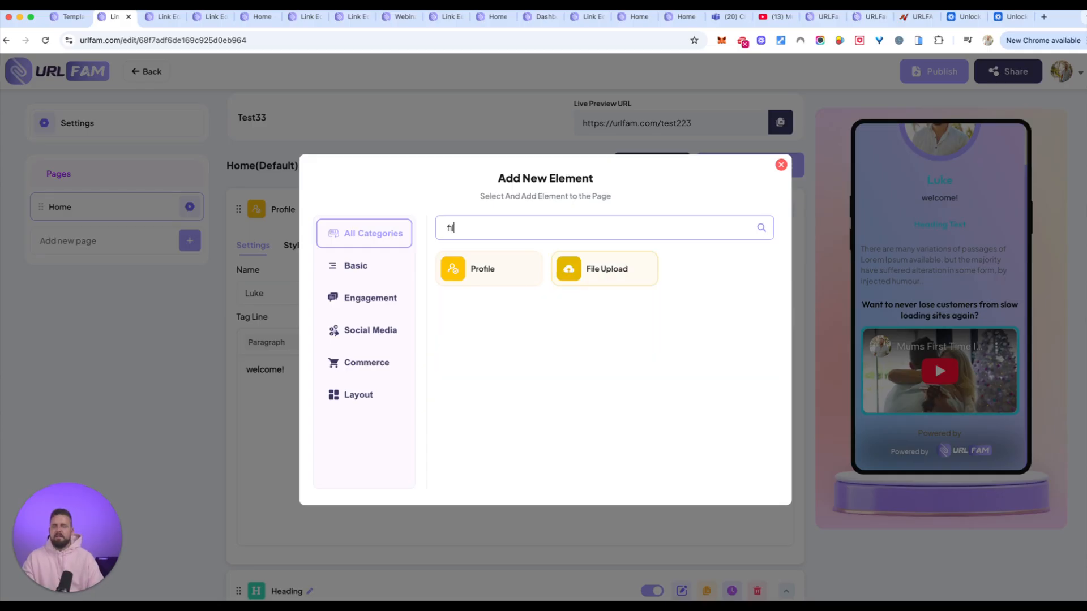
{"action": "left_click", "coordinate": [590, 270]}
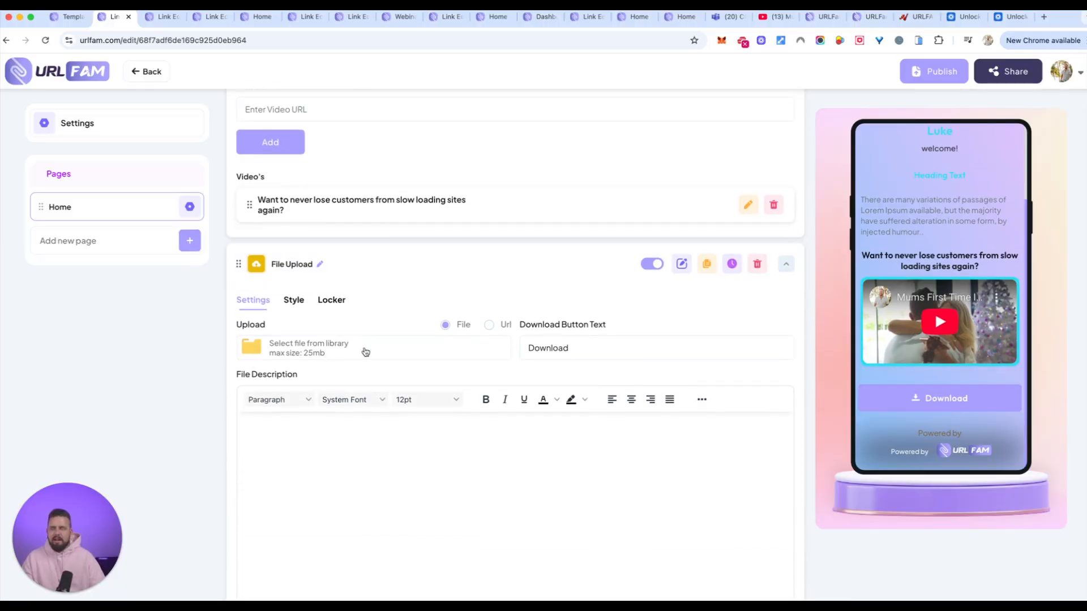
Set the File Upload element's download button text to "Download top 10 tips HERE".
{"action": "left_click", "coordinate": [609, 349]}
{"action": "type", "text": "top 10 tips"}
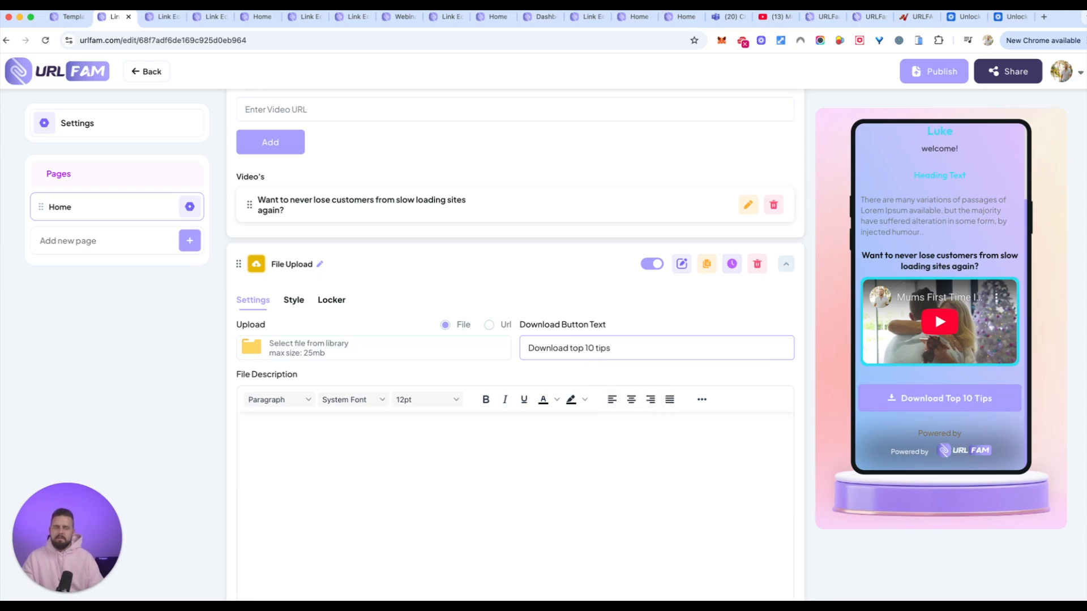
{"action": "type", "text": " HERE"}
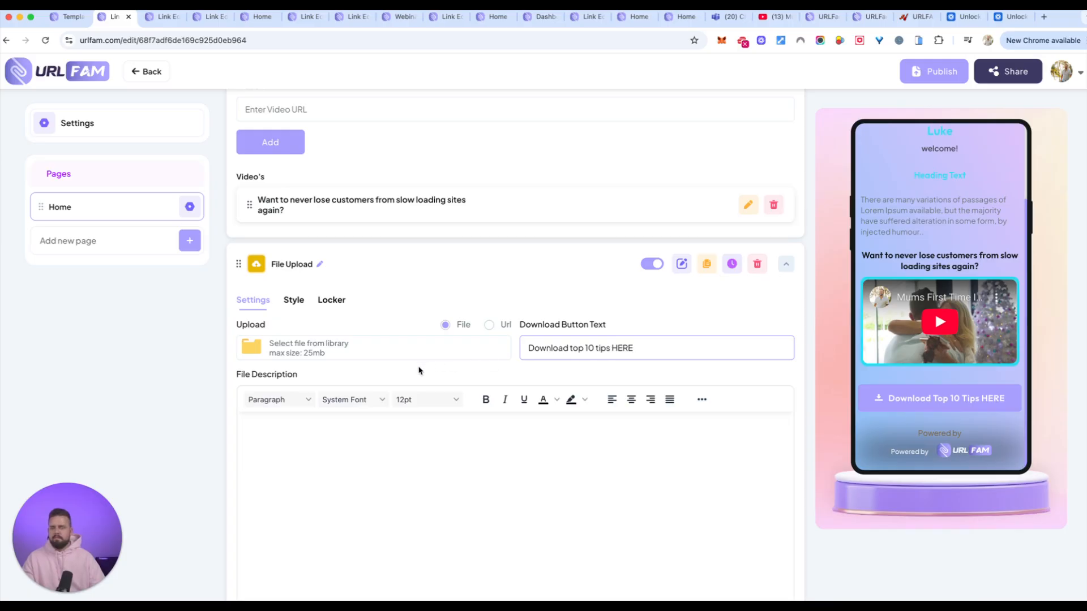
Begin the file description with "This is your chance to get my FREE 10 simple steps to makign your website".
{"action": "scroll", "coordinate": [422, 421], "scroll_direction": "down", "scroll_amount": 1}
{"action": "left_click", "coordinate": [400, 388]}
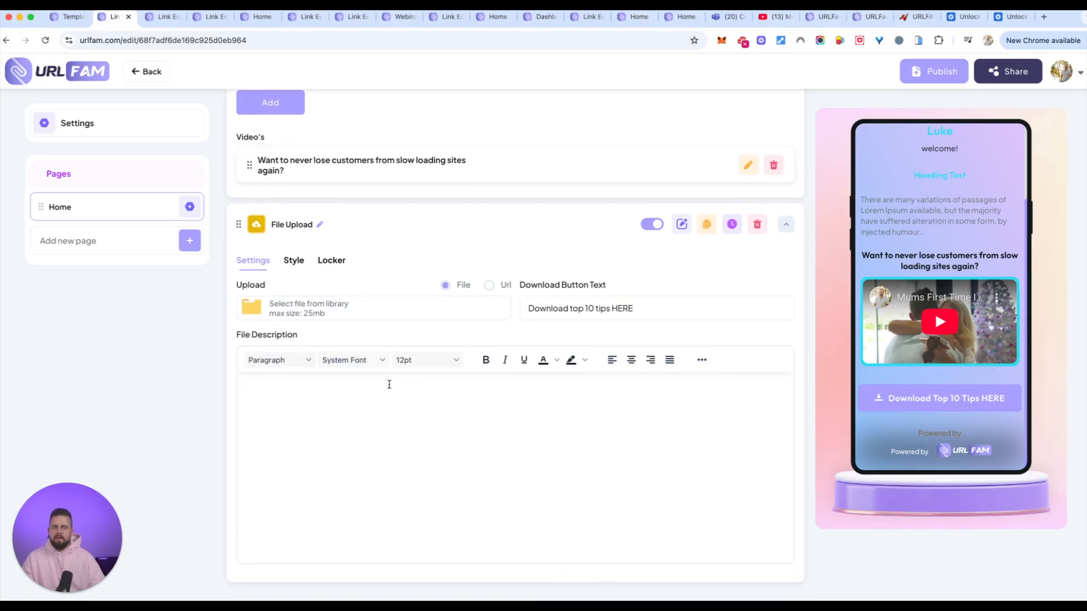
{"action": "type", "text": "This is the"}
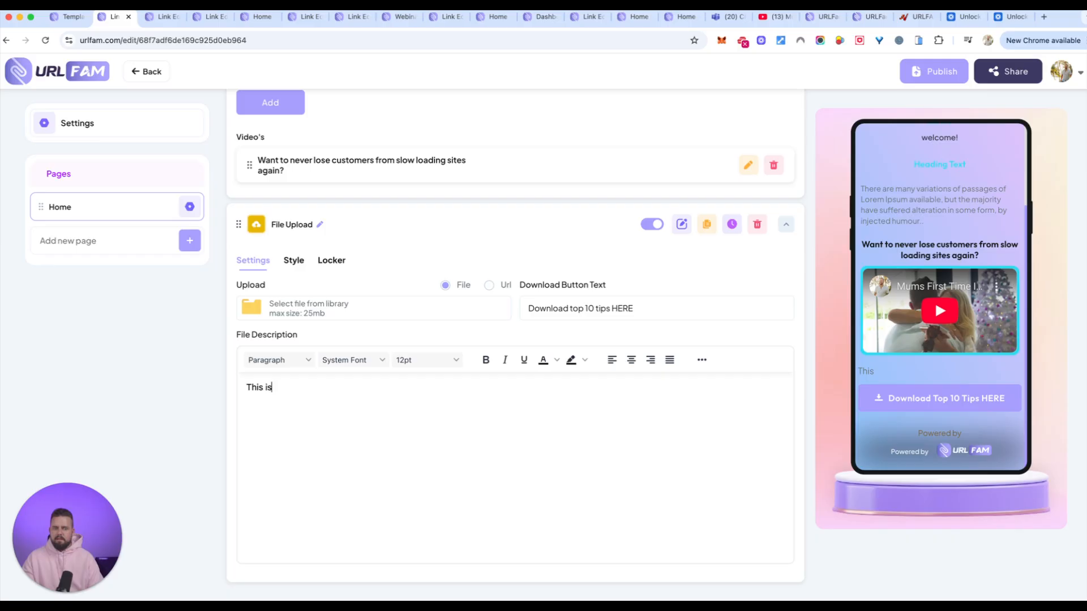
{"action": "key", "text": "BackSpace"}
{"action": "key", "text": "BackSpace"}
{"action": "key", "text": "BackSpace"}
{"action": "type", "text": "your chp"}
{"action": "key", "text": "BackSpace"}
{"action": "type", "text": "ance to get my FREE 10 si"}
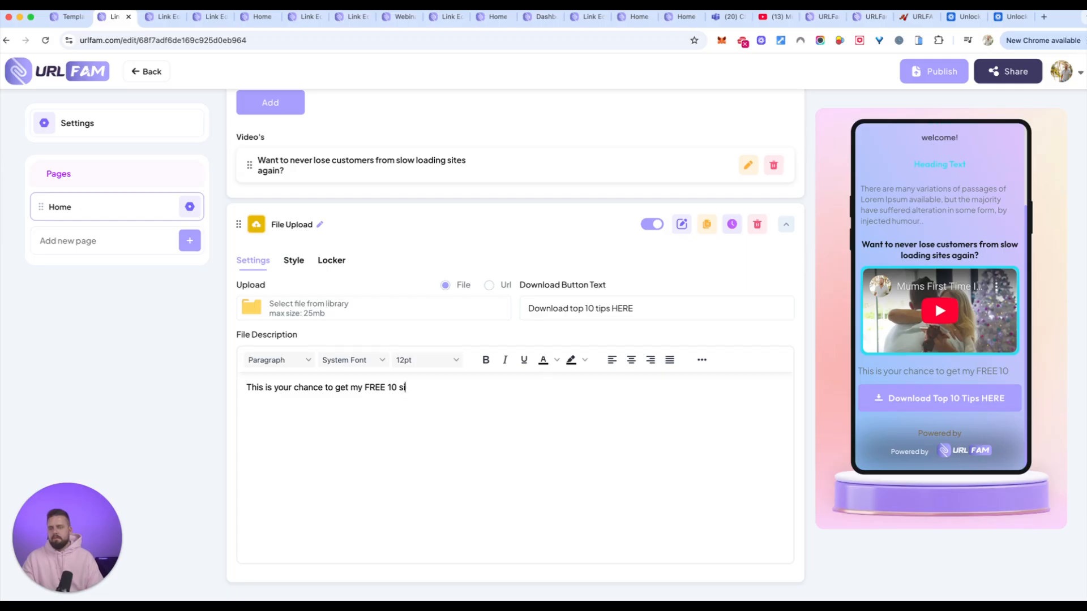
{"action": "type", "text": "mple steps to makign your website faster"}
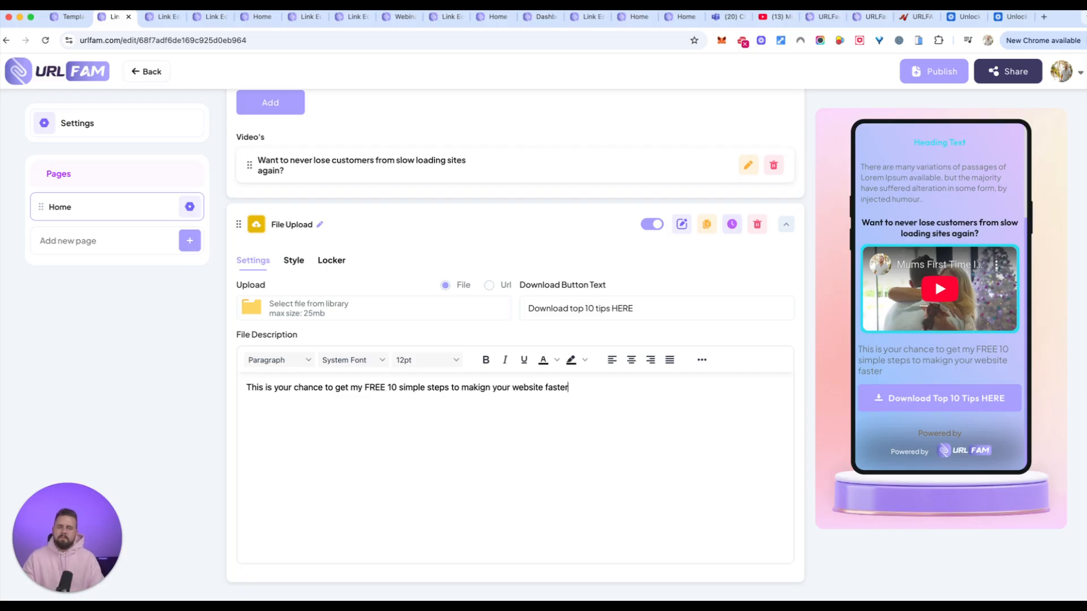
{"action": "type", "text": "... you need to act now though as it's only for 100 users."}
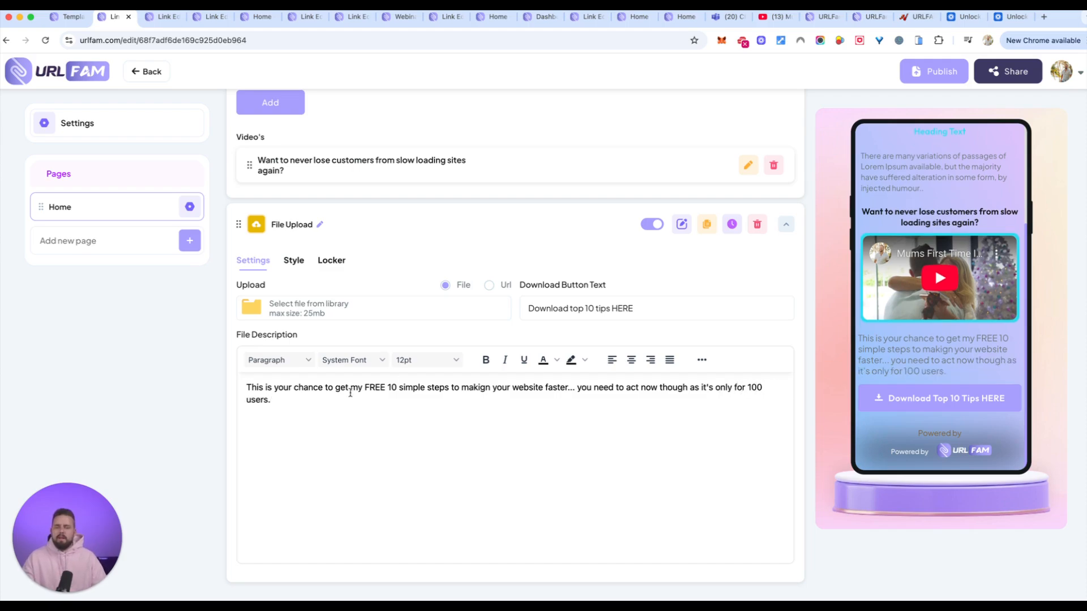
Centre the whole file description text and make it bold.
{"action": "left_click_drag", "start_coordinate": [368, 397], "coordinate": [237, 393]}
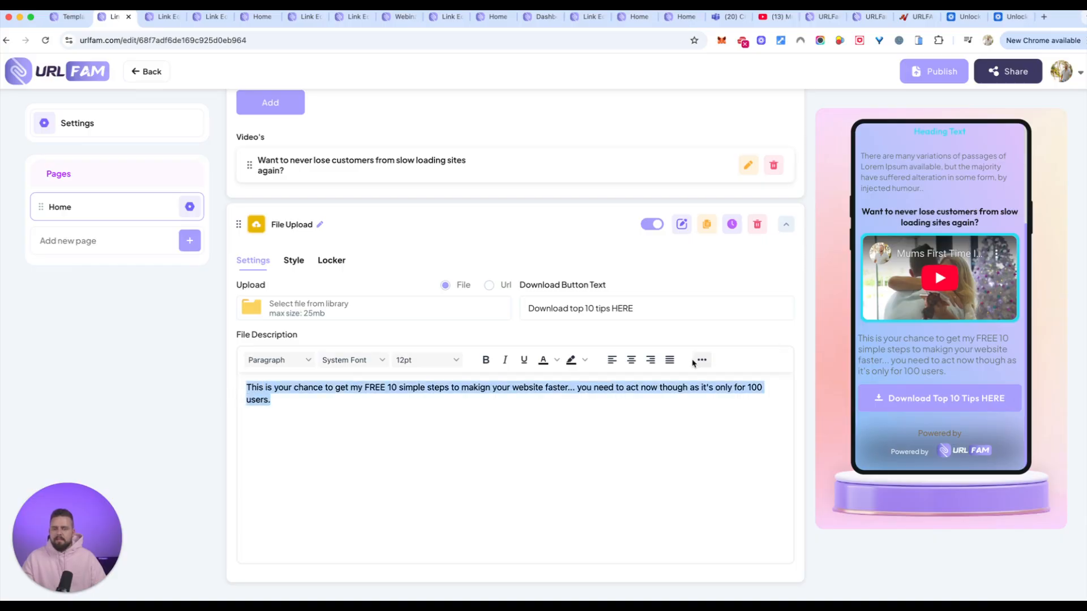
{"action": "left_click", "coordinate": [631, 360]}
{"action": "left_click_drag", "start_coordinate": [547, 404], "coordinate": [259, 389]}
{"action": "key", "text": "super+b"}
{"action": "left_click", "coordinate": [526, 453]}
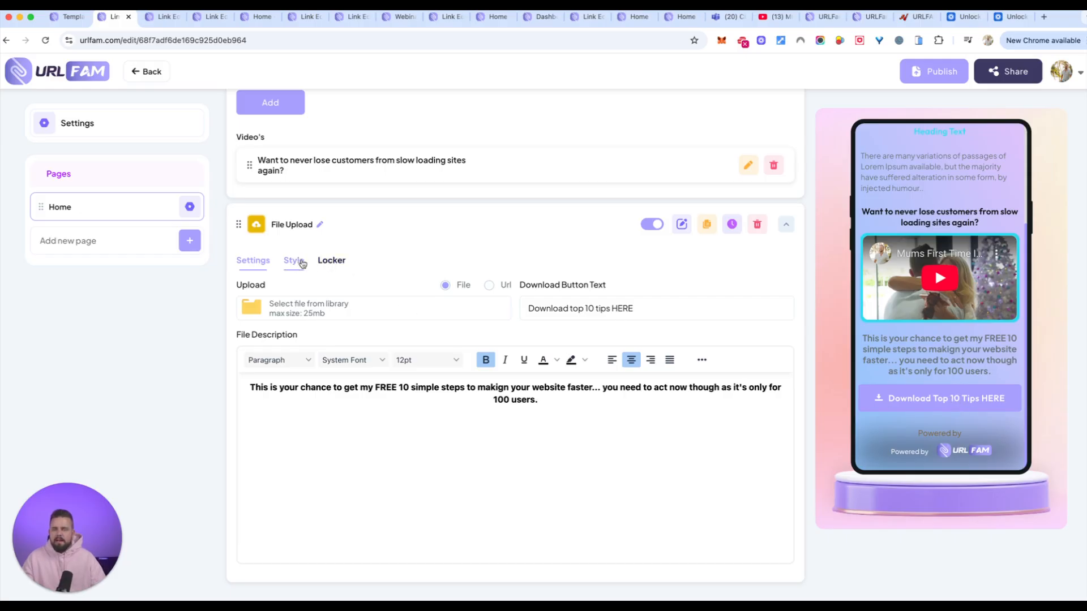
Activate the File Upload element's locker with OPT-IN Form as the unlock type and save the locker.
{"action": "left_click", "coordinate": [323, 262]}
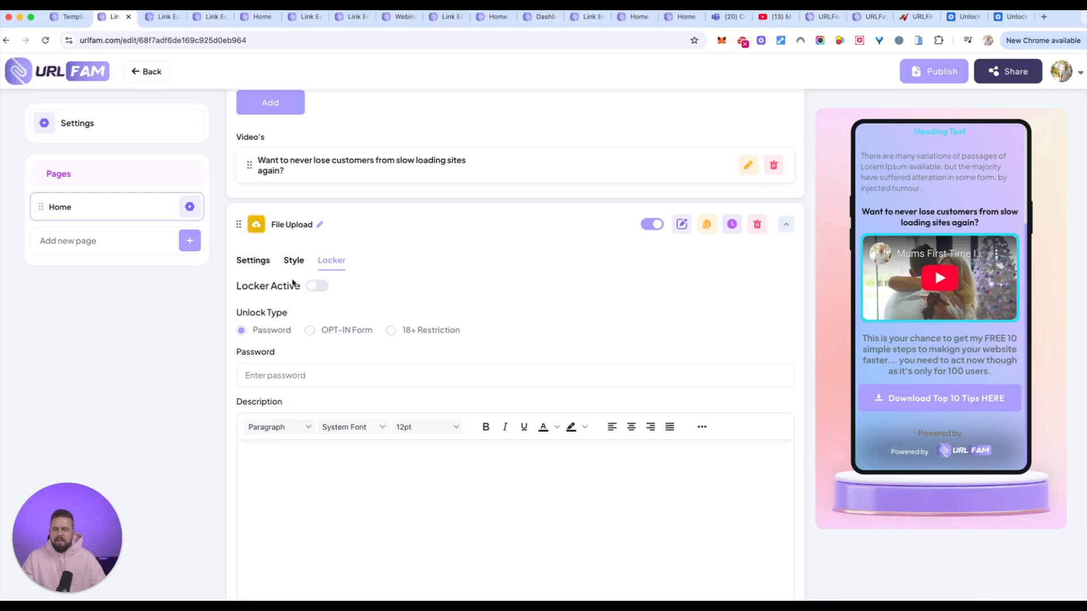
{"action": "left_click", "coordinate": [314, 287]}
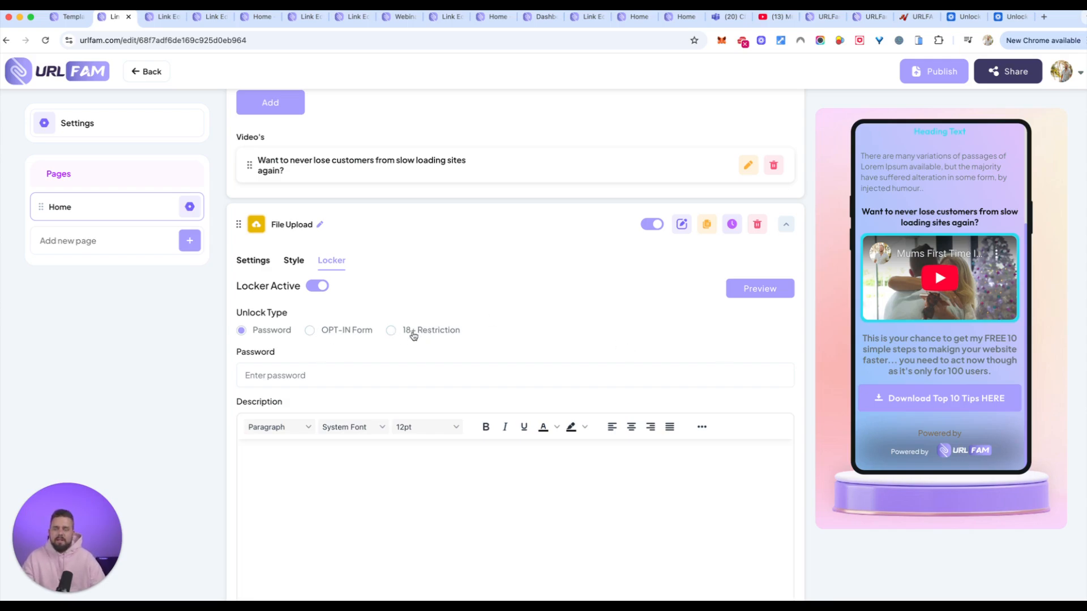
{"action": "left_click", "coordinate": [311, 331]}
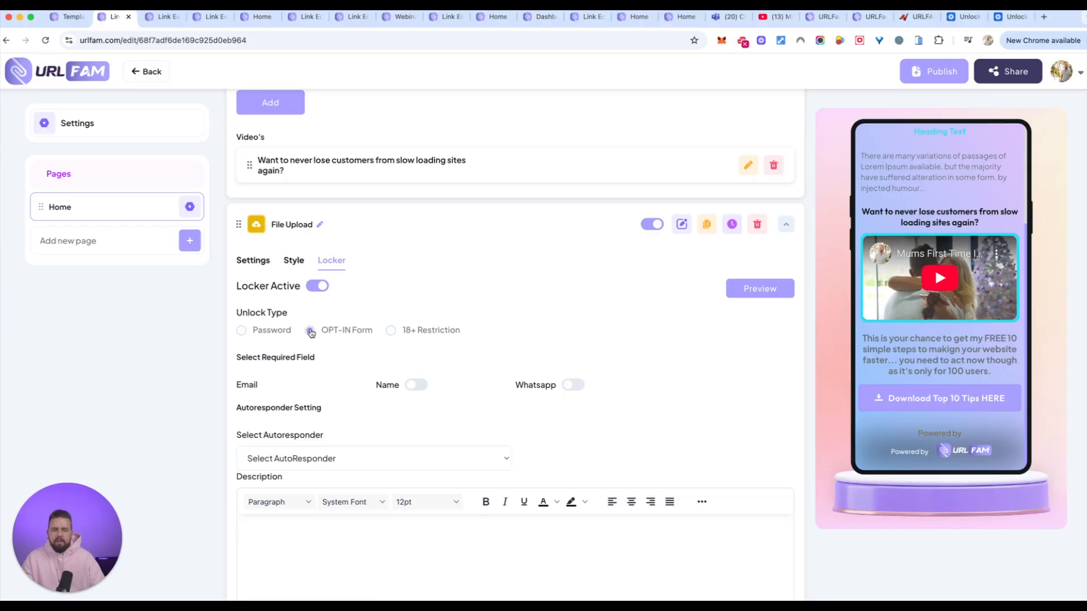
{"action": "scroll", "coordinate": [427, 455], "scroll_direction": "down", "scroll_amount": 2}
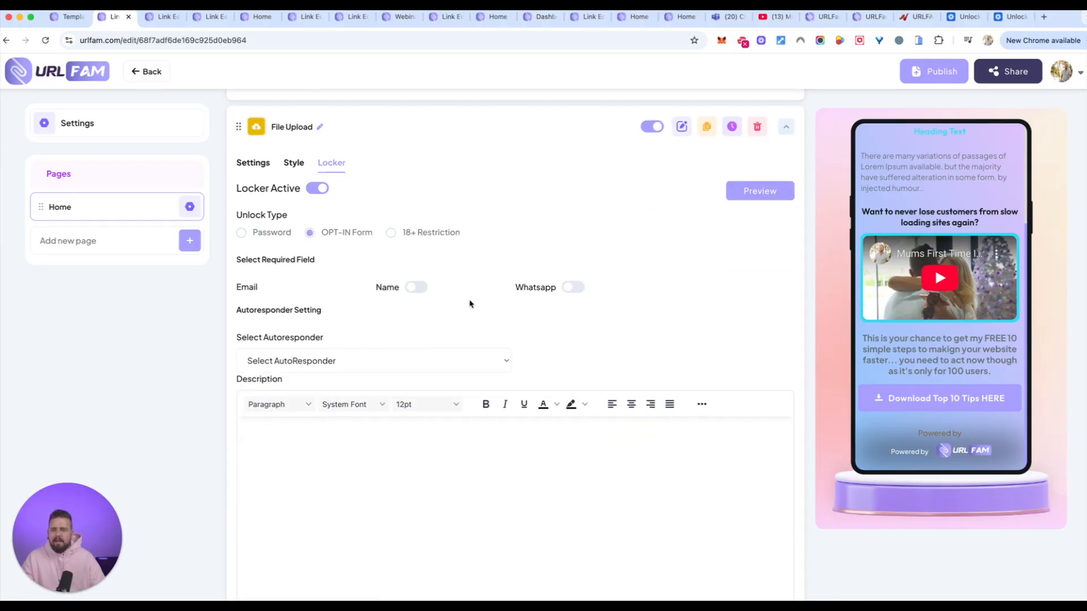
{"action": "left_click", "coordinate": [378, 369]}
{"action": "type", "text": "v"}
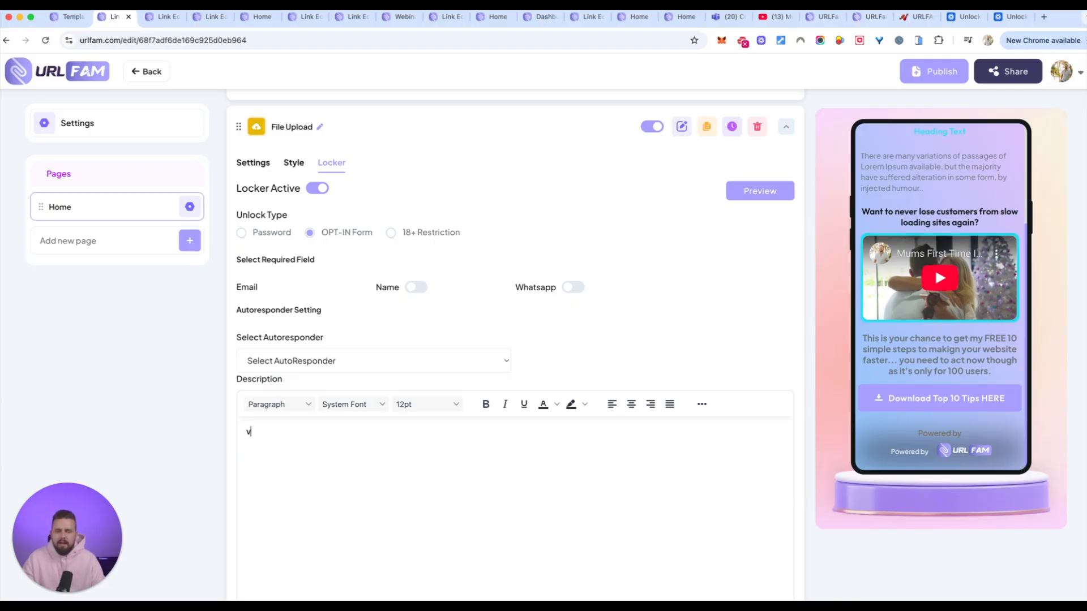
{"action": "scroll", "coordinate": [431, 339], "scroll_direction": "down", "scroll_amount": 3}
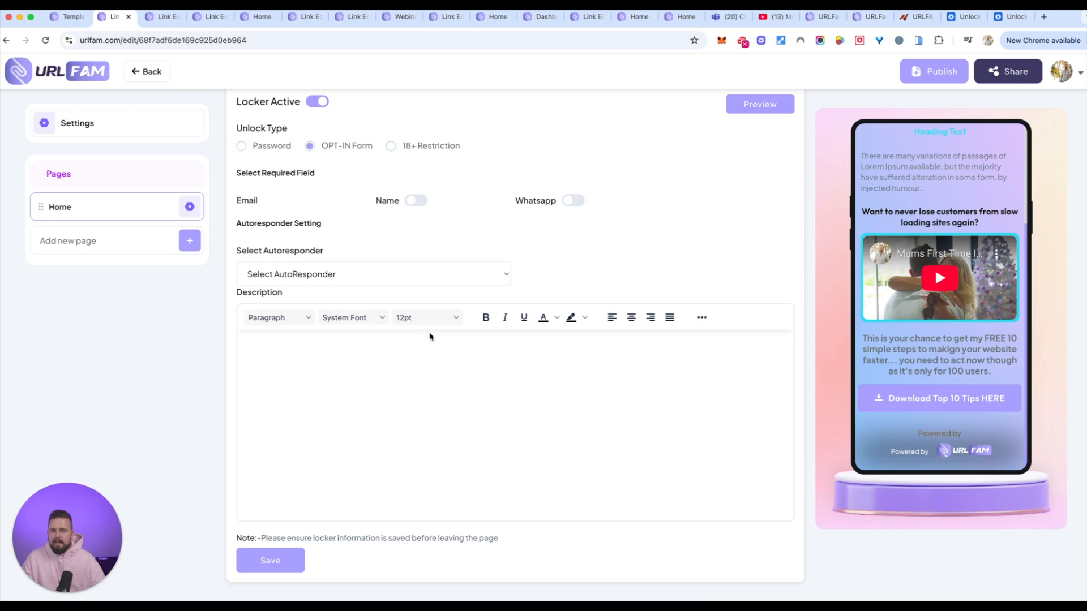
{"action": "left_click", "coordinate": [280, 567]}
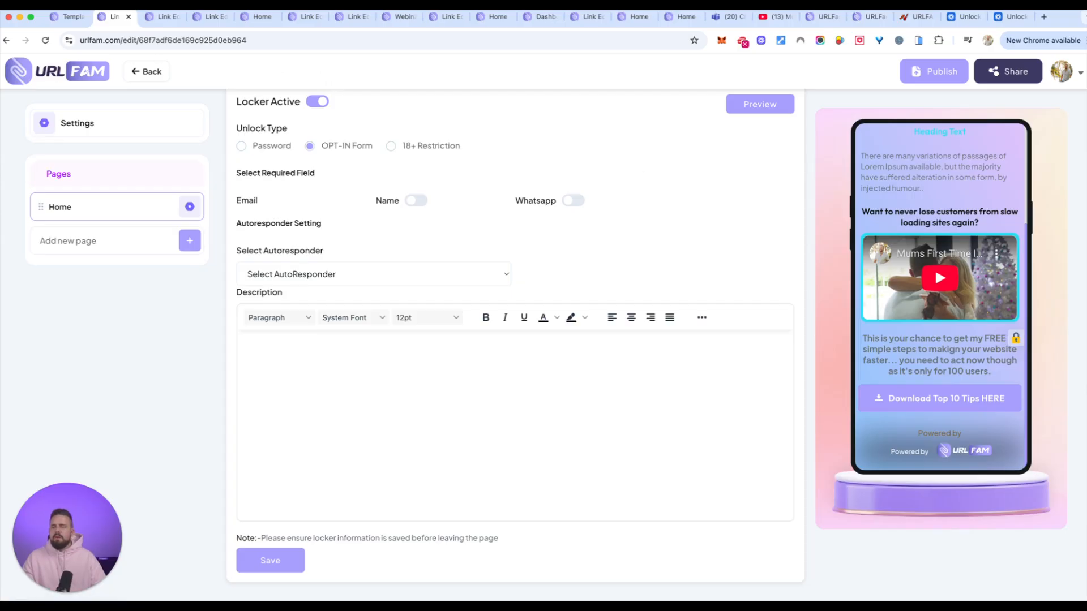
Open the Lead's Data analytics from the already open Templates page and examine each lead's link name and originating element.
{"action": "left_click", "coordinate": [66, 21]}
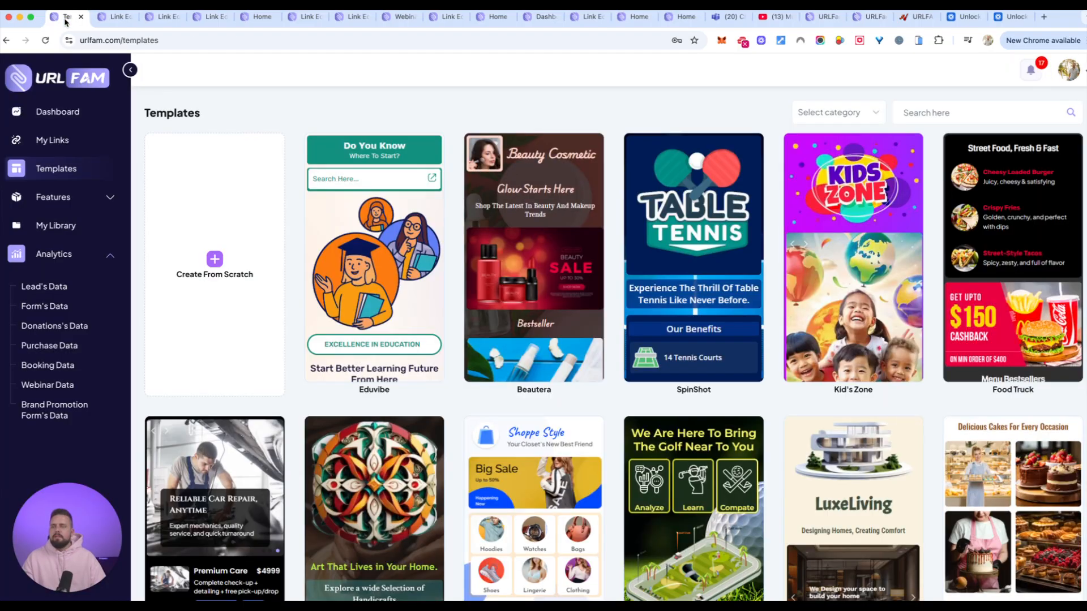
{"action": "left_click", "coordinate": [82, 259]}
{"action": "left_click", "coordinate": [79, 259]}
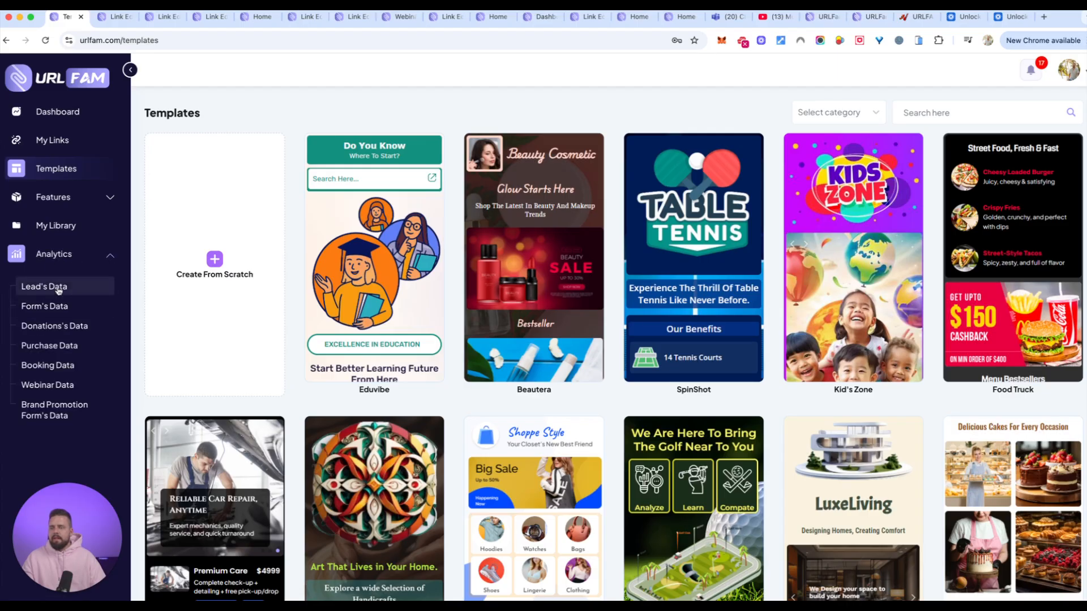
{"action": "left_click", "coordinate": [52, 287]}
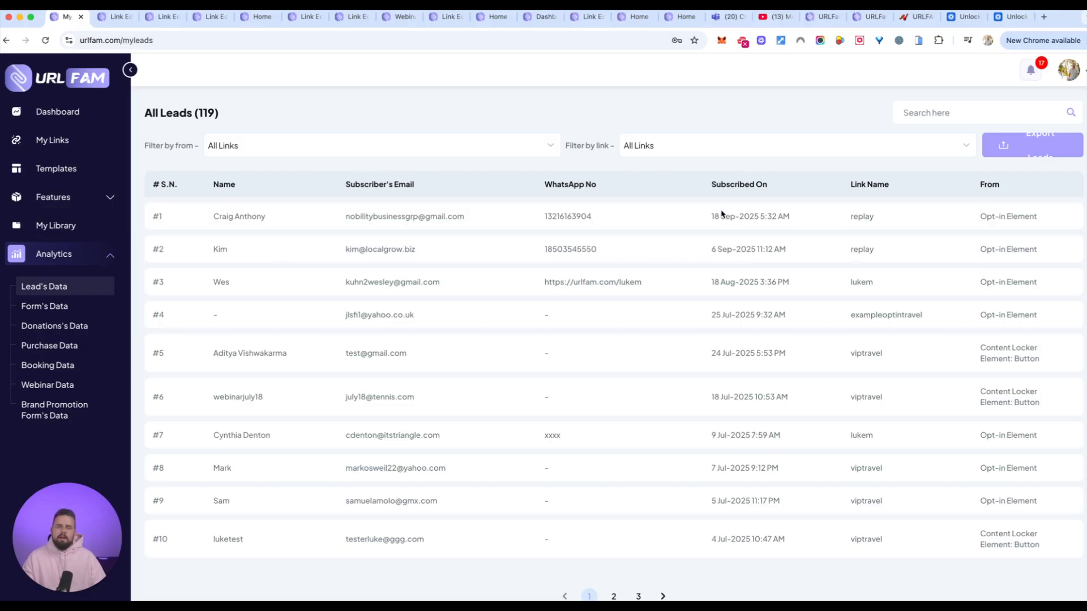
{"action": "left_click_drag", "start_coordinate": [851, 185], "coordinate": [899, 187]}
{"action": "left_click_drag", "start_coordinate": [987, 217], "coordinate": [1016, 218]}
{"action": "left_click_drag", "start_coordinate": [986, 358], "coordinate": [1042, 358]}
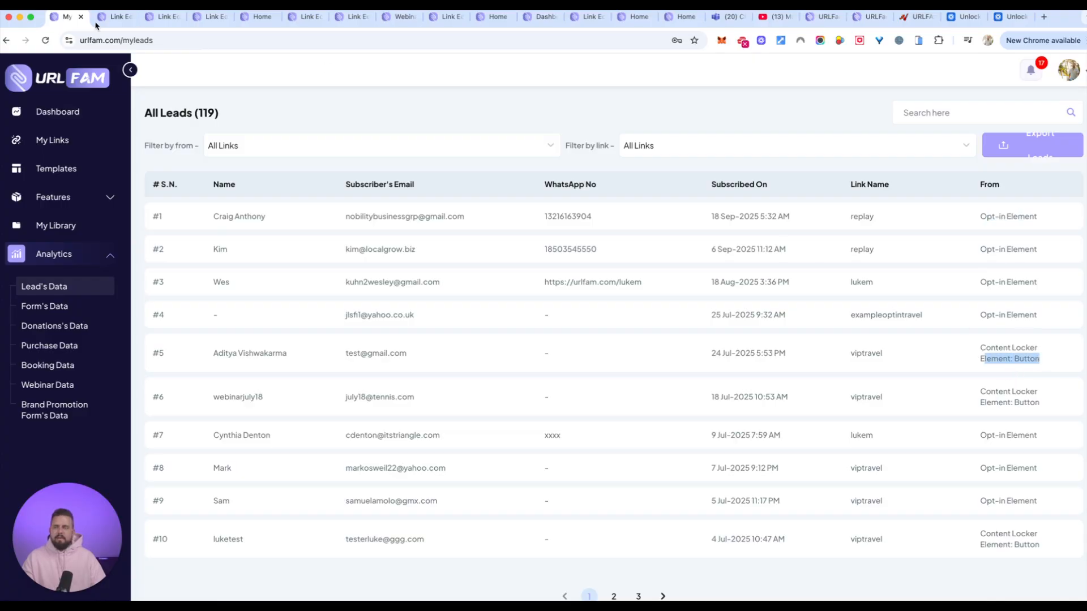
Return to the Test33 link editor and set the primary colour in the appearance settings to black (#000000).
{"action": "left_click", "coordinate": [113, 16]}
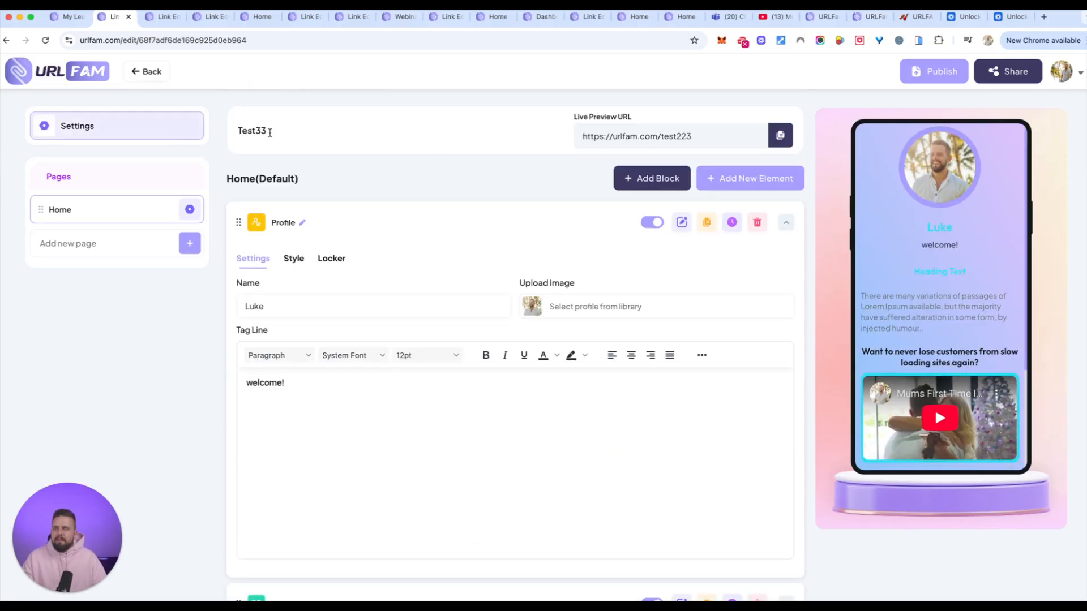
{"action": "left_click", "coordinate": [139, 132]}
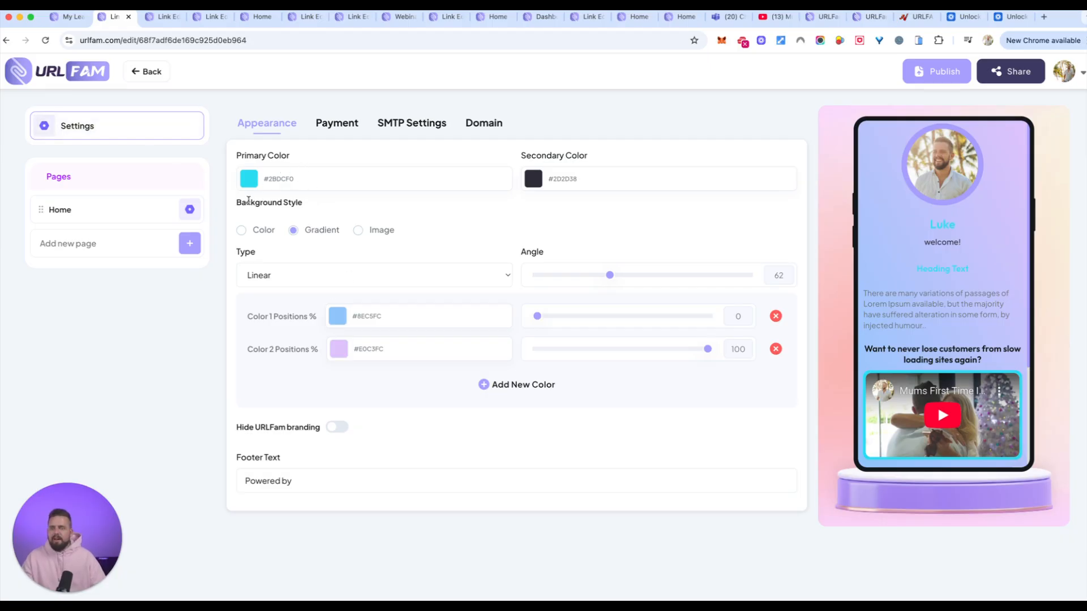
{"action": "left_click", "coordinate": [249, 179]}
{"action": "left_click_drag", "start_coordinate": [312, 265], "coordinate": [192, 353]}
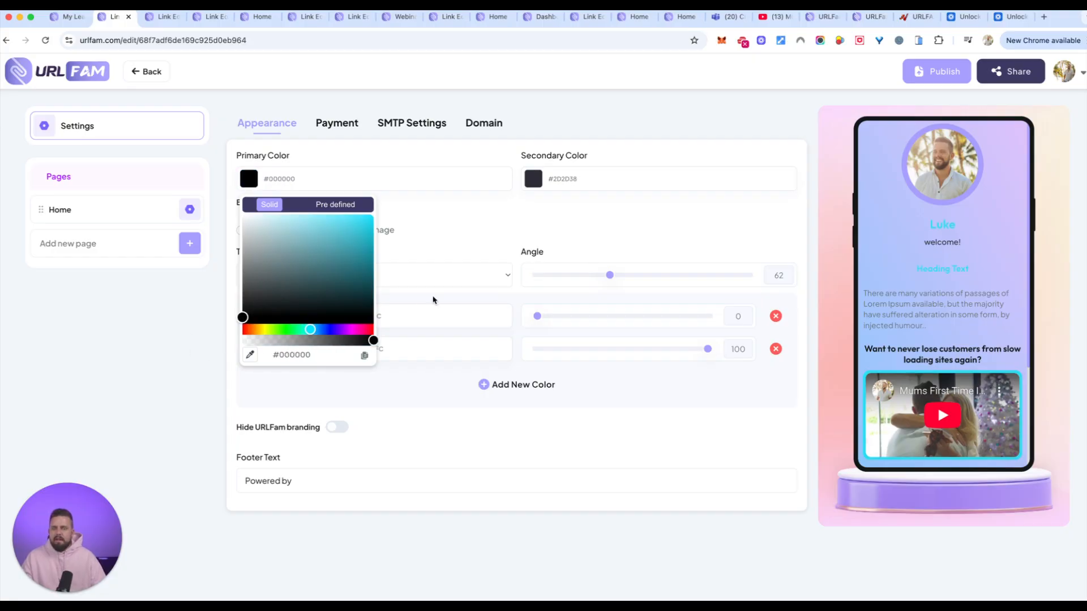
{"action": "left_click", "coordinate": [446, 228]}
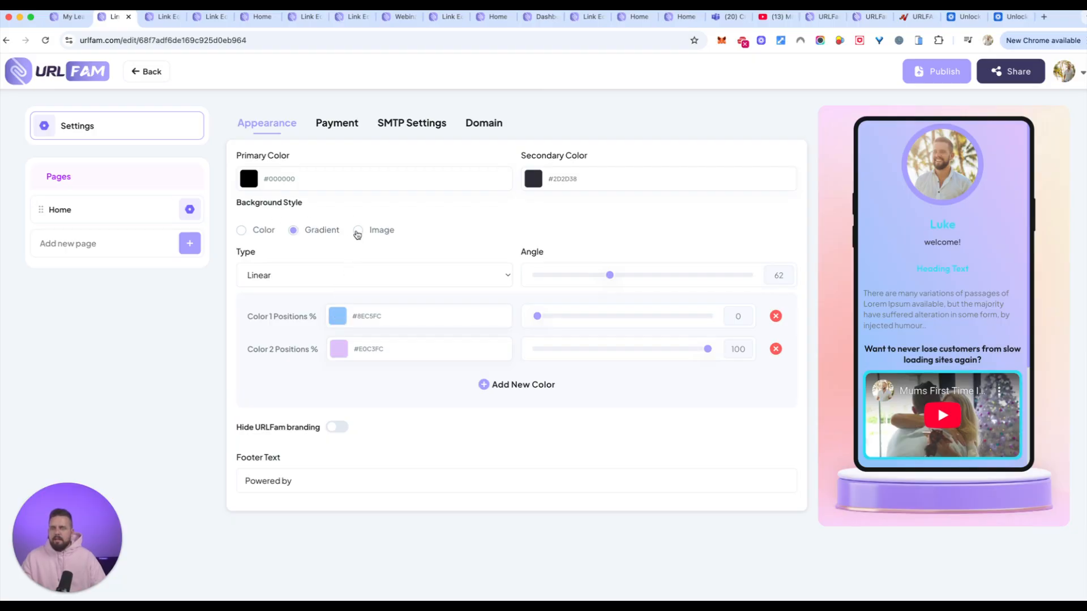
Switch the background style to Image and search the royalty-free Unsplash library for "minamalist background".
{"action": "left_click", "coordinate": [357, 232]}
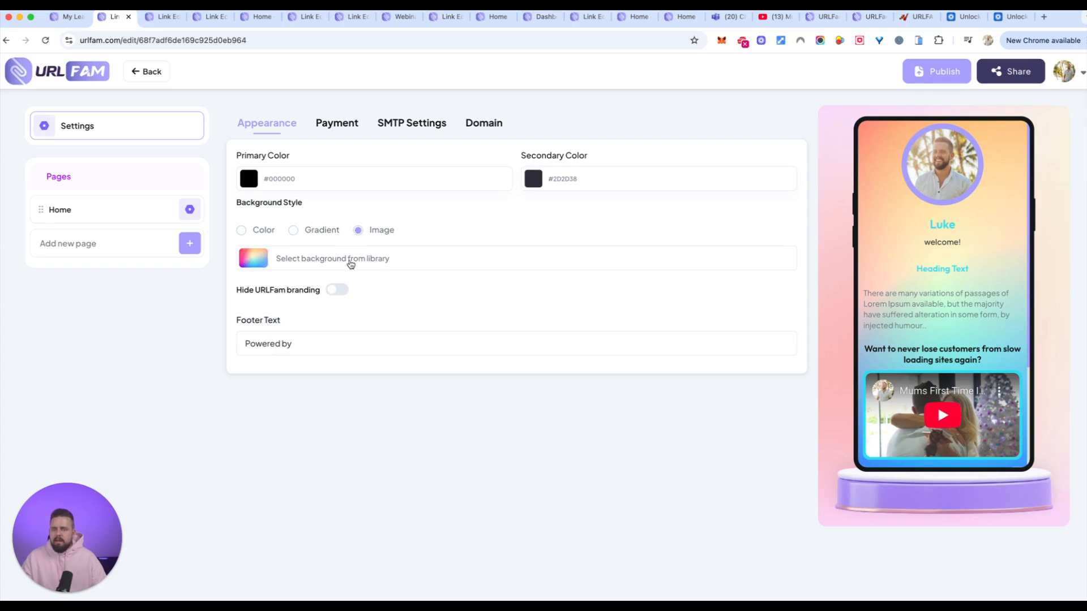
{"action": "left_click", "coordinate": [350, 262]}
{"action": "left_click", "coordinate": [454, 194]}
{"action": "left_click", "coordinate": [450, 334]}
{"action": "type", "text": "modern minamalist"}
{"action": "key", "text": "super+a"}
{"action": "type", "text": "minamalist background"}
{"action": "key", "text": "Return"}
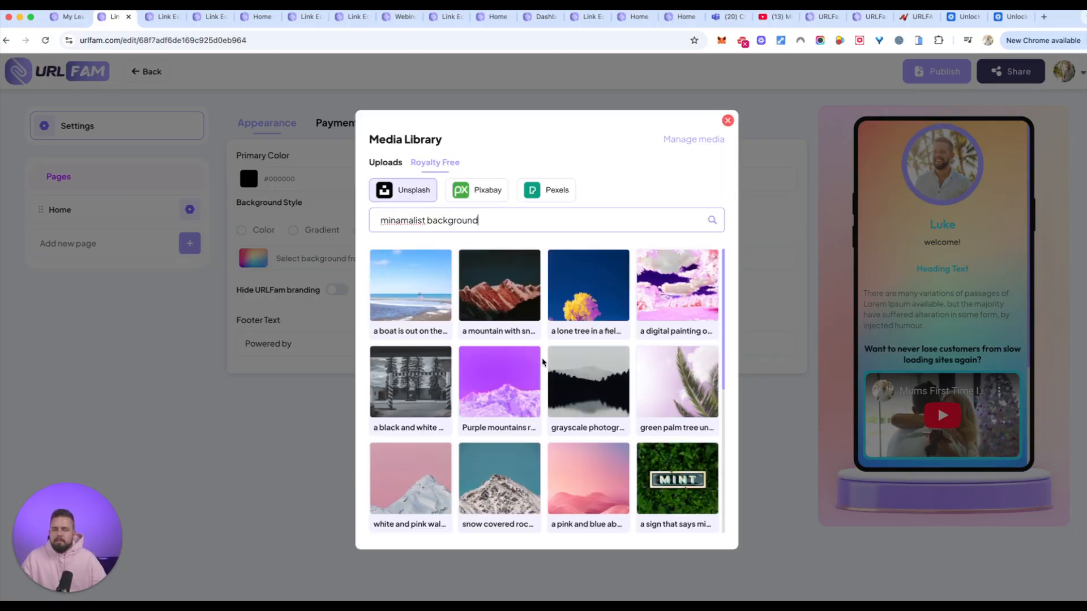
Choose the grayscale photo of a forest lake, upload it at its full crop as the background, and check the page preview.
{"action": "left_click", "coordinate": [595, 374]}
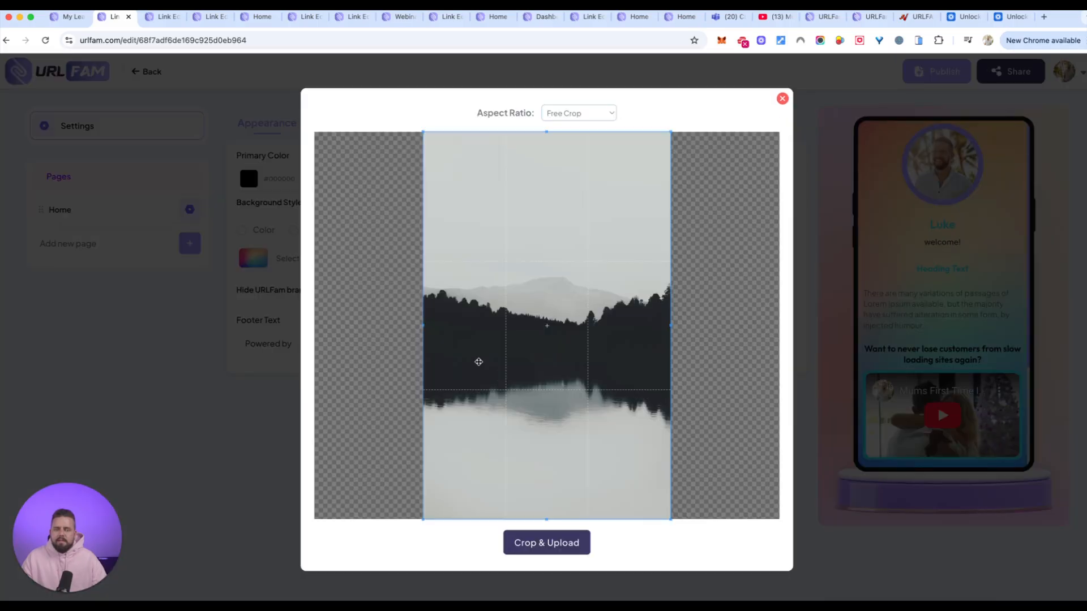
{"action": "left_click", "coordinate": [558, 545]}
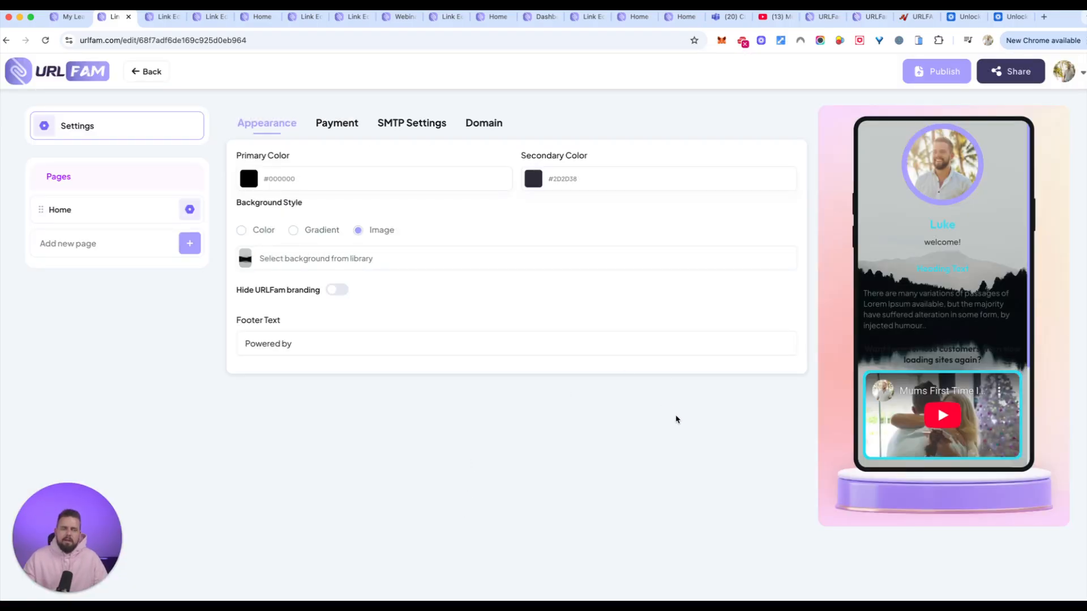
{"action": "scroll", "coordinate": [945, 317], "scroll_direction": "down", "scroll_amount": 3}
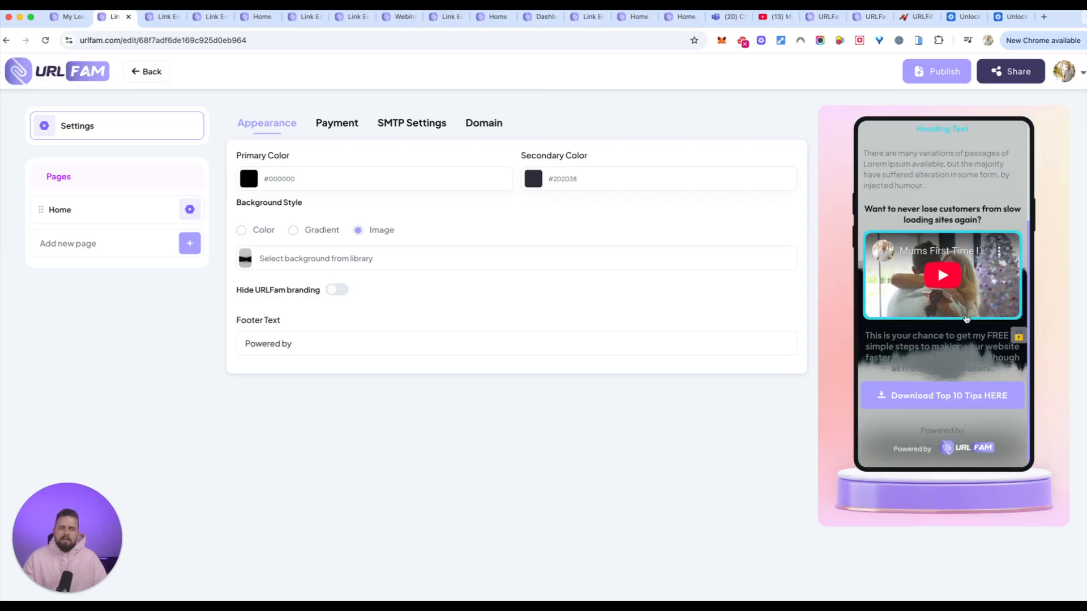
{"action": "scroll", "coordinate": [967, 318], "scroll_direction": "up", "scroll_amount": 3}
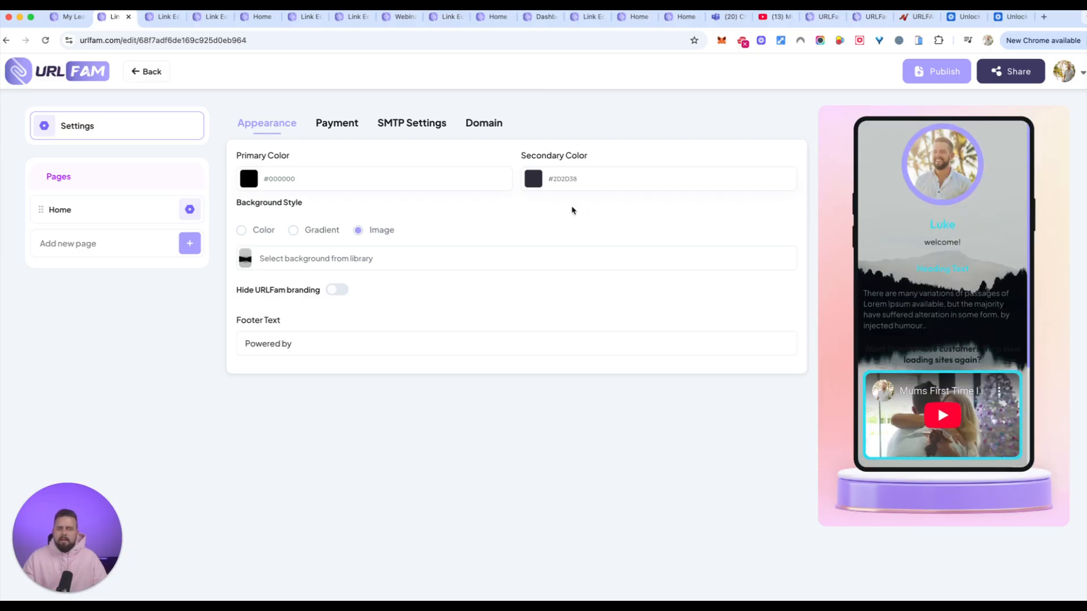
Set both the primary colour and the secondary colour of the link page to white (#FFFFFF).
{"action": "left_click", "coordinate": [273, 189]}
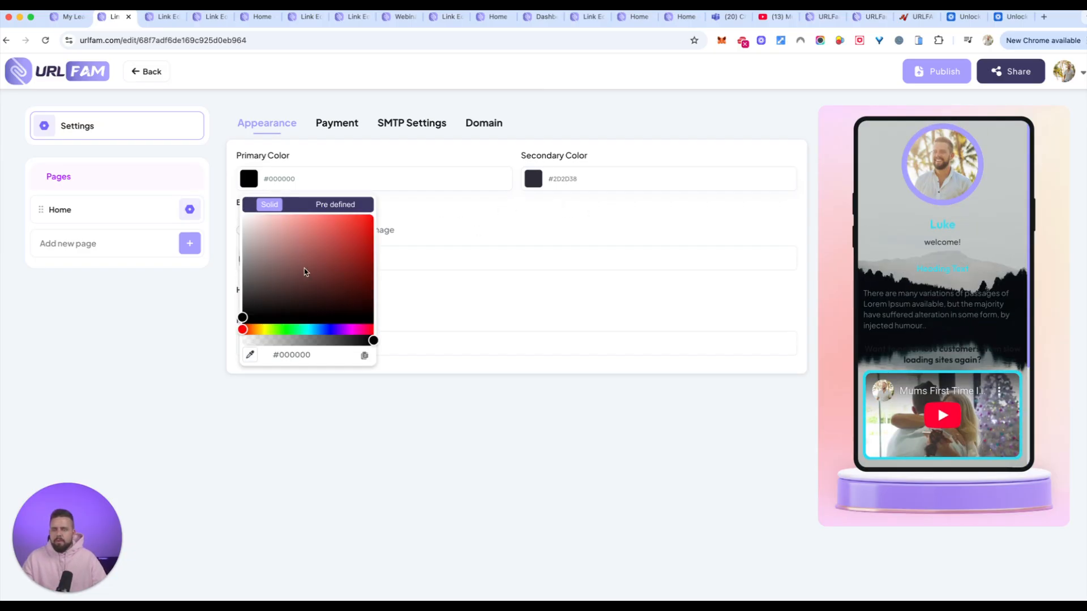
{"action": "left_click_drag", "start_coordinate": [301, 308], "coordinate": [225, 216]}
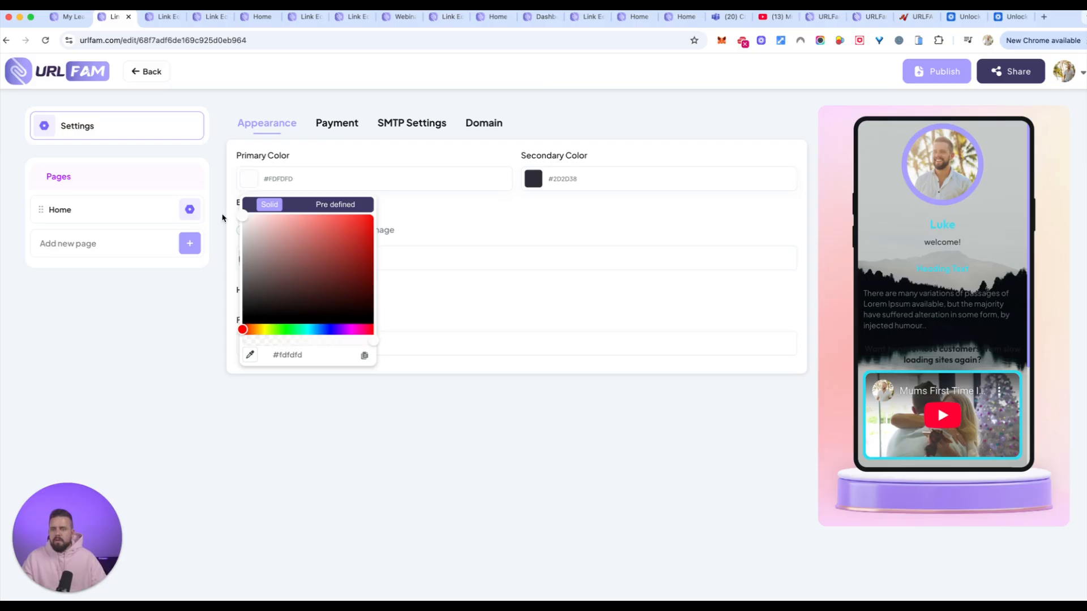
{"action": "left_click", "coordinate": [513, 223]}
{"action": "left_click", "coordinate": [557, 180]}
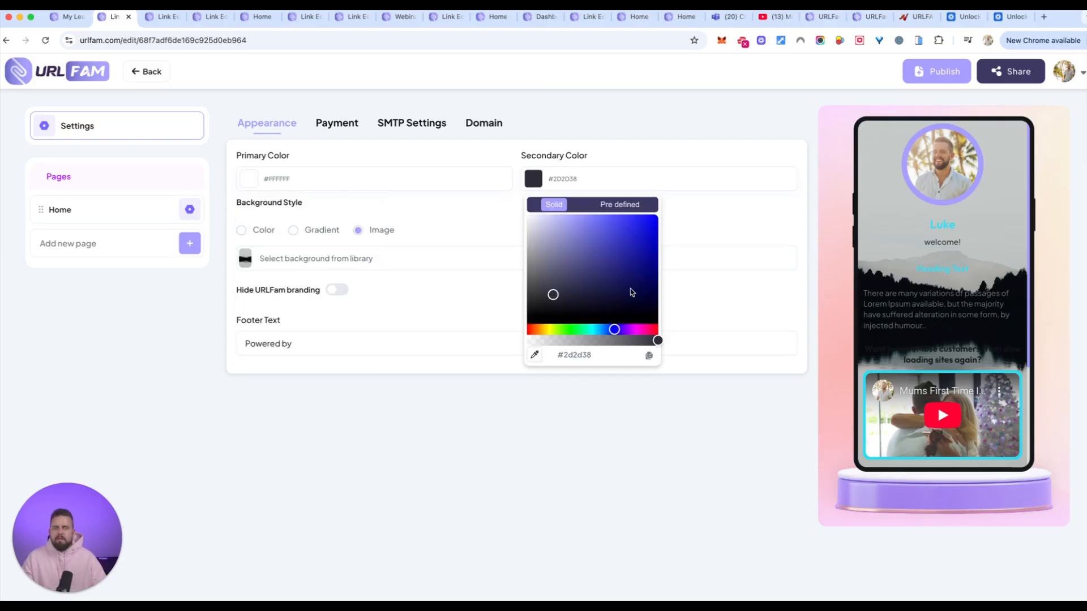
{"action": "left_click_drag", "start_coordinate": [635, 294], "coordinate": [461, 195]}
{"action": "left_click", "coordinate": [497, 230]}
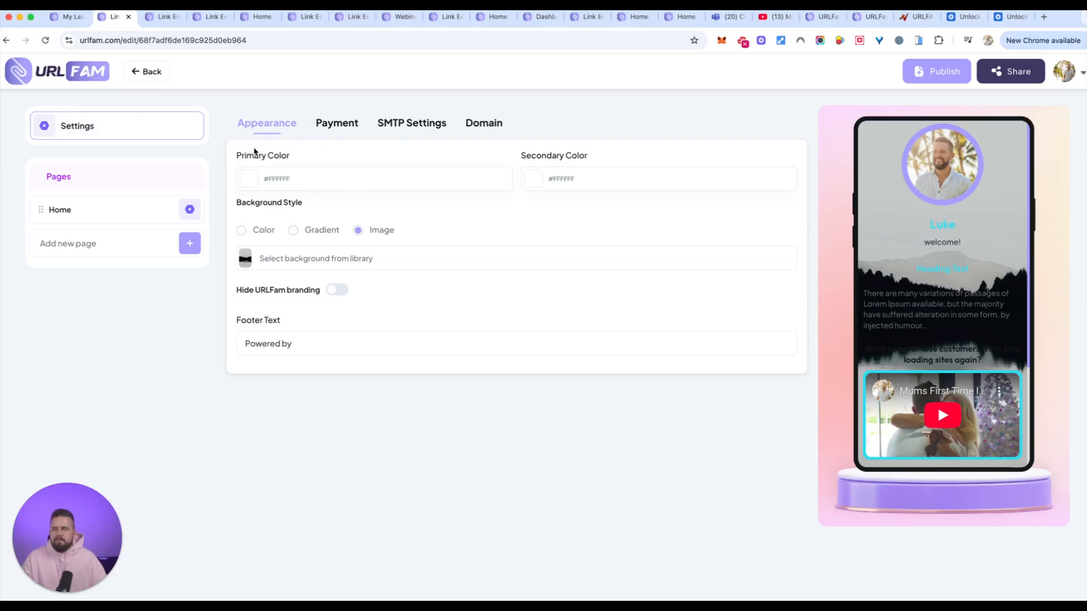
{"action": "left_click", "coordinate": [293, 230]}
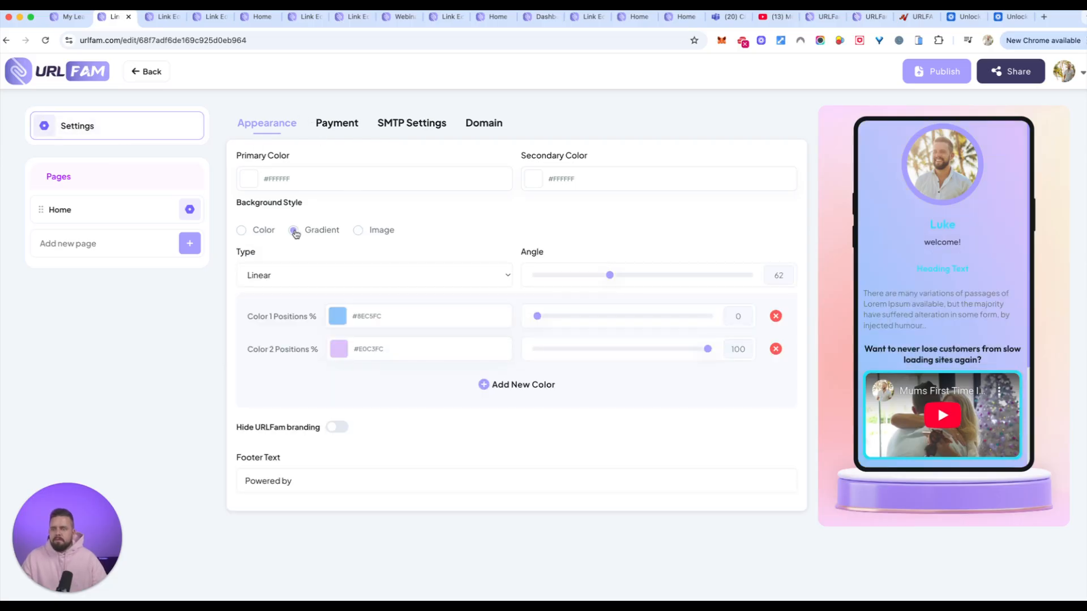
{"action": "left_click", "coordinate": [358, 230]}
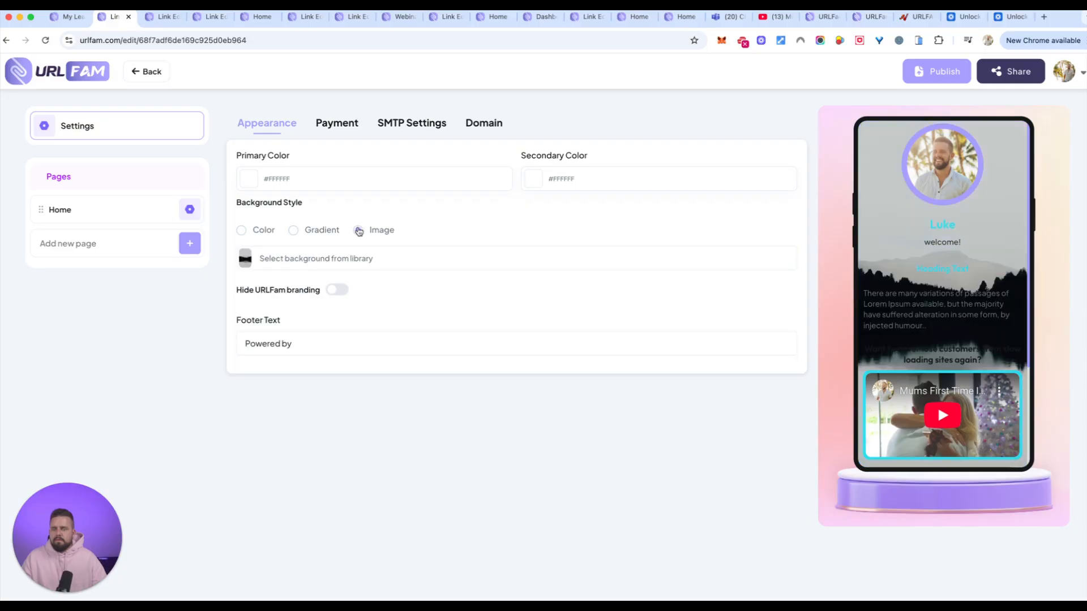
{"action": "left_click", "coordinate": [294, 344]}
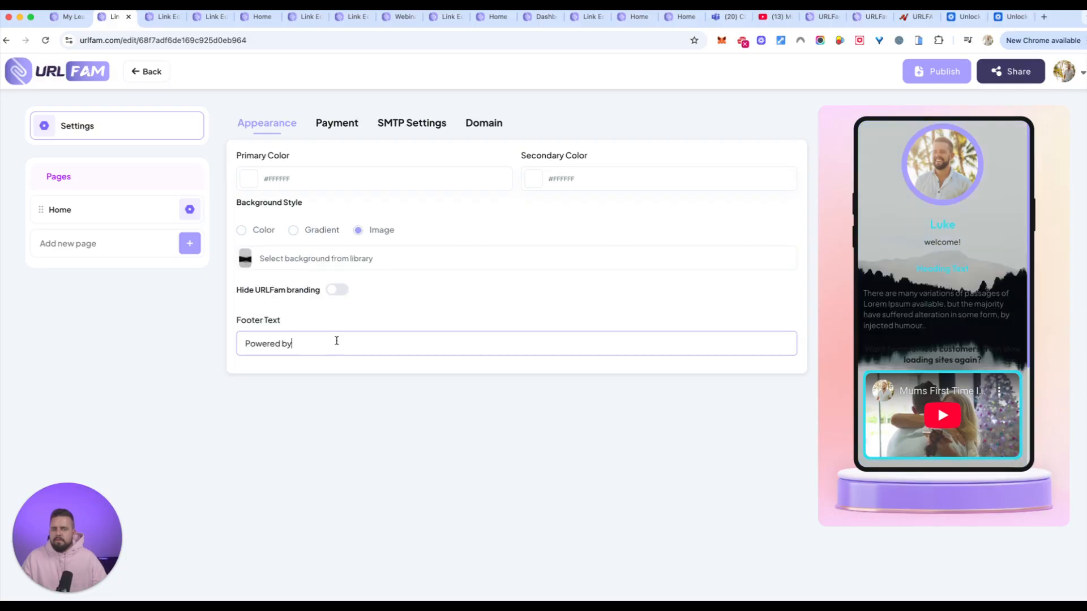
{"action": "left_click", "coordinate": [308, 171]}
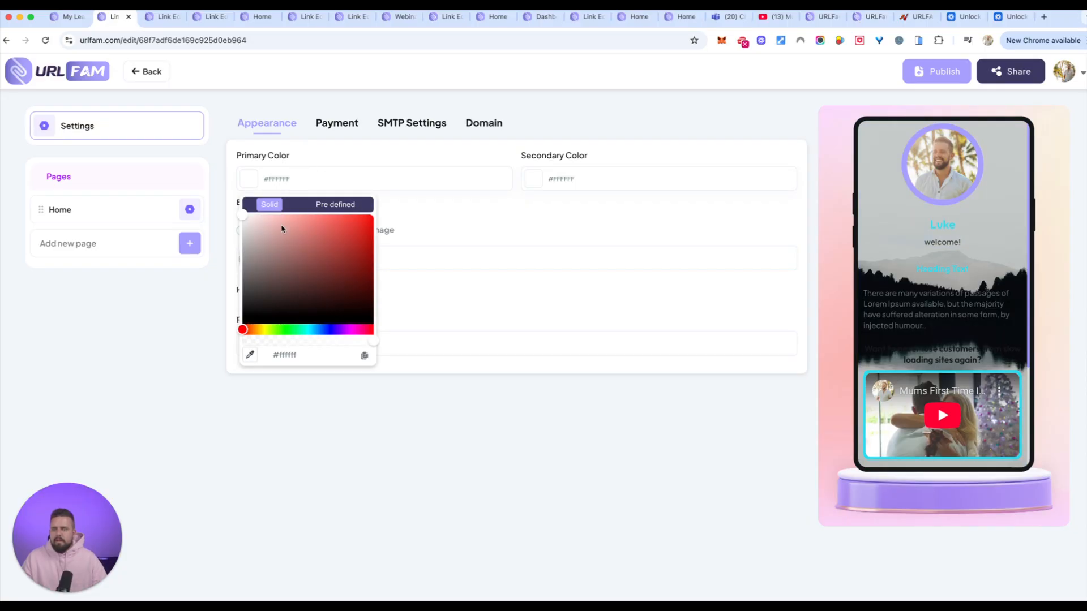
{"action": "left_click", "coordinate": [333, 205]}
{"action": "left_click", "coordinate": [441, 221]}
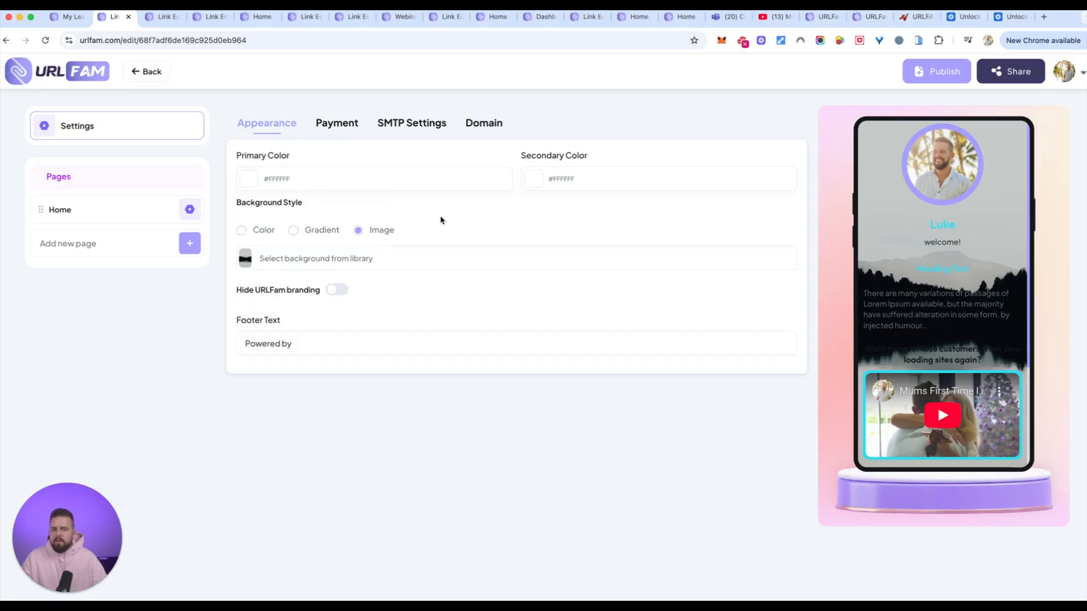
{"action": "scroll", "coordinate": [903, 214], "scroll_direction": "down", "scroll_amount": 3}
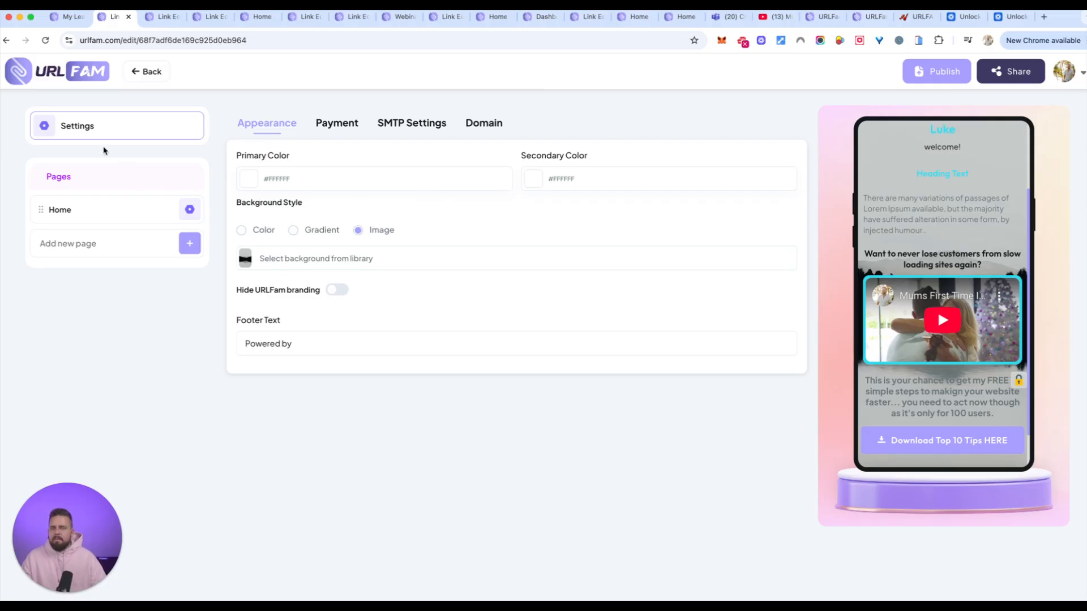
Leave the settings, reopen the test33 link from the links list and add a Countdown element to its Home page.
{"action": "left_click", "coordinate": [149, 73]}
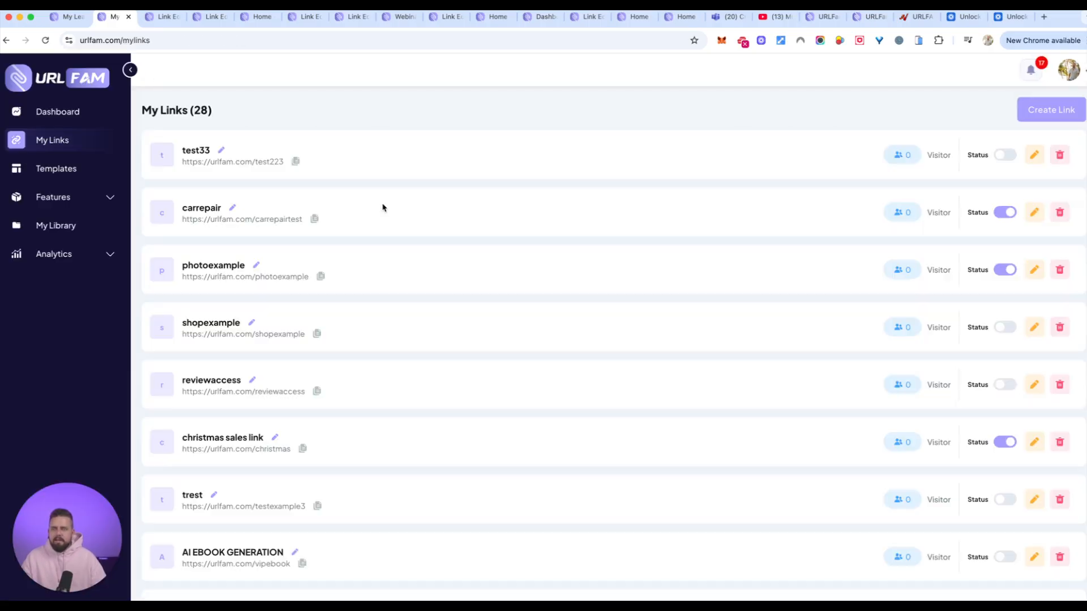
{"action": "left_click", "coordinate": [1034, 154]}
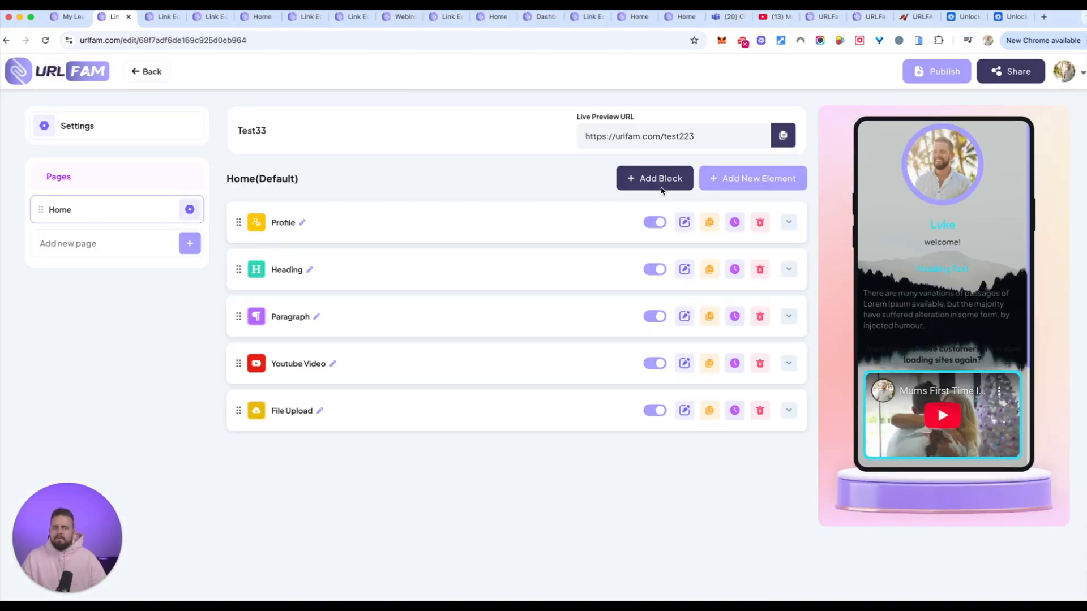
{"action": "left_click", "coordinate": [745, 180]}
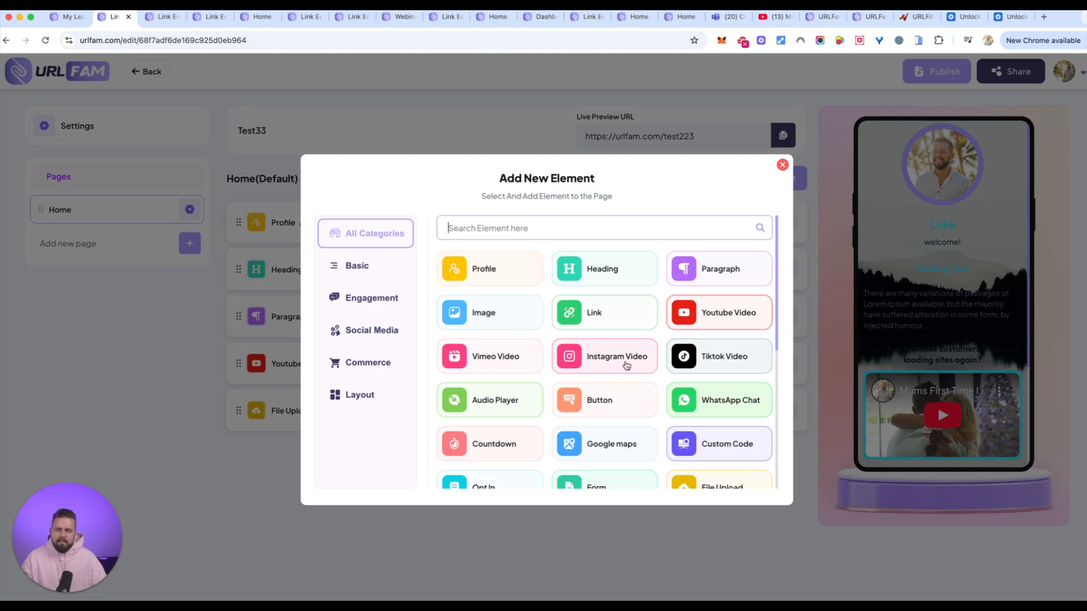
{"action": "scroll", "coordinate": [668, 367], "scroll_direction": "down", "scroll_amount": 4}
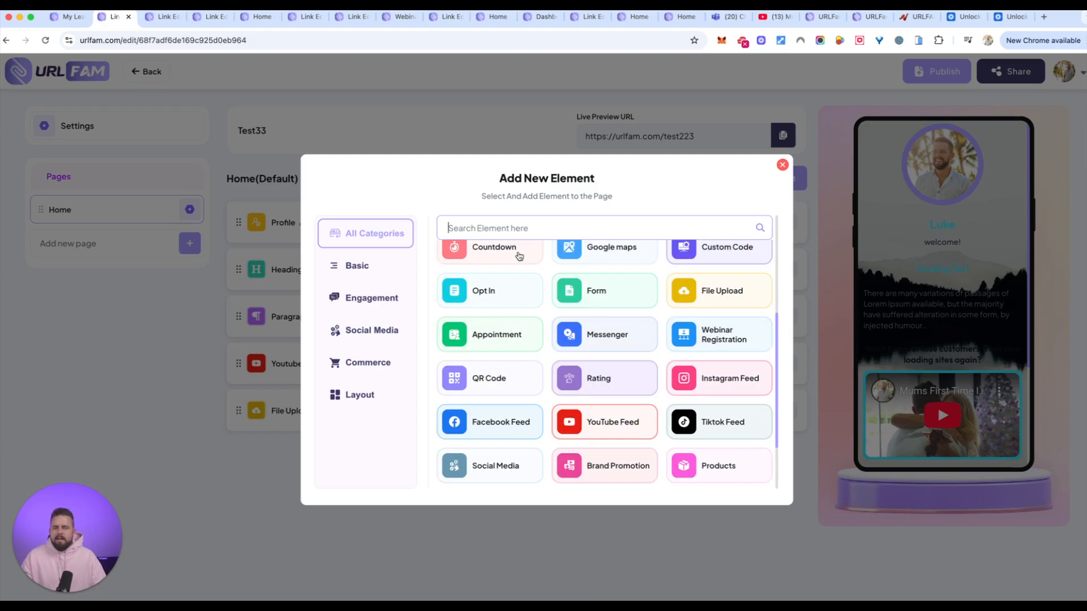
{"action": "left_click", "coordinate": [518, 255]}
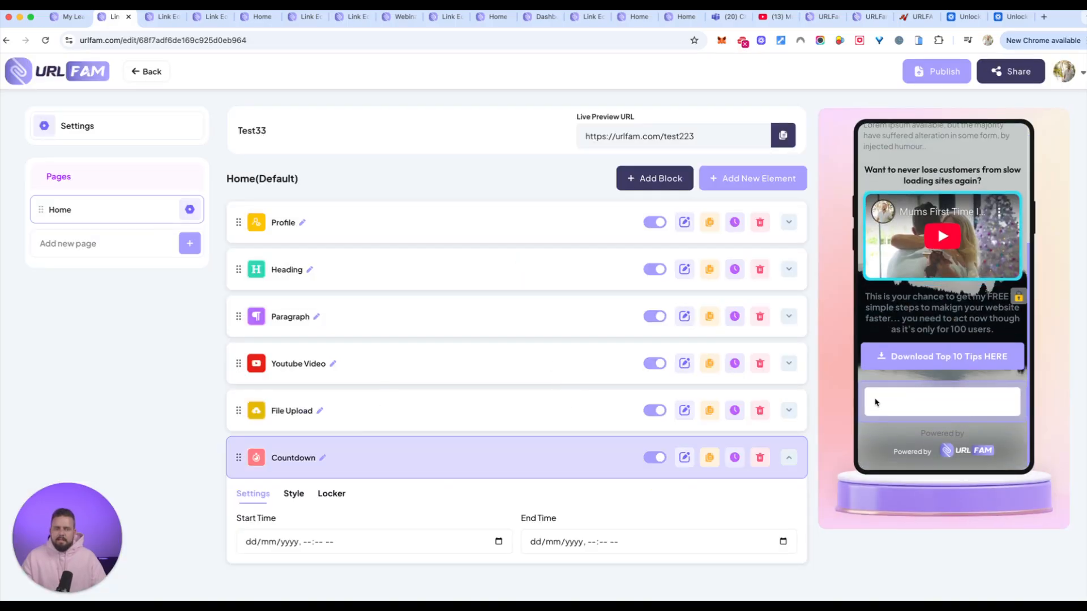
Set the Countdown element's end time to 28/10/2025, 02:25 am.
{"action": "left_click", "coordinate": [574, 546]}
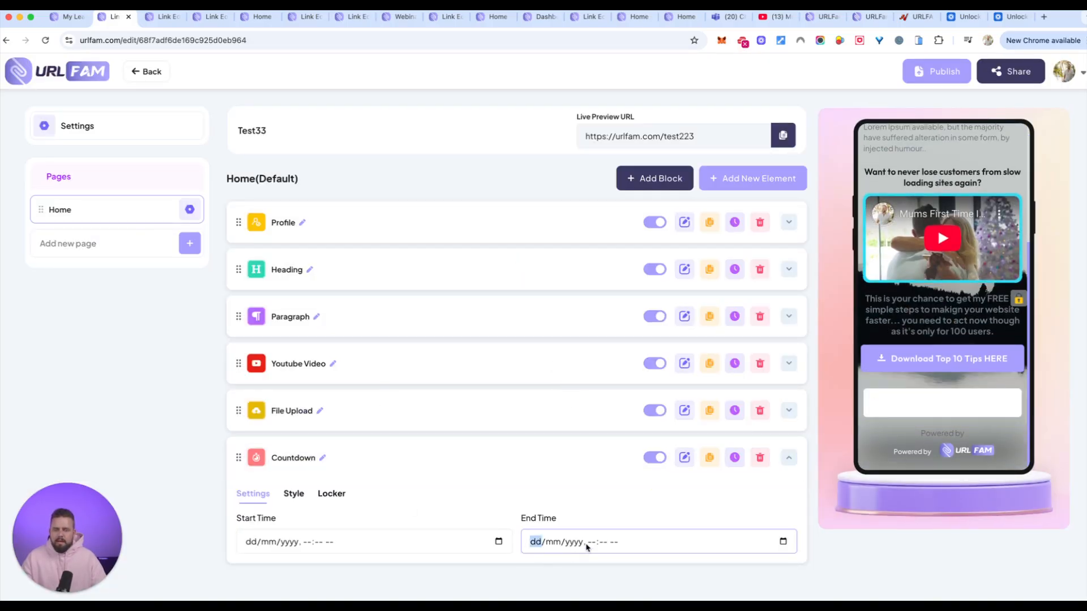
{"action": "left_click", "coordinate": [784, 542]}
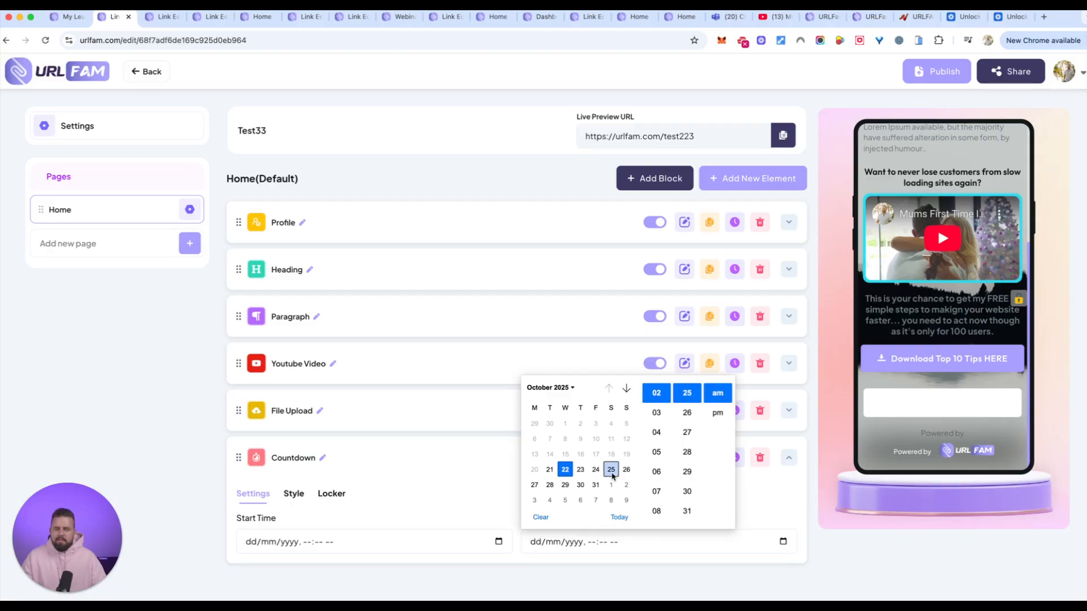
{"action": "left_click", "coordinate": [627, 470]}
{"action": "left_click", "coordinate": [550, 486]}
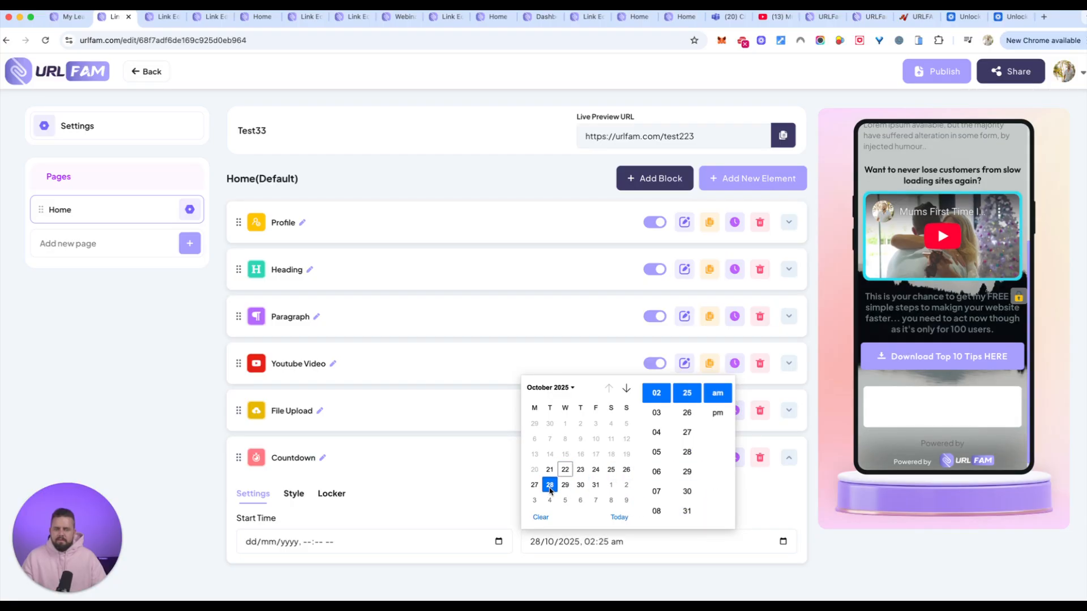
{"action": "left_click", "coordinate": [760, 493]}
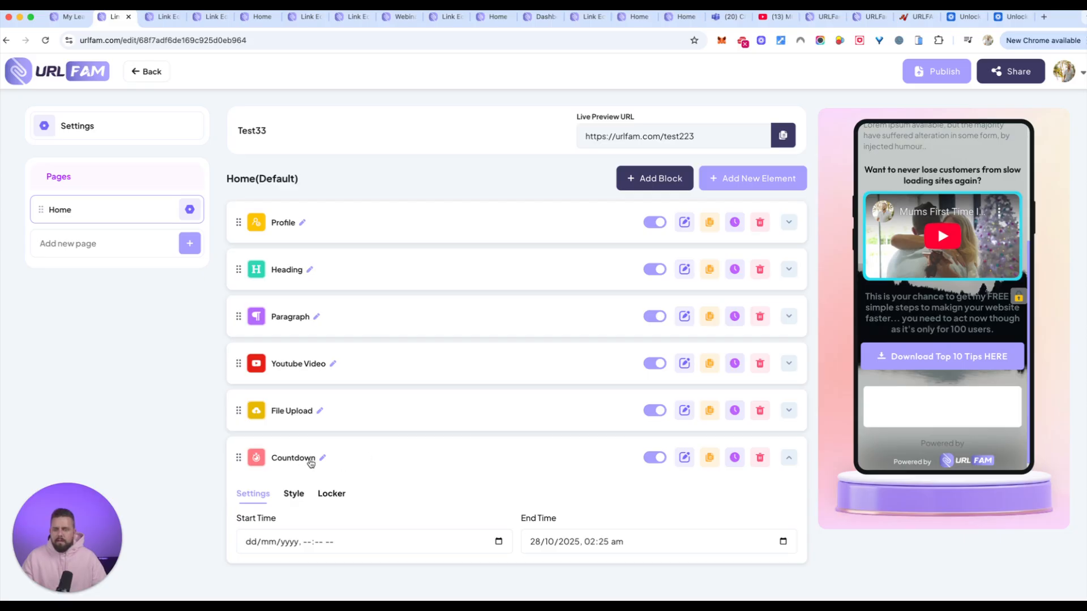
Set the Countdown element's start time to 22/10/2025, 02:26 am.
{"action": "left_click", "coordinate": [362, 542]}
{"action": "left_click", "coordinate": [269, 541]}
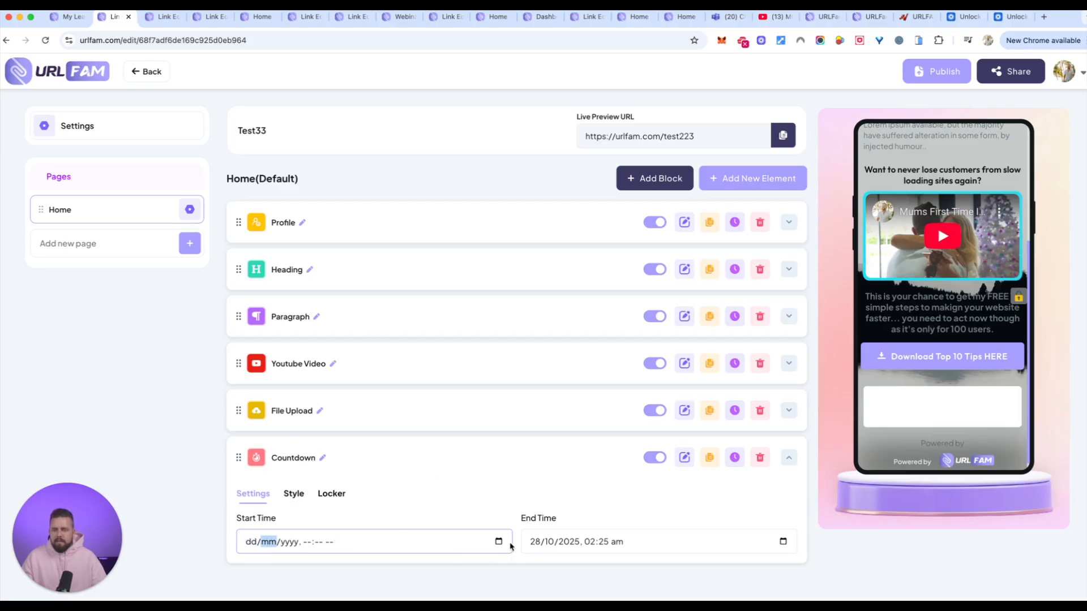
{"action": "left_click", "coordinate": [492, 542]}
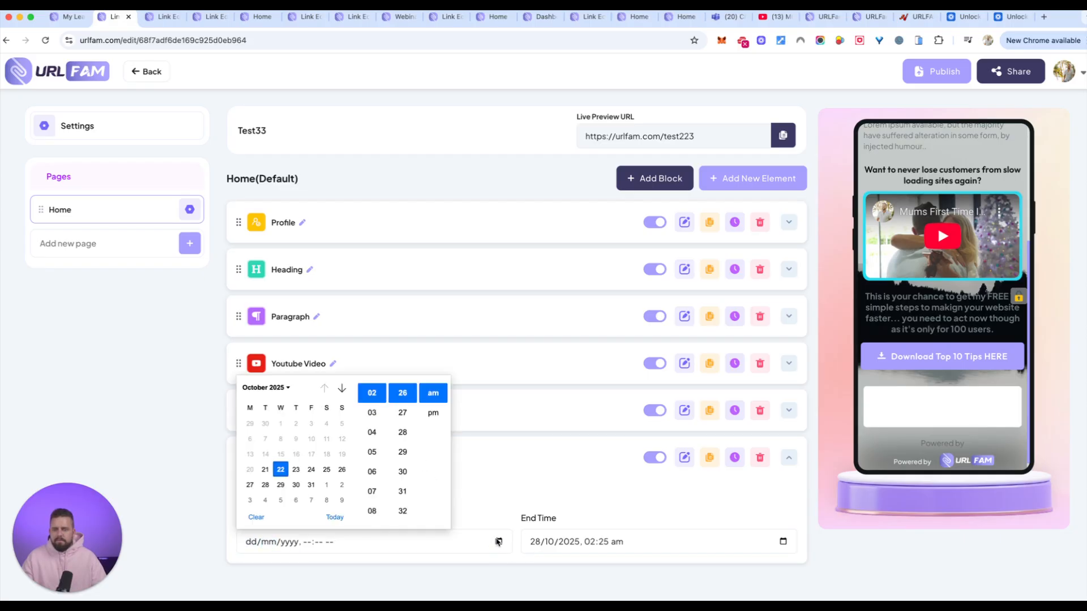
{"action": "left_click", "coordinate": [280, 470]}
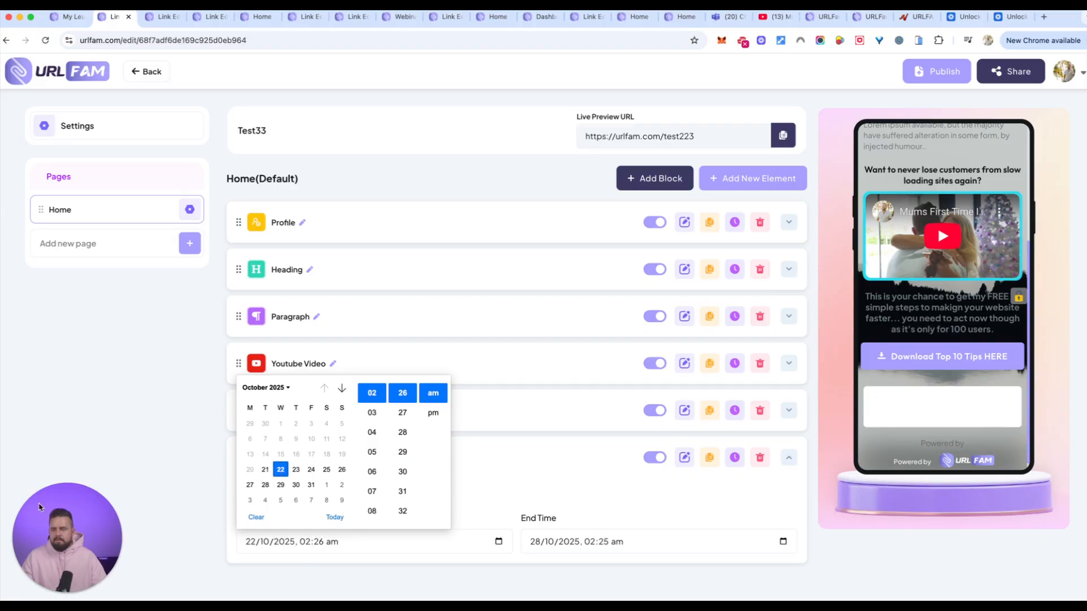
{"action": "key", "text": "Return"}
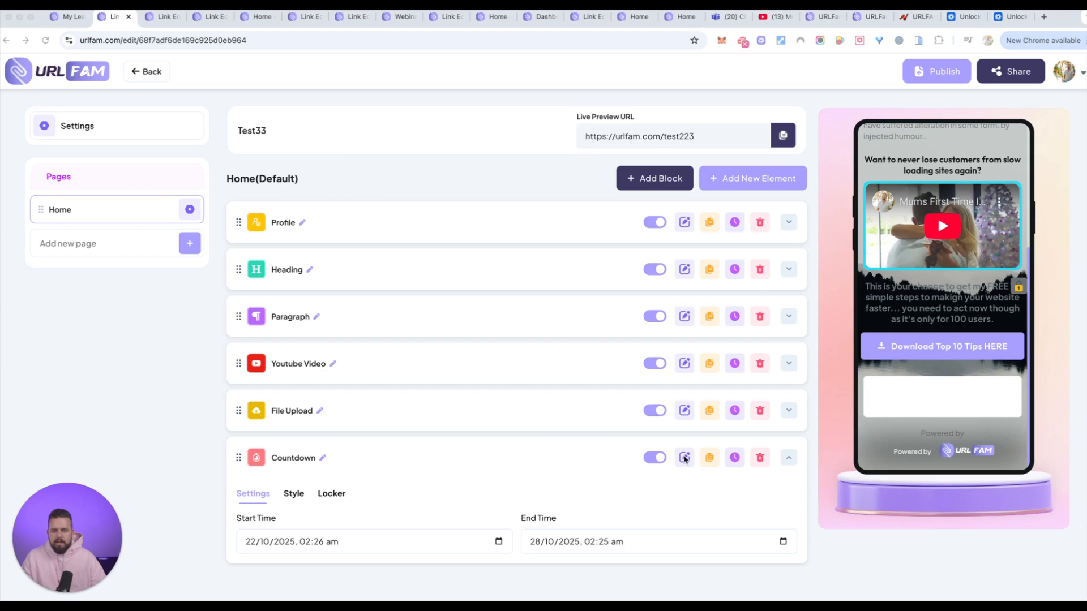
Set the background type in the Countdown element's style settings to Background Transparent.
{"action": "left_click", "coordinate": [293, 494]}
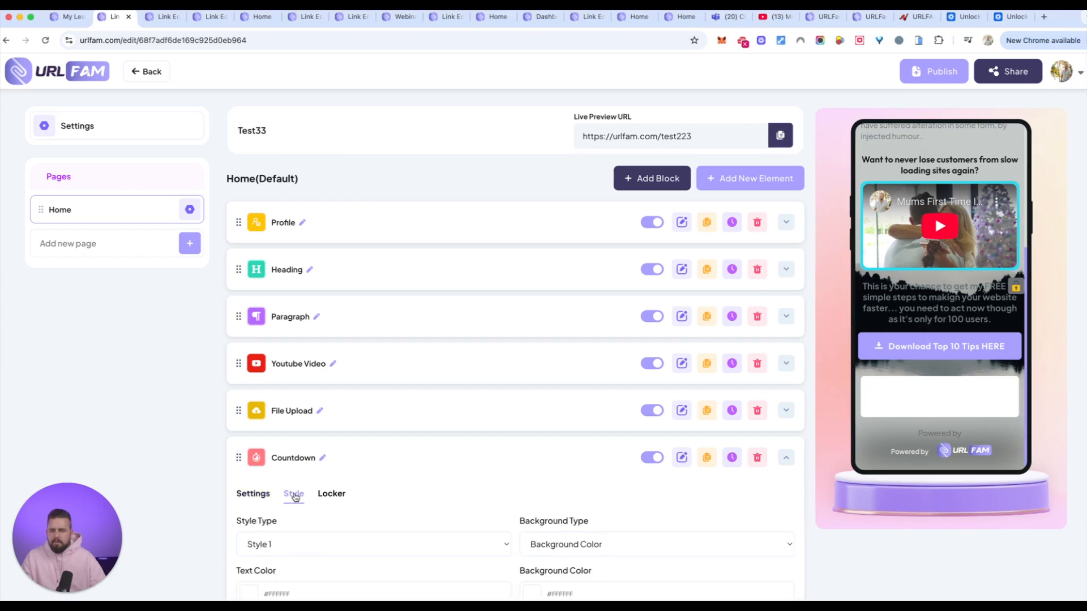
{"action": "scroll", "coordinate": [440, 493], "scroll_direction": "down", "scroll_amount": 3}
{"action": "left_click", "coordinate": [628, 429]}
{"action": "left_click", "coordinate": [623, 441]}
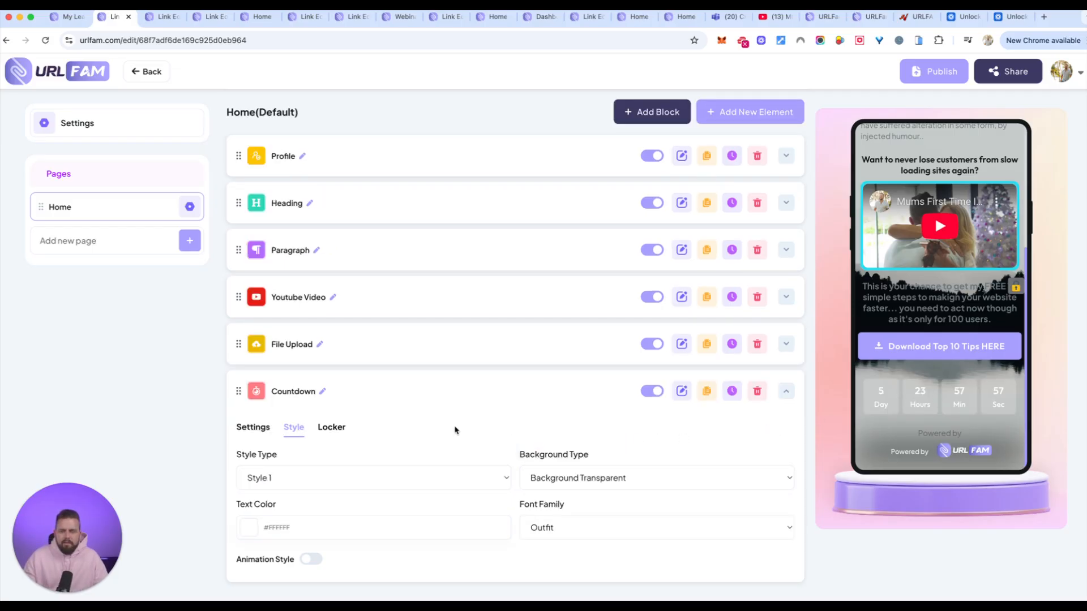
Try yellow and blue for the Countdown's text colour and settle on purple (#9300FF).
{"action": "left_click", "coordinate": [249, 528]}
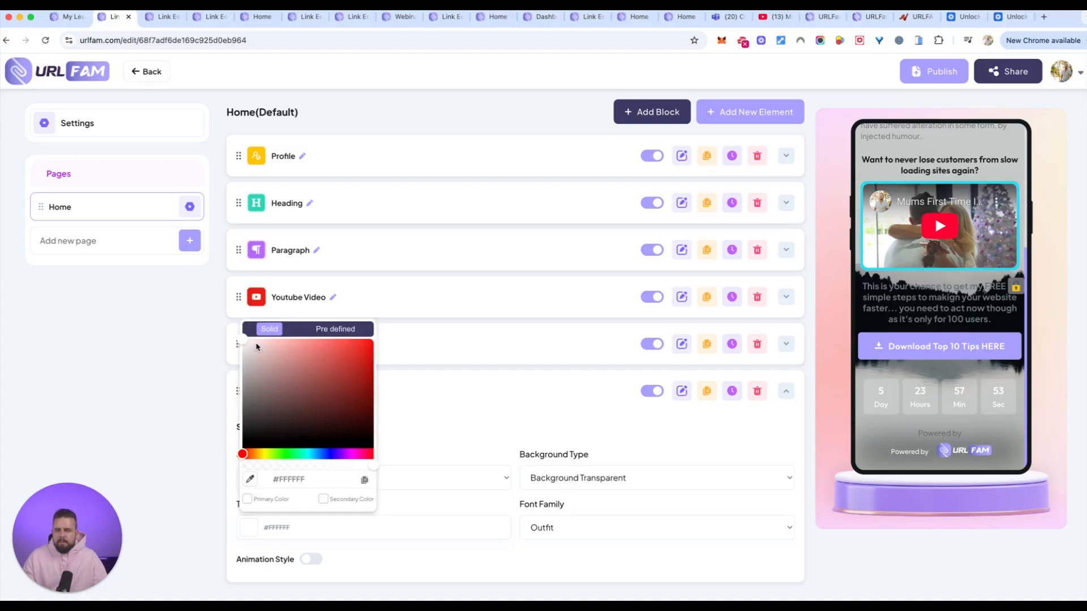
{"action": "left_click", "coordinate": [264, 455]}
{"action": "left_click_drag", "start_coordinate": [317, 362], "coordinate": [415, 337]}
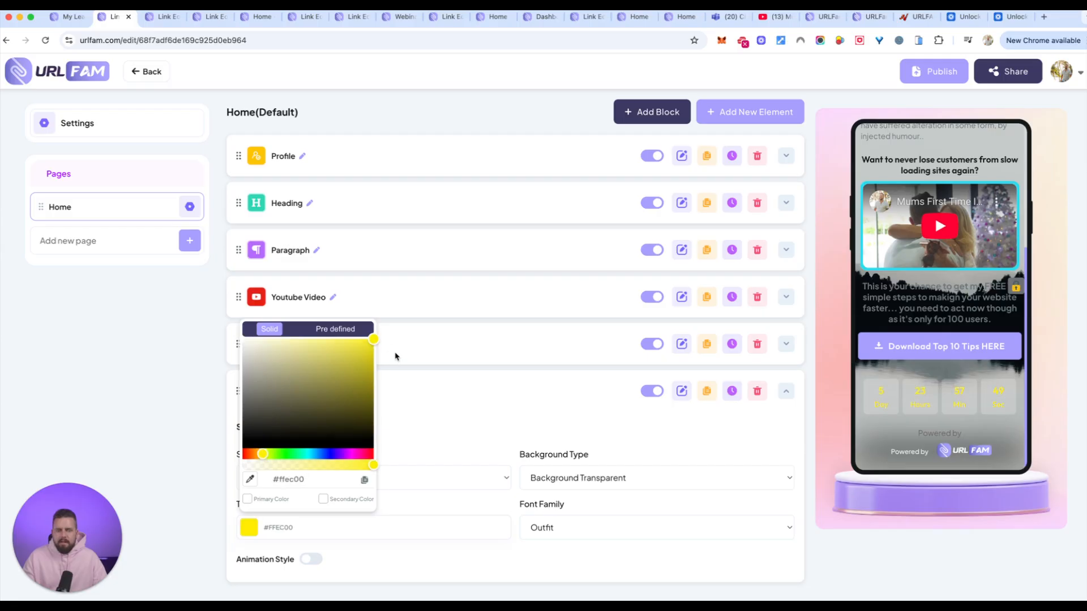
{"action": "left_click_drag", "start_coordinate": [286, 457], "coordinate": [319, 457]}
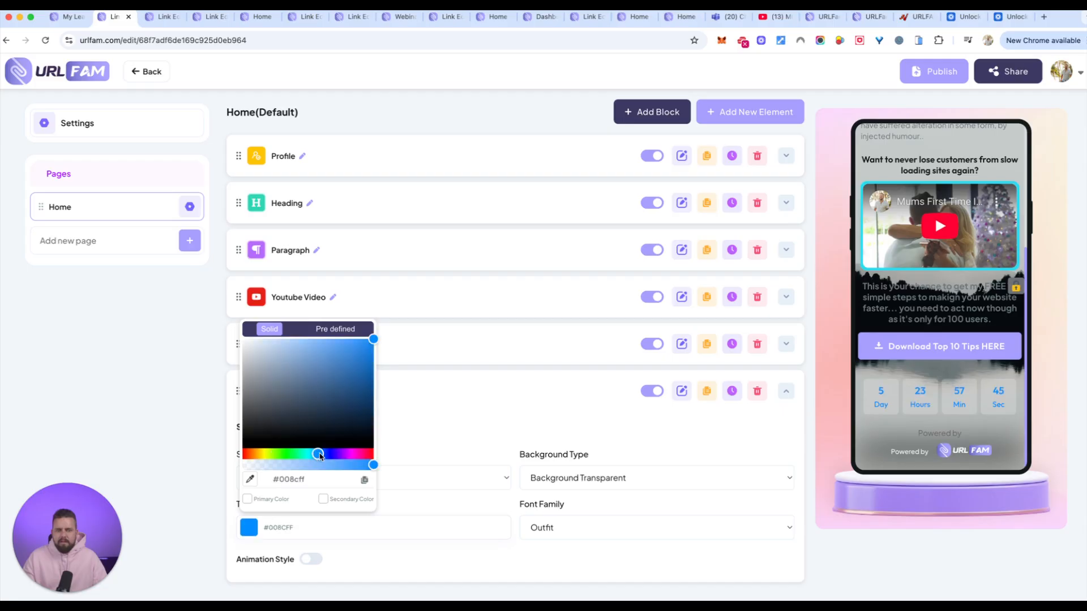
{"action": "left_click", "coordinate": [343, 454]}
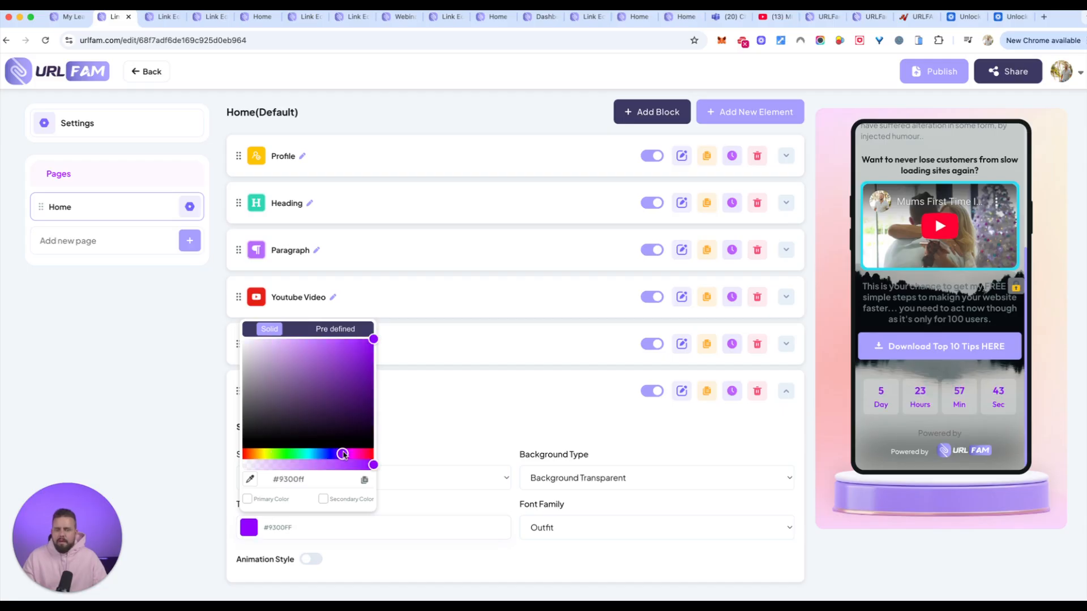
Set the Countdown's text colour to light purple #A89FFF, sampling it with the eyedropper after trying other purple shades.
{"action": "left_click", "coordinate": [345, 454]}
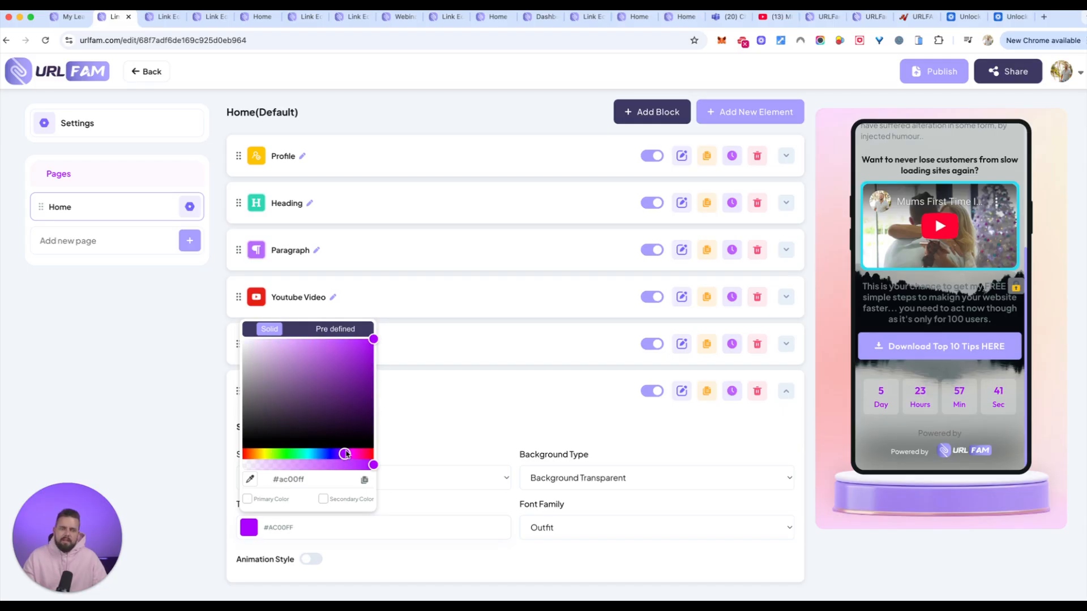
{"action": "left_click", "coordinate": [299, 345]}
{"action": "left_click", "coordinate": [317, 376]}
{"action": "left_click", "coordinate": [333, 353]}
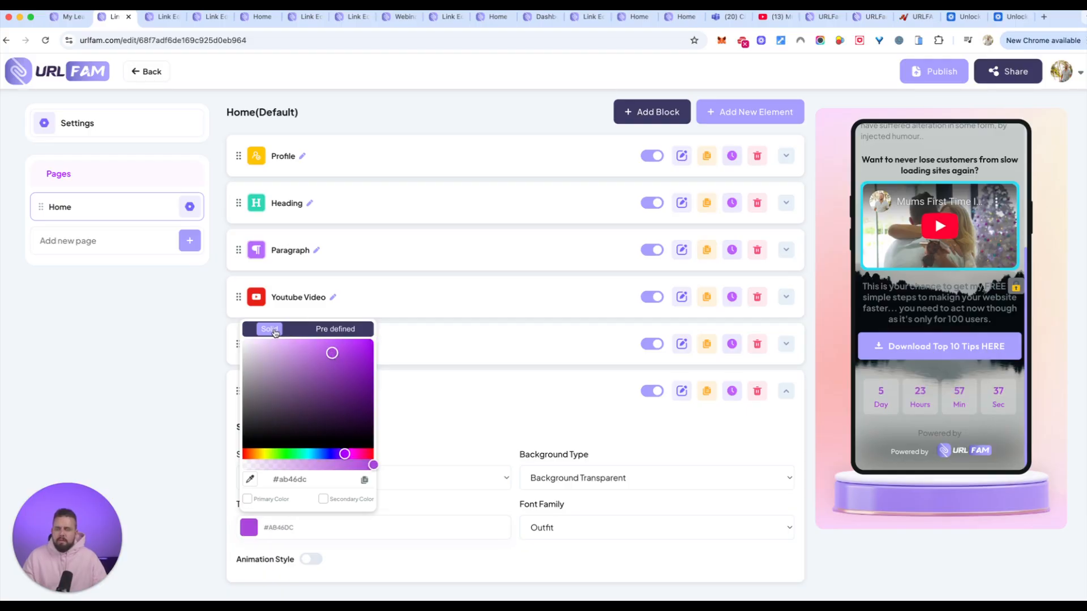
{"action": "left_click", "coordinate": [250, 479]}
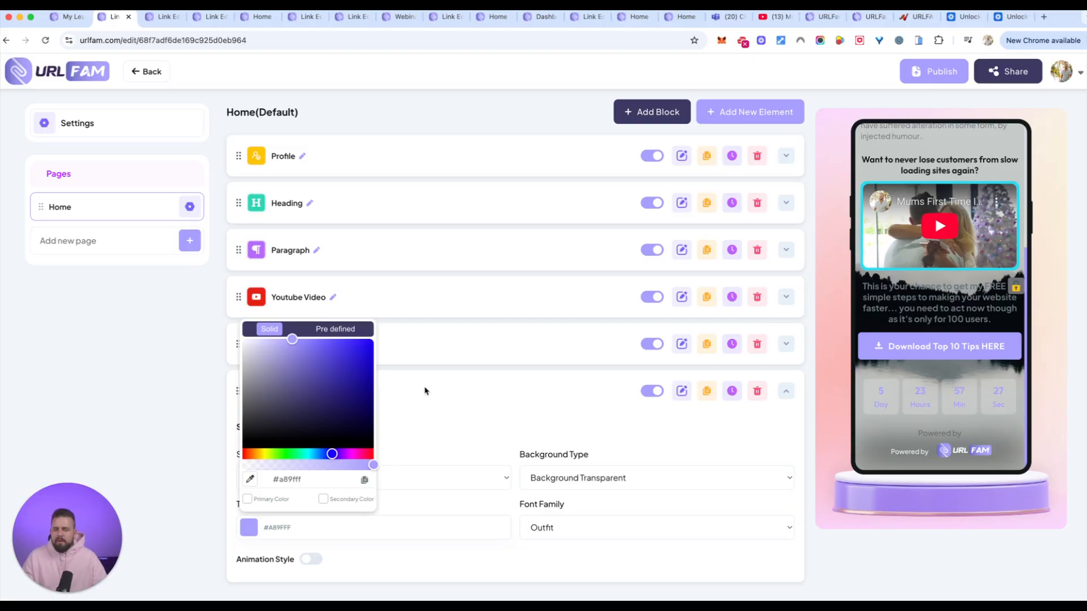
{"action": "left_click", "coordinate": [202, 348]}
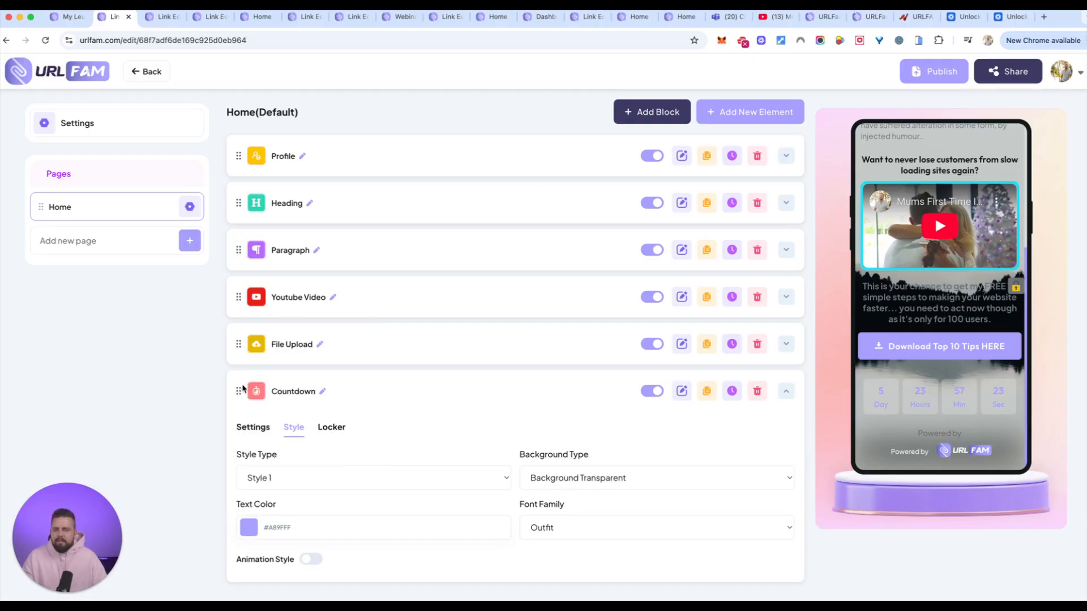
Move the Countdown element above File Upload so it sits directly below the Youtube Video, and review the page preview.
{"action": "left_click_drag", "start_coordinate": [238, 391], "coordinate": [232, 347]}
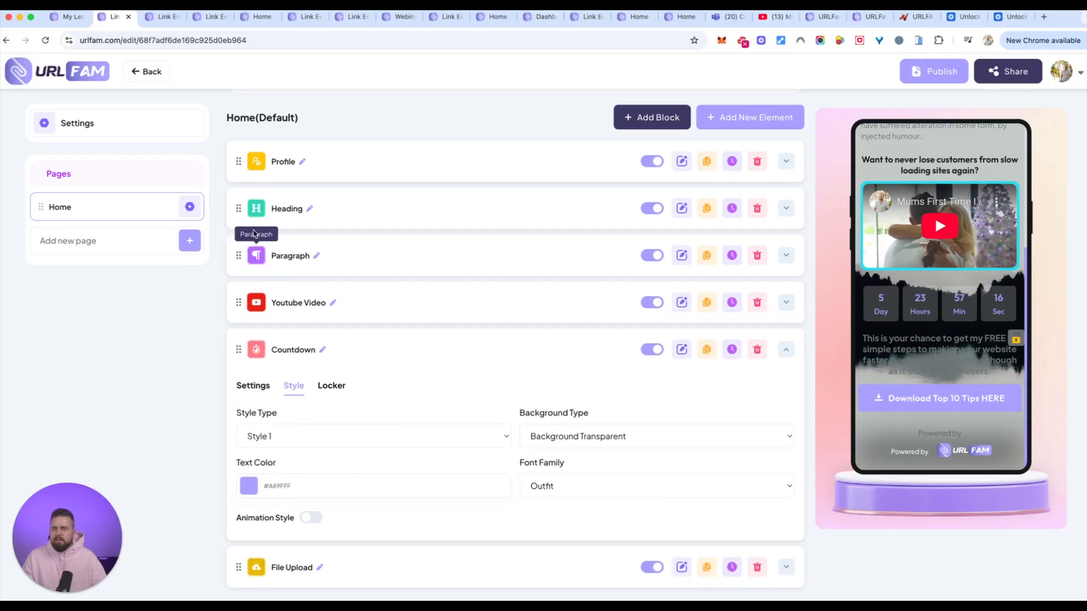
{"action": "left_click_drag", "start_coordinate": [238, 208], "coordinate": [222, 266]}
{"action": "left_click_drag", "start_coordinate": [239, 208], "coordinate": [241, 256]}
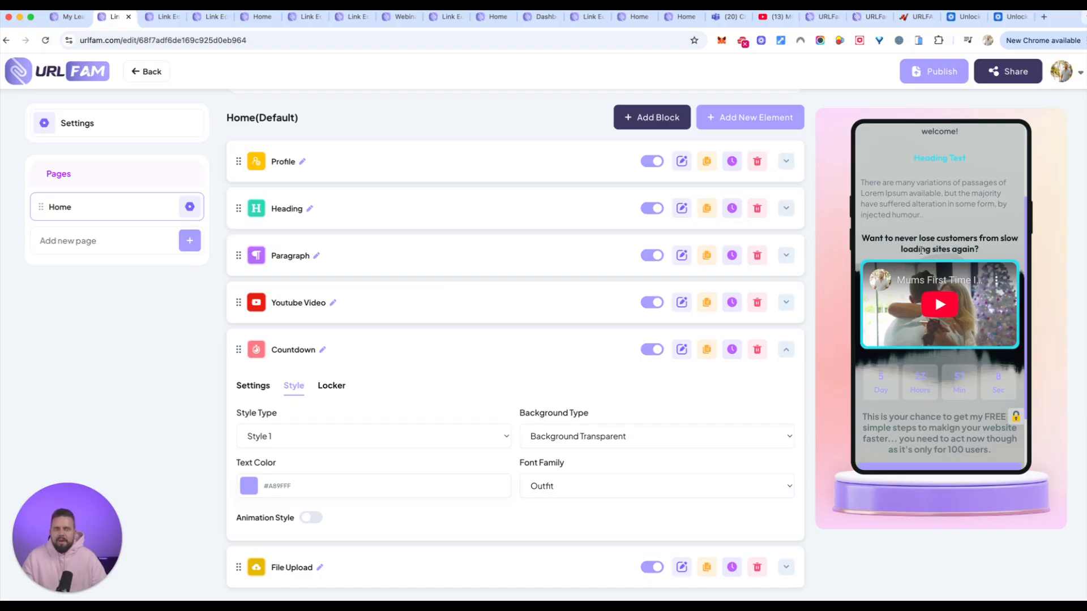
{"action": "scroll", "coordinate": [922, 250], "scroll_direction": "down", "scroll_amount": 3}
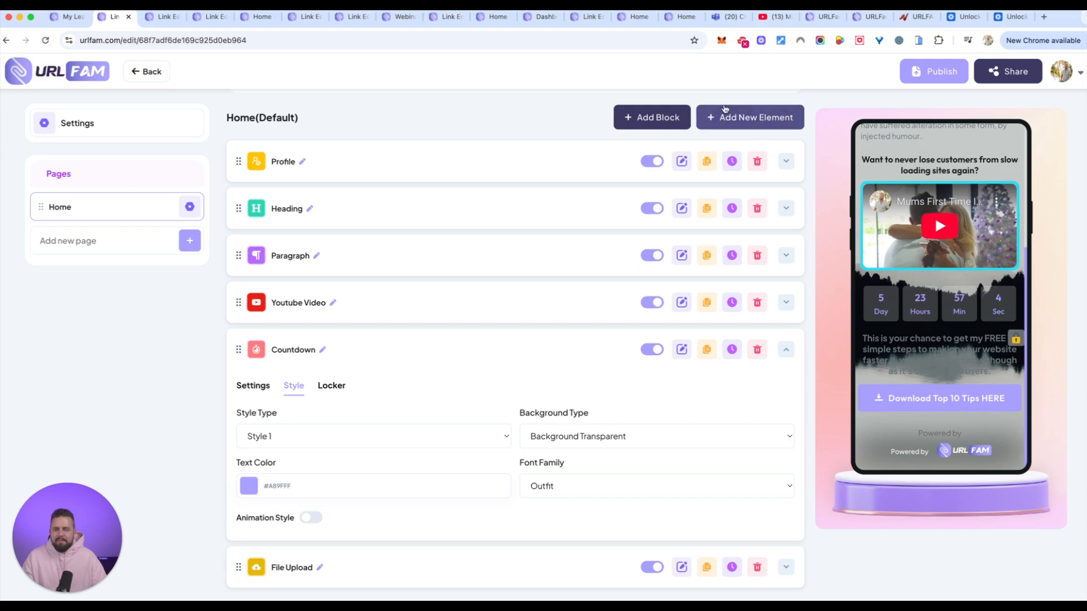
Add an Appointment element to the Home page and bring up its description text for editing.
{"action": "left_click", "coordinate": [756, 117]}
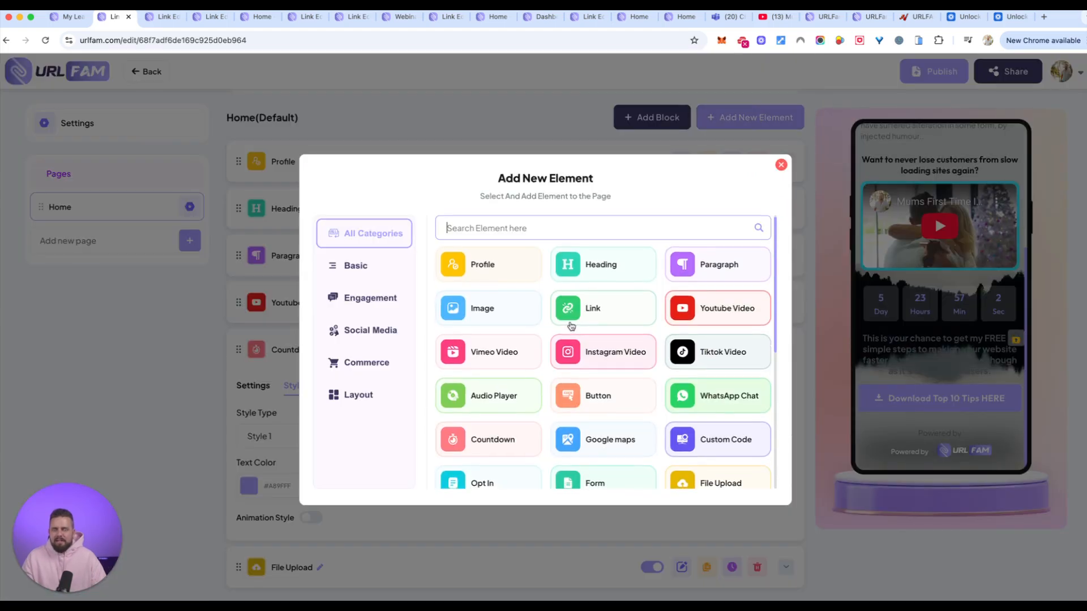
{"action": "scroll", "coordinate": [633, 408], "scroll_direction": "down", "scroll_amount": 5}
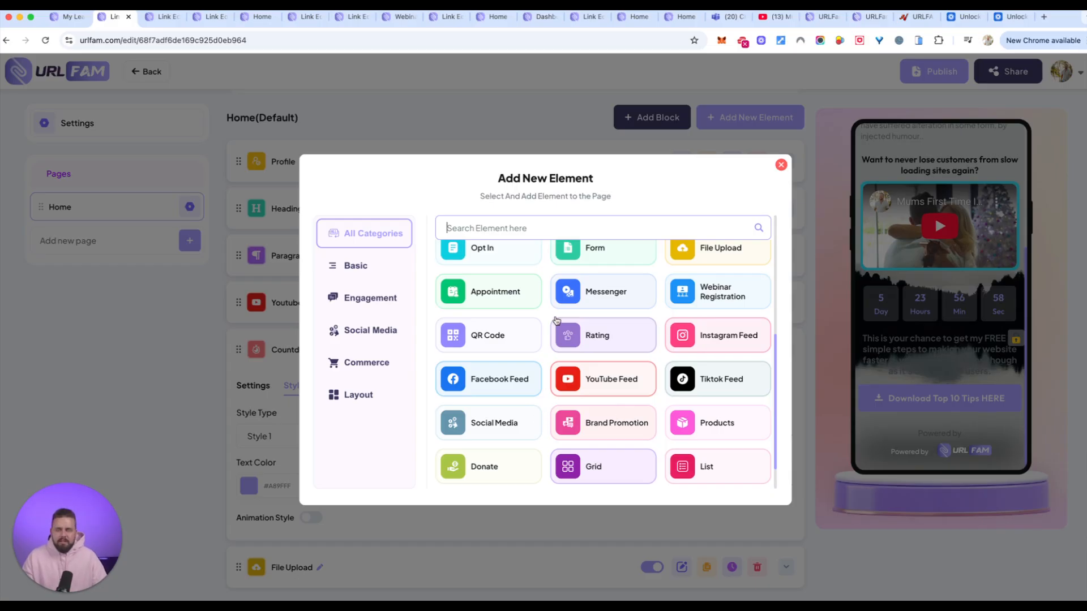
{"action": "left_click", "coordinate": [480, 290]}
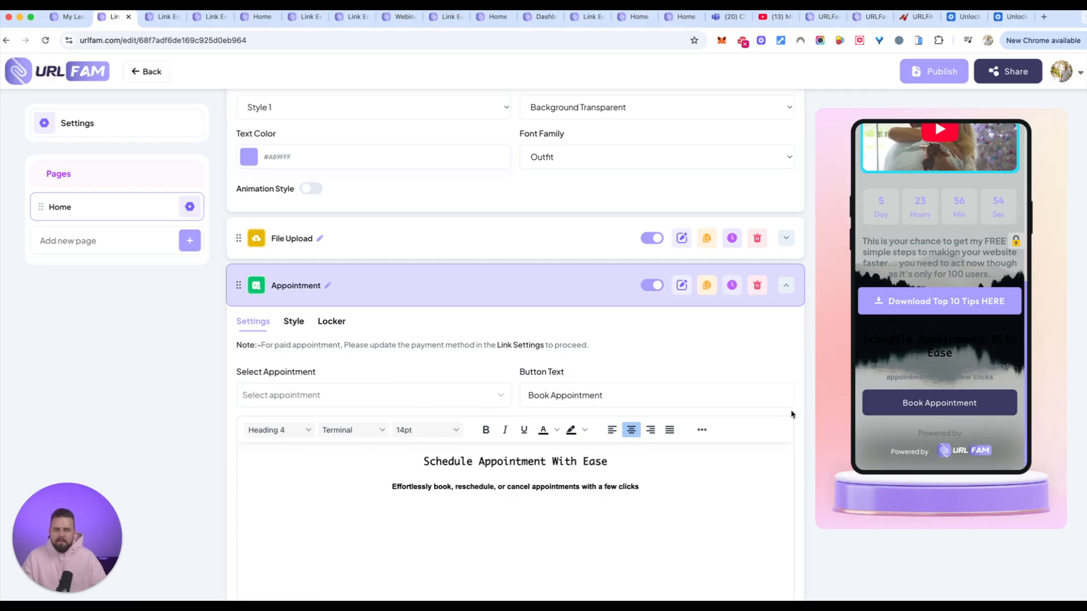
{"action": "left_click", "coordinate": [539, 406]}
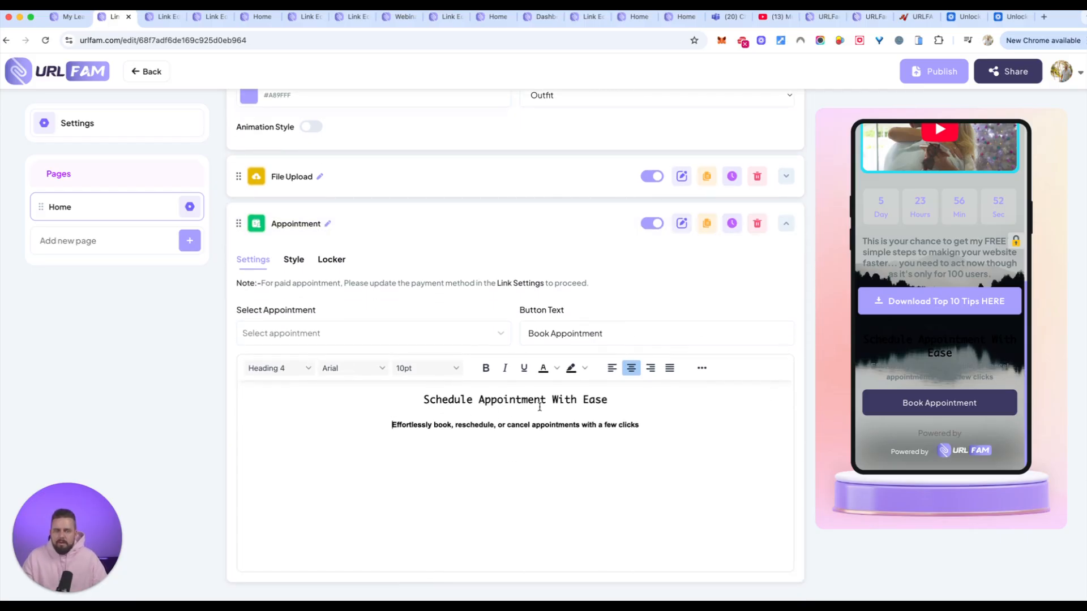
Set the page's background style to Gradient in the appearance settings.
{"action": "scroll", "coordinate": [203, 184], "scroll_direction": "up", "scroll_amount": 6}
{"action": "left_click", "coordinate": [92, 124]}
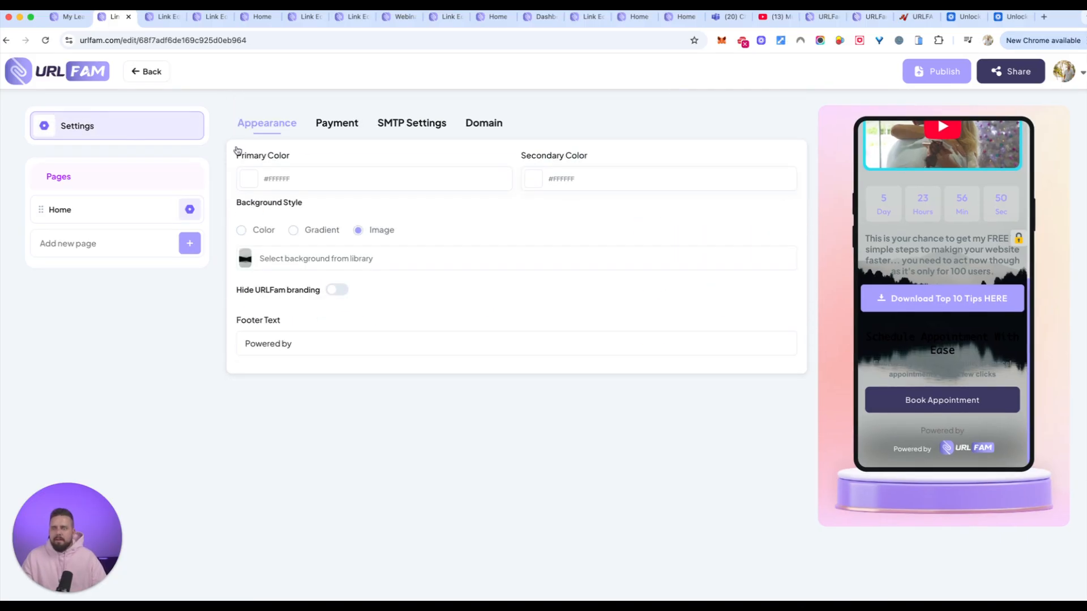
{"action": "left_click", "coordinate": [566, 181]}
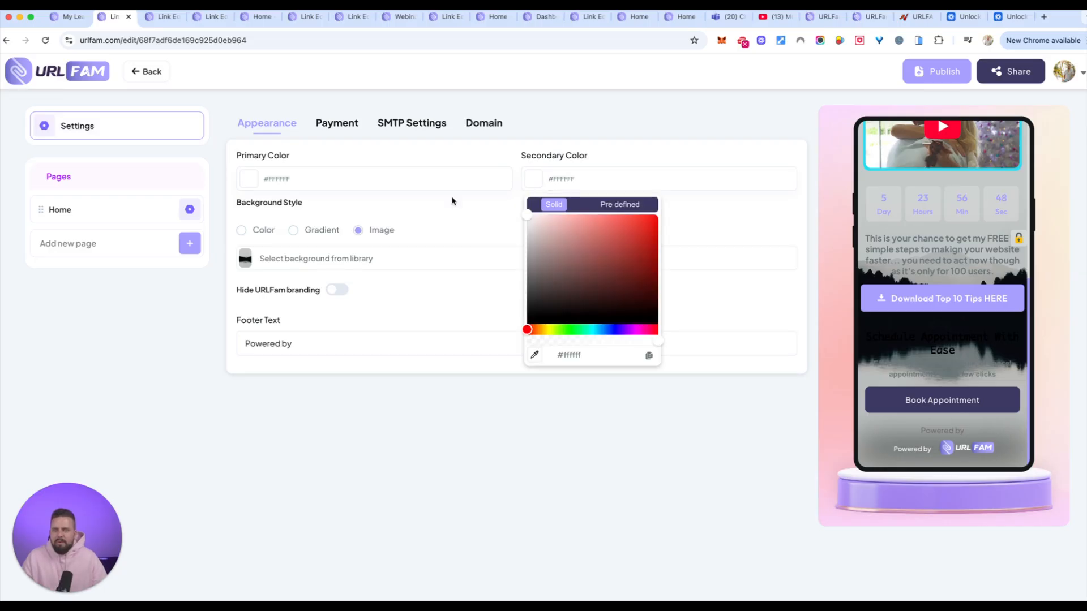
{"action": "left_click", "coordinate": [293, 230]}
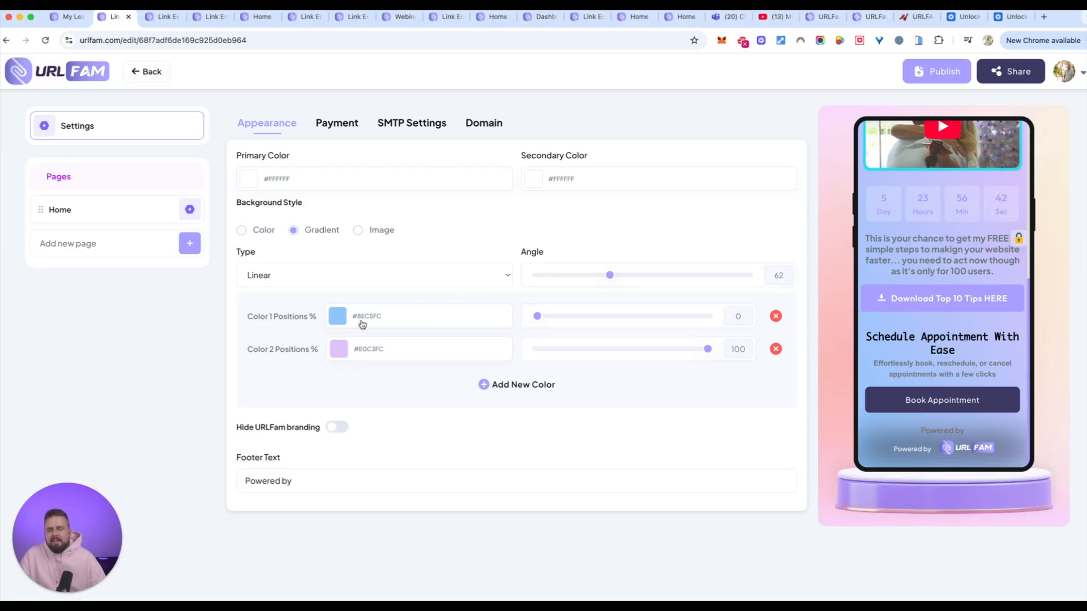
Try the Radial type for the background gradient and return it to Linear.
{"action": "left_click", "coordinate": [458, 277]}
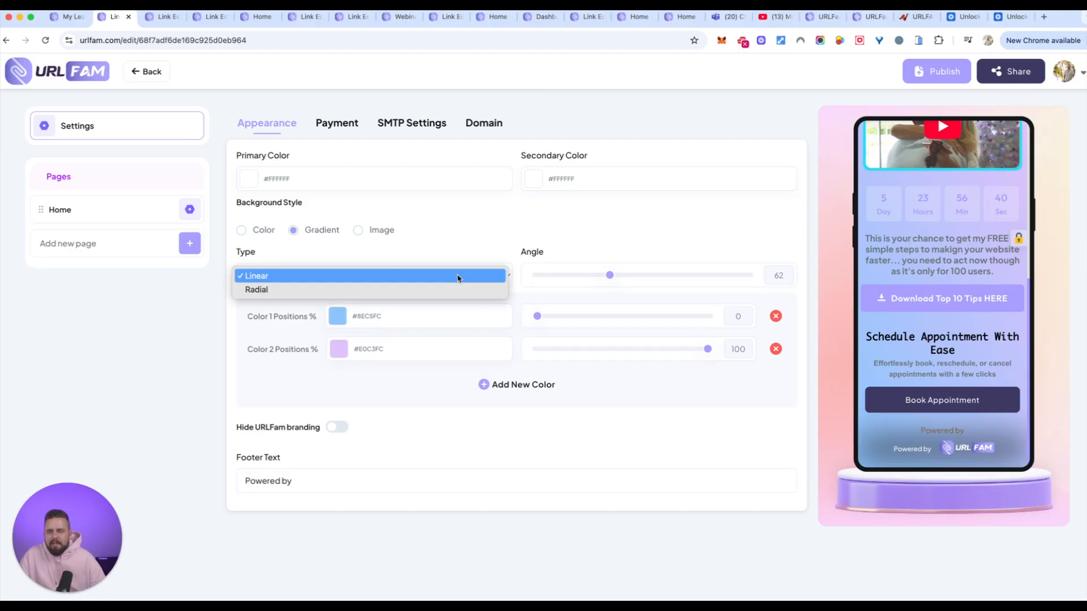
{"action": "left_click", "coordinate": [451, 287]}
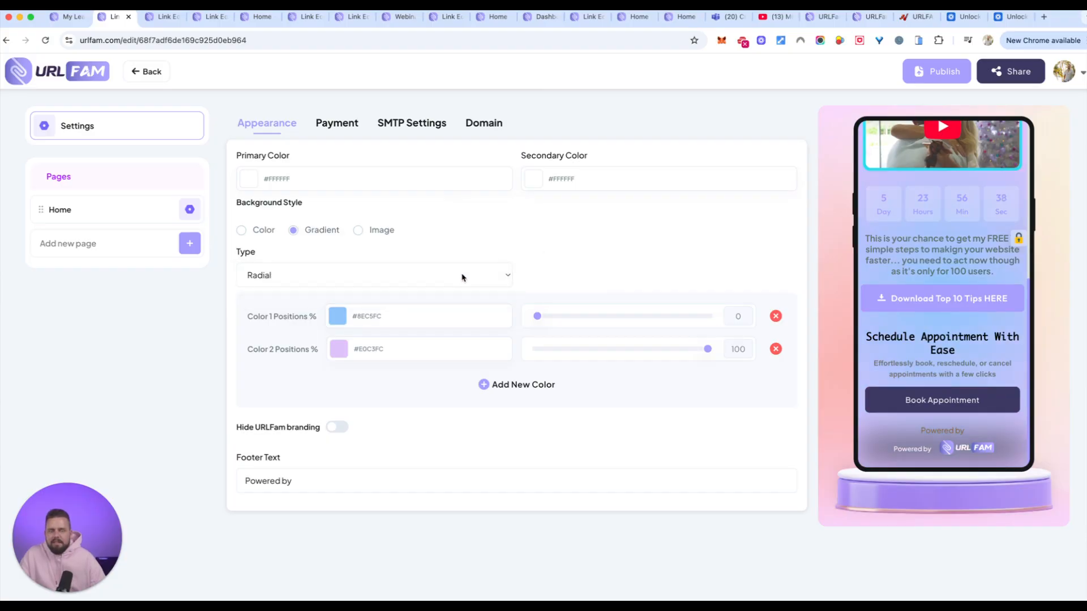
{"action": "left_click", "coordinate": [462, 277]}
{"action": "left_click", "coordinate": [413, 268]}
Try different positions for both gradient colours, settling on 44% for Color 1 and 100% for Color 2.
{"action": "left_click_drag", "start_coordinate": [537, 316], "coordinate": [656, 317]}
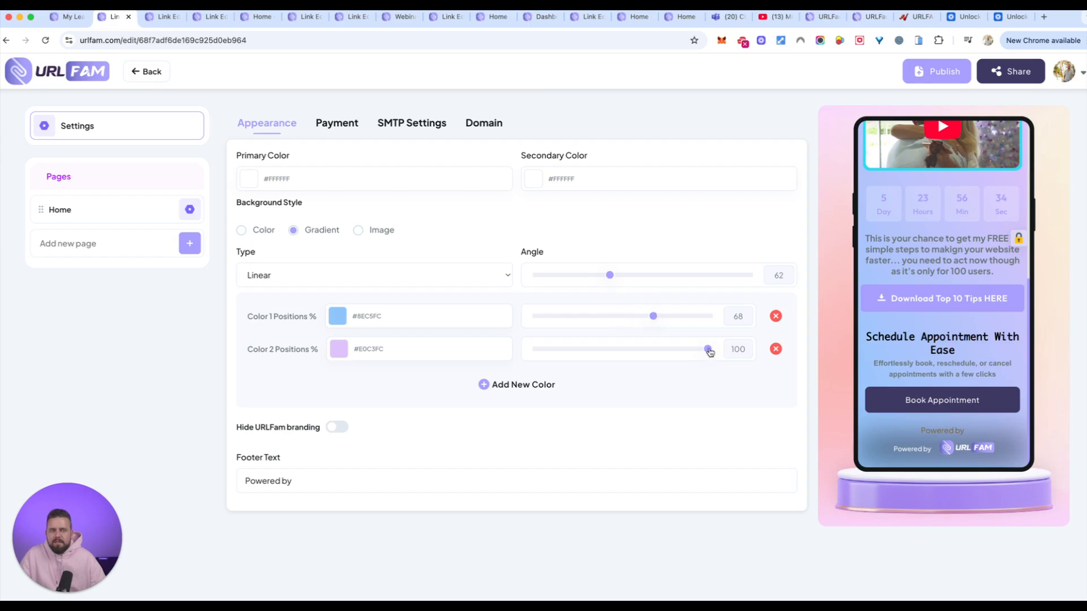
{"action": "left_click_drag", "start_coordinate": [709, 350], "coordinate": [601, 362]}
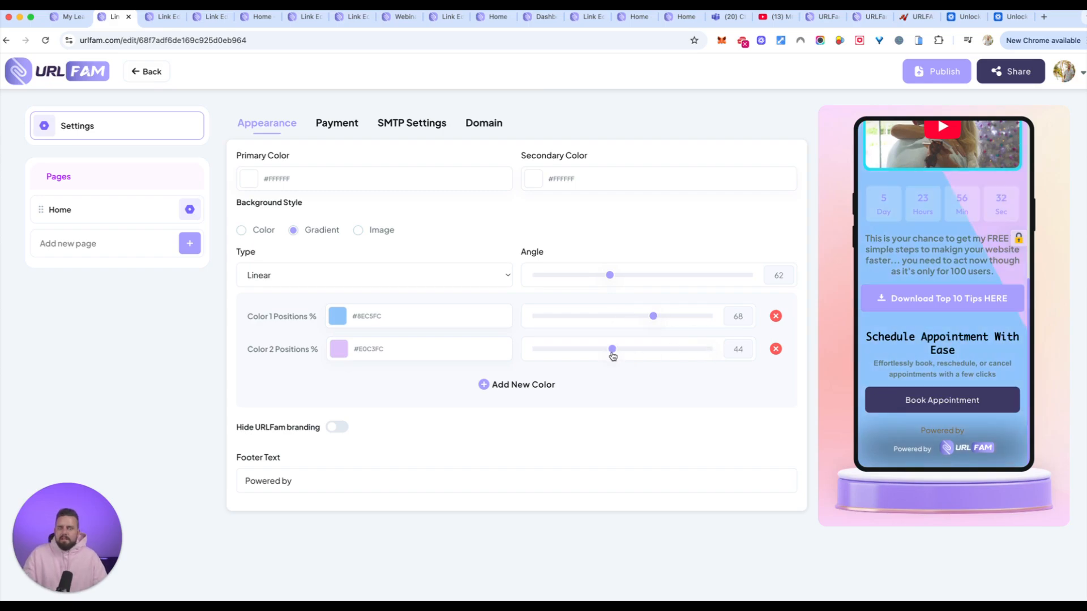
{"action": "left_click_drag", "start_coordinate": [612, 351], "coordinate": [714, 352]}
{"action": "left_click_drag", "start_coordinate": [654, 317], "coordinate": [610, 317]}
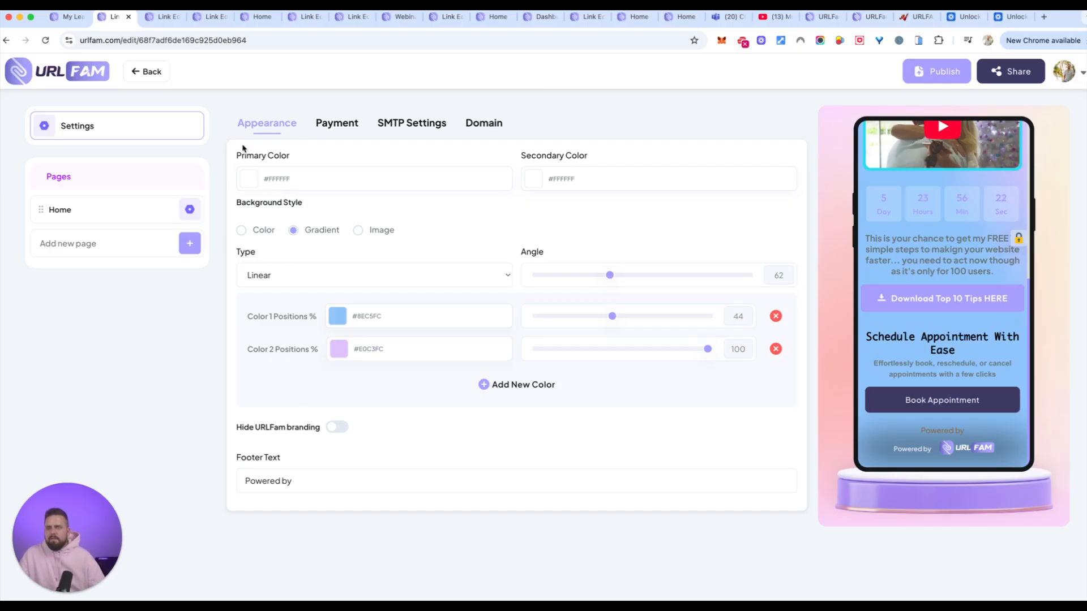
Change the background gradient's Color 1 to the pale grey-blue #E2E8EE.
{"action": "left_click", "coordinate": [338, 316]}
{"action": "left_click", "coordinate": [355, 355]}
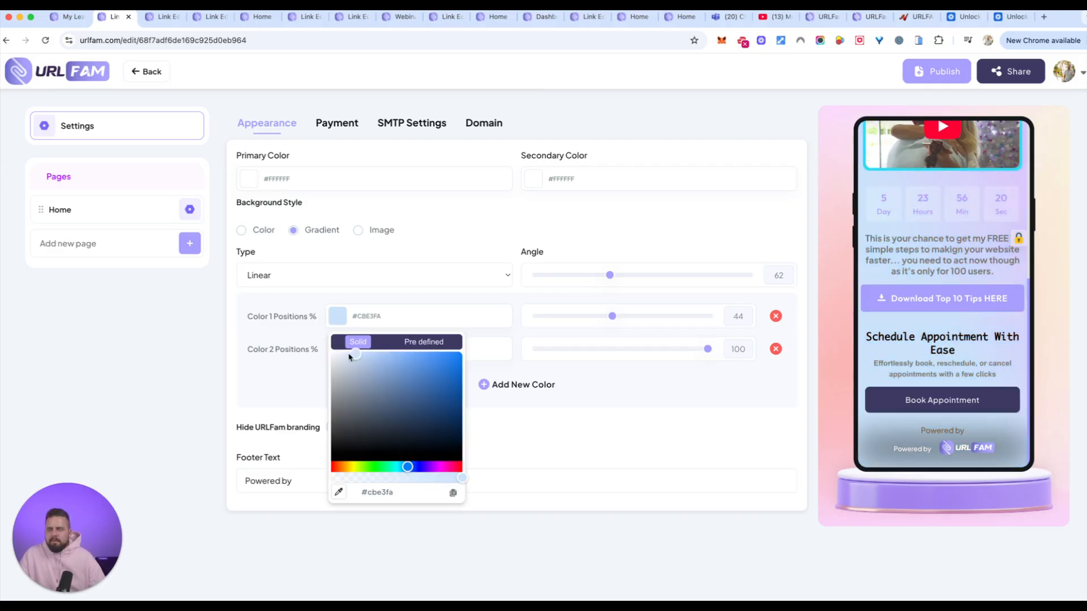
{"action": "left_click_drag", "start_coordinate": [350, 360], "coordinate": [338, 362]}
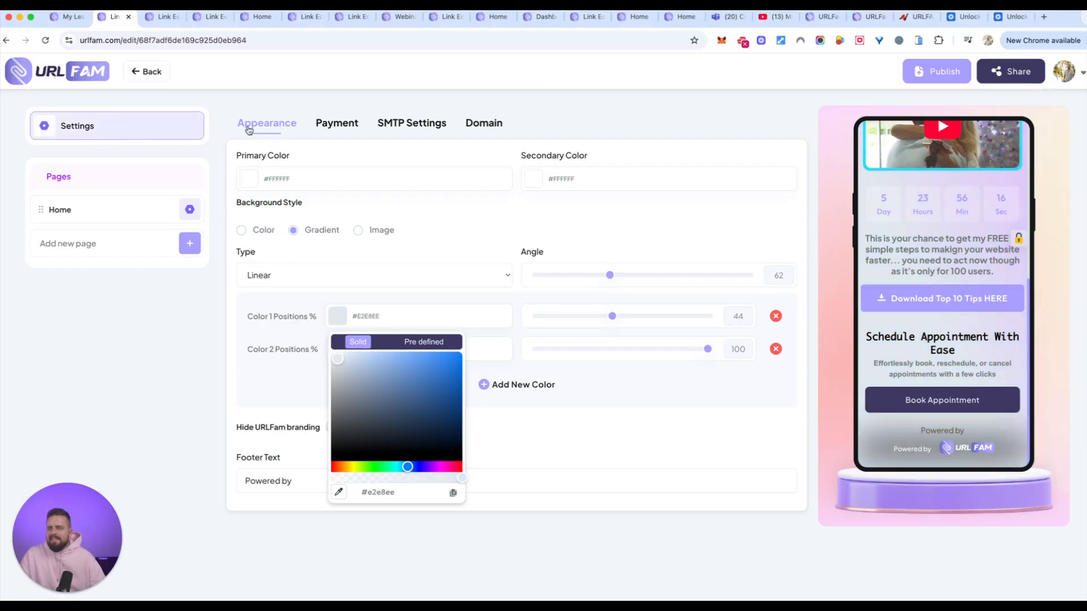
Return to the Home page, search the elements for "webin" and add a Webinar Registration element.
{"action": "left_click", "coordinate": [59, 209]}
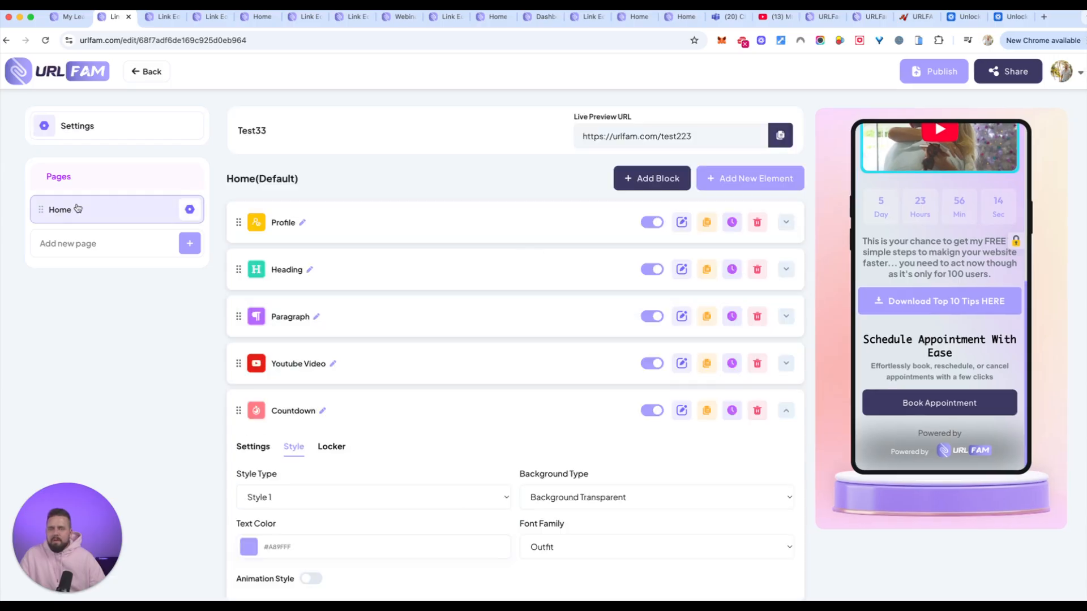
{"action": "left_click", "coordinate": [763, 177]}
{"action": "scroll", "coordinate": [611, 310], "scroll_direction": "down", "scroll_amount": 4}
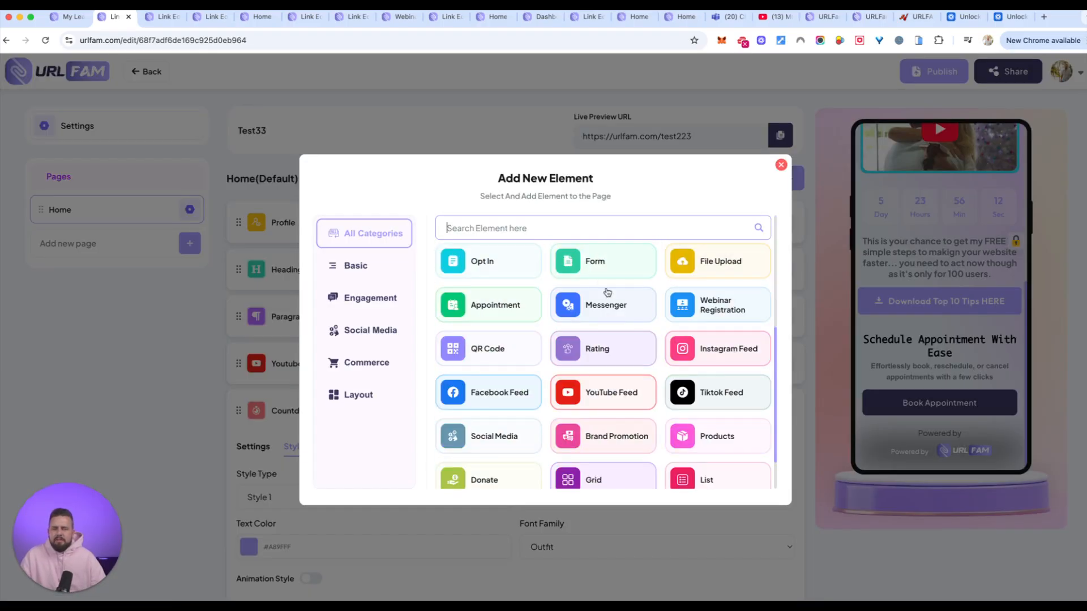
{"action": "type", "text": "webin"}
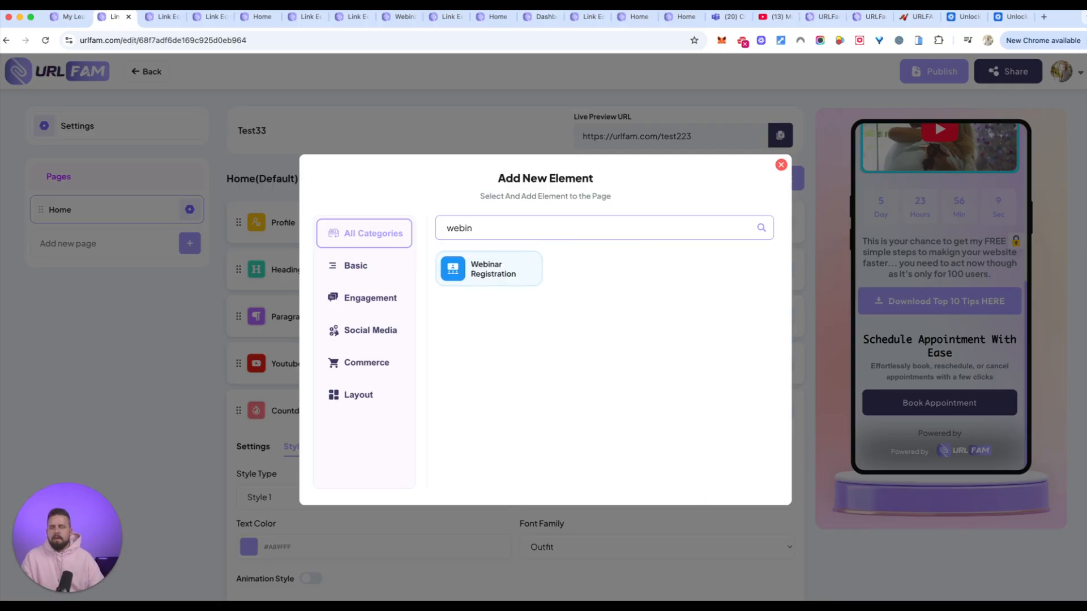
{"action": "left_click", "coordinate": [529, 269]}
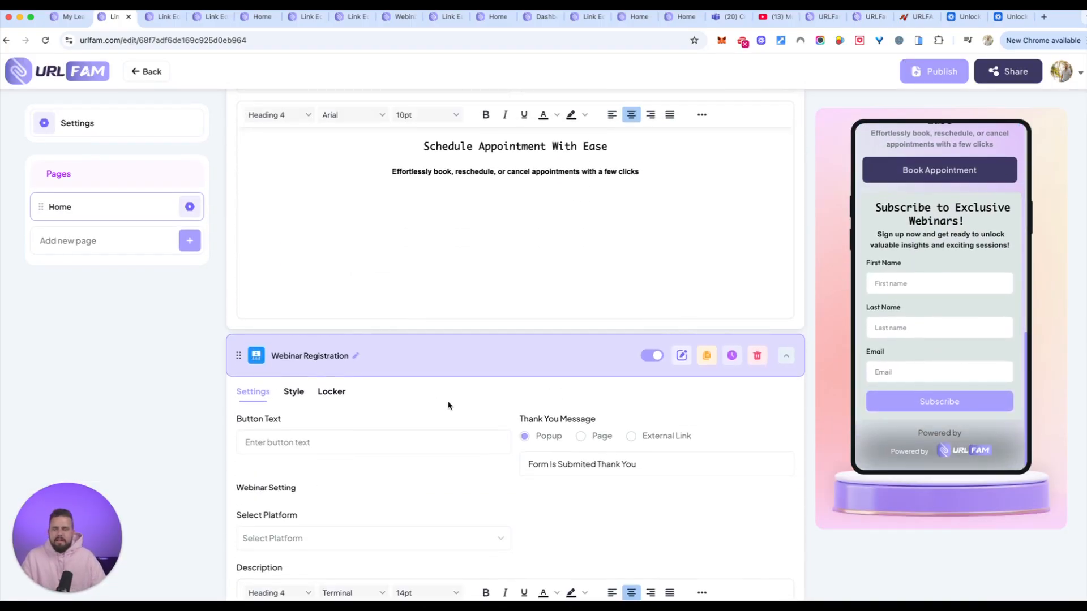
Try to select Goto Webinar as the platform in the Webinar Registration element's settings.
{"action": "scroll", "coordinate": [323, 451], "scroll_direction": "down", "scroll_amount": 4}
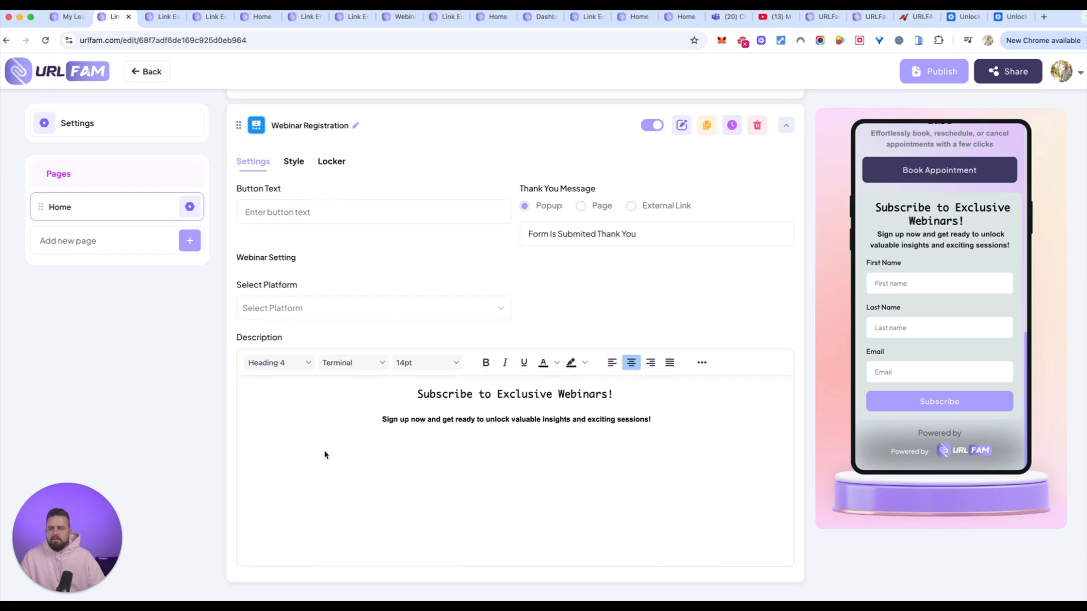
{"action": "left_click", "coordinate": [310, 306]}
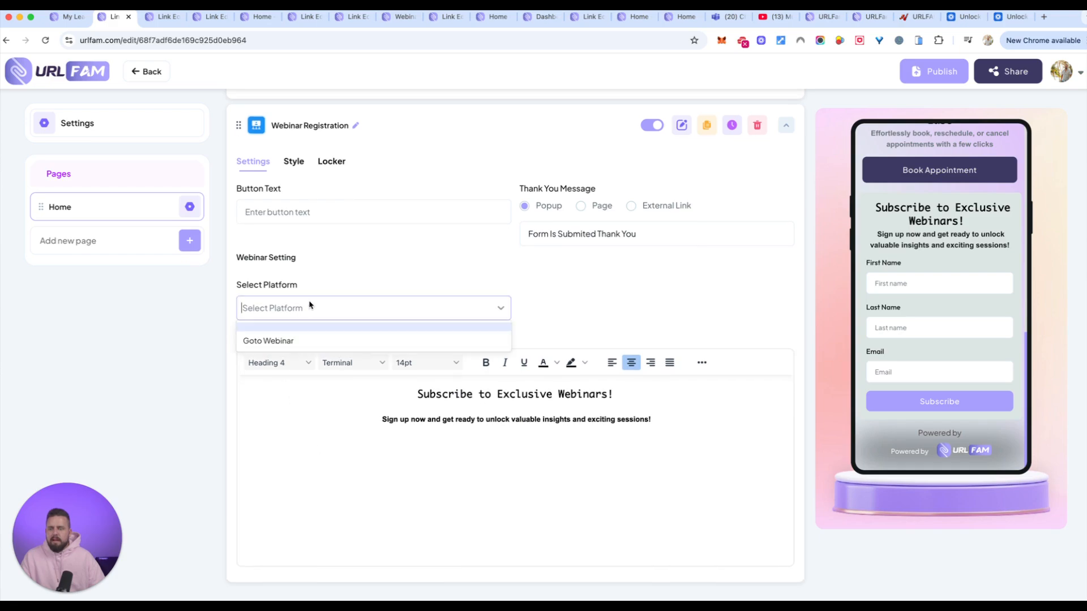
{"action": "left_click", "coordinate": [277, 341]}
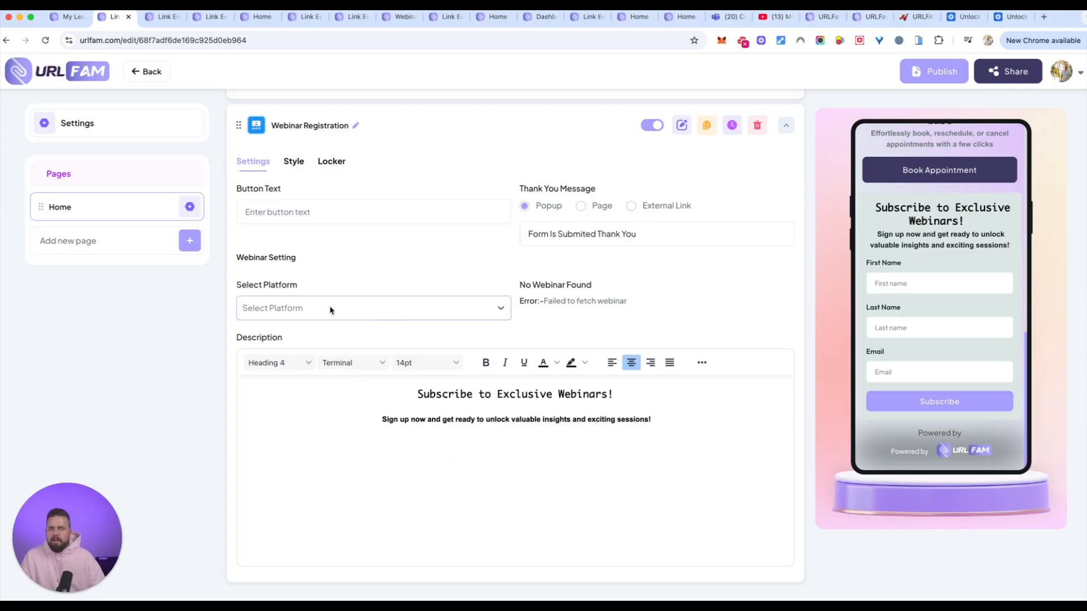
{"action": "left_click", "coordinate": [502, 308]}
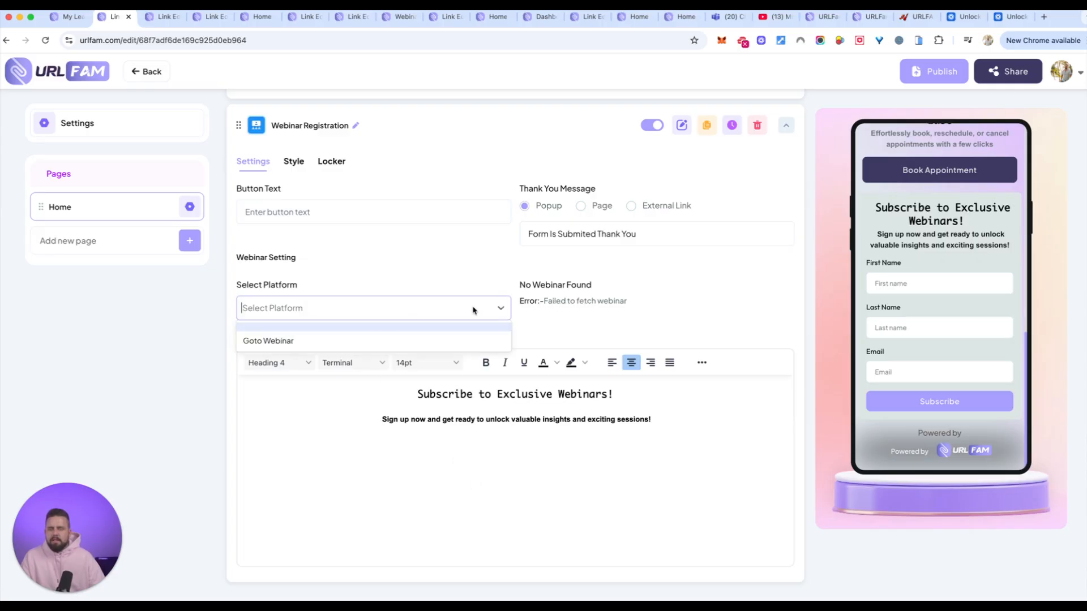
{"action": "left_click", "coordinate": [405, 344]}
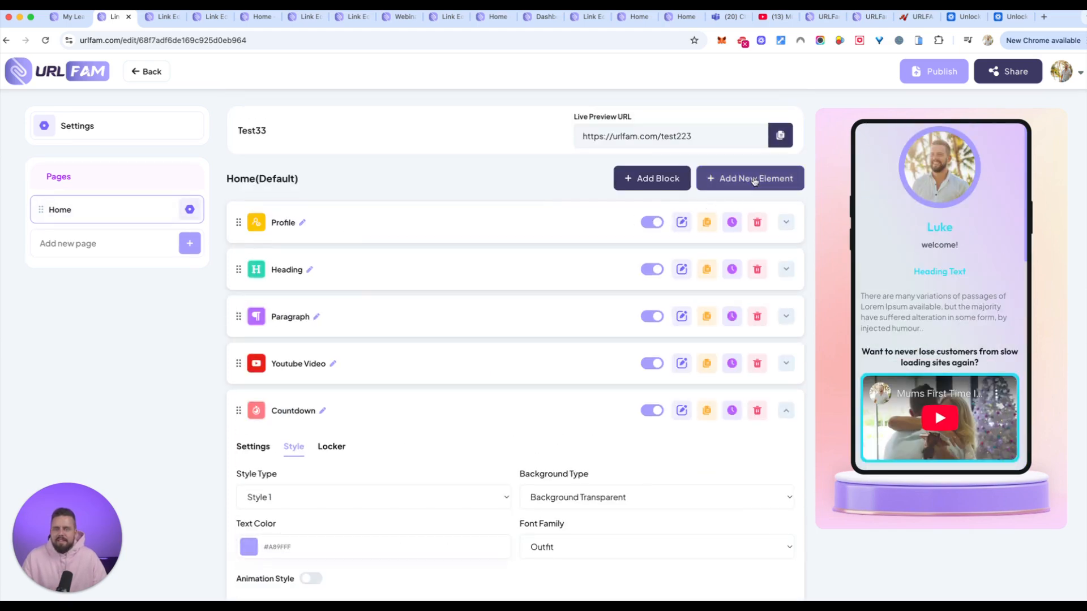
Clear the "webin" element search, browse all element types and add a WhatsApp Chat element to the Home page.
{"action": "left_click", "coordinate": [759, 177]}
{"action": "type", "text": "webin"}
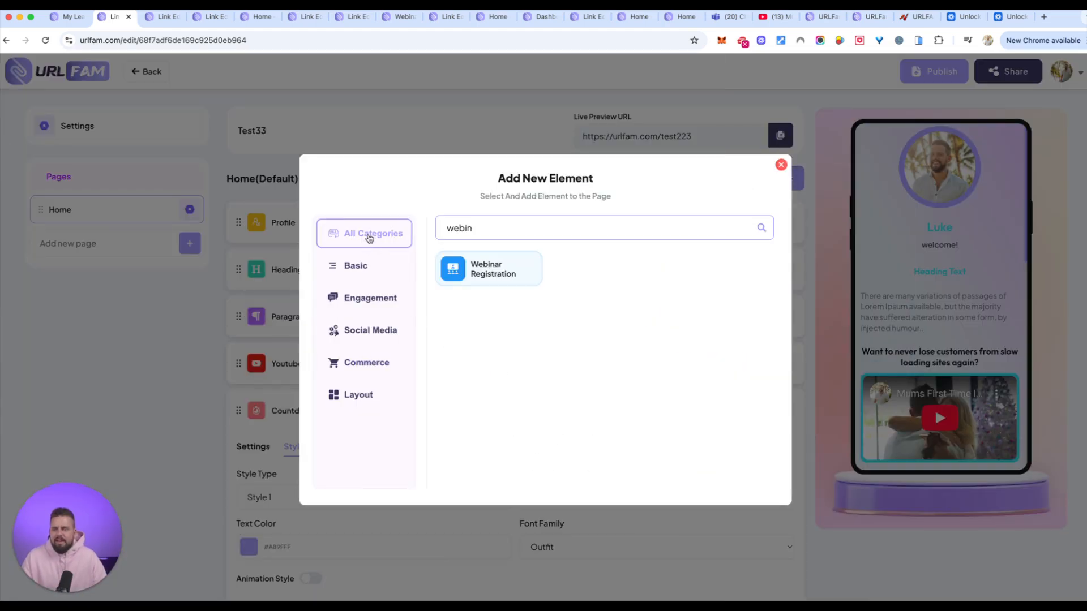
{"action": "key", "text": "super+a"}
{"action": "key", "text": "BackSpace"}
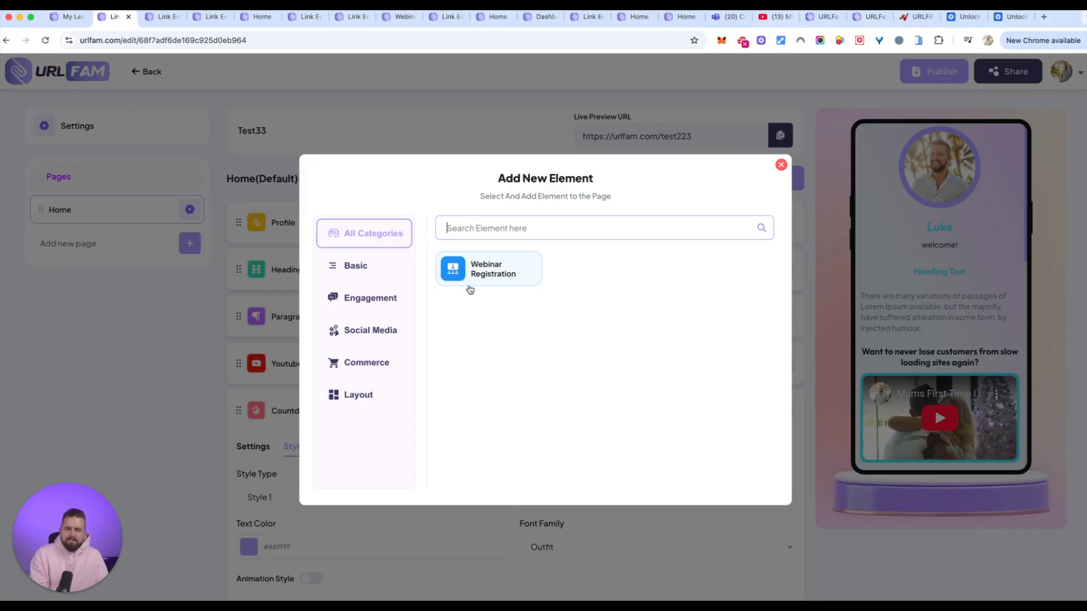
{"action": "scroll", "coordinate": [648, 406], "scroll_direction": "down", "scroll_amount": 4}
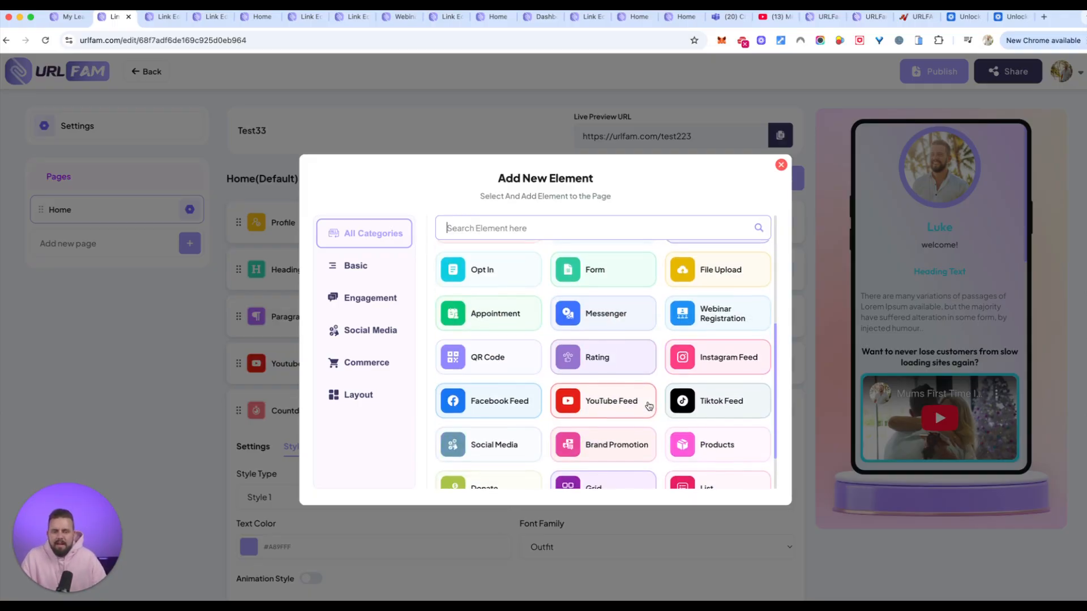
{"action": "scroll", "coordinate": [650, 405], "scroll_direction": "up", "scroll_amount": 3}
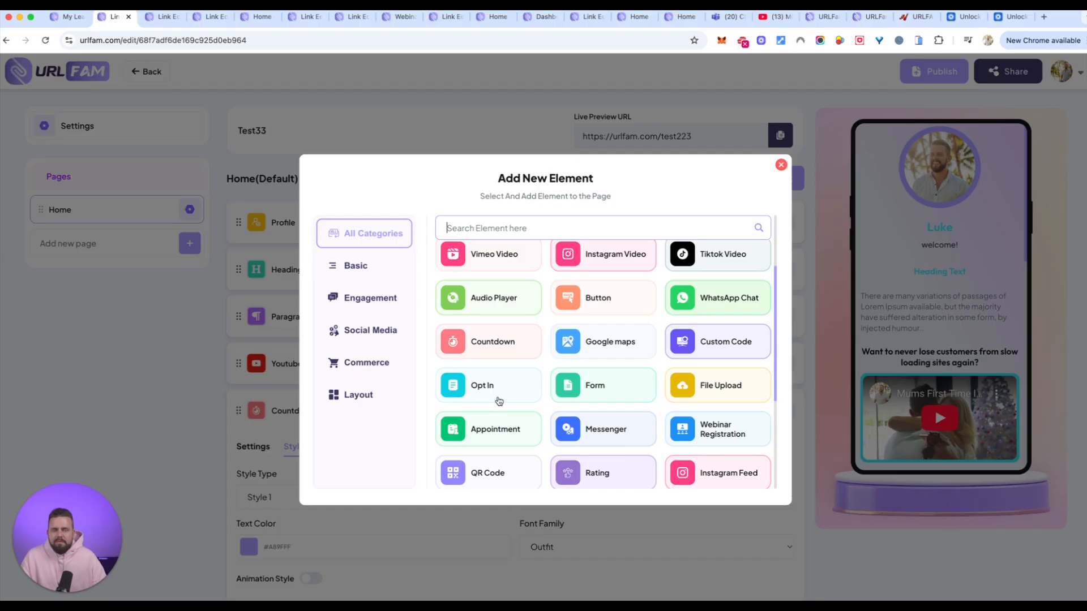
{"action": "left_click", "coordinate": [721, 303]}
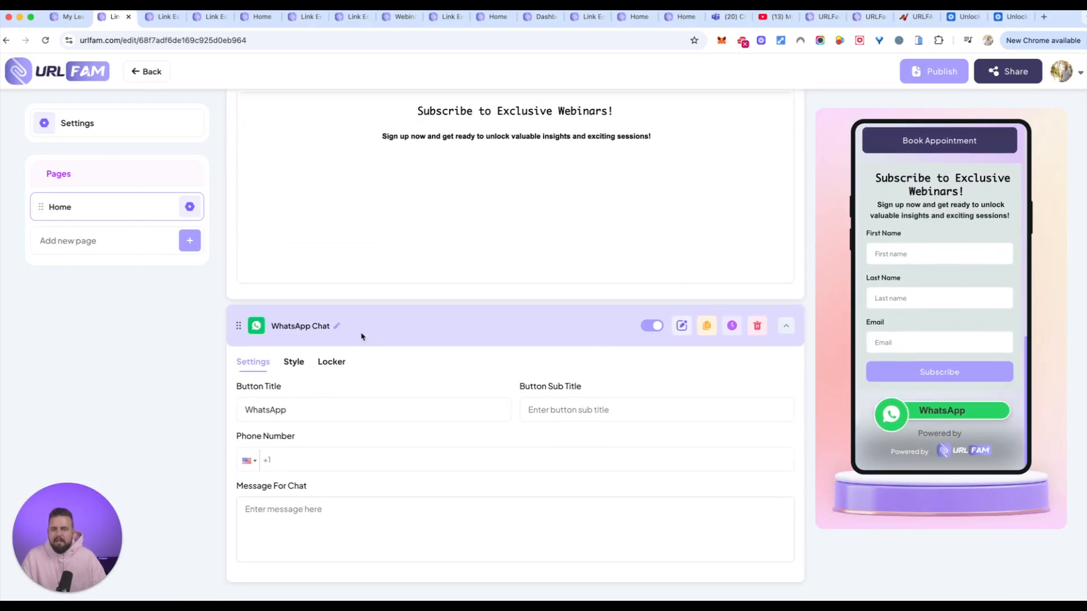
Add a Paragraph element to the Home page.
{"action": "scroll", "coordinate": [691, 311], "scroll_direction": "up", "scroll_amount": 10}
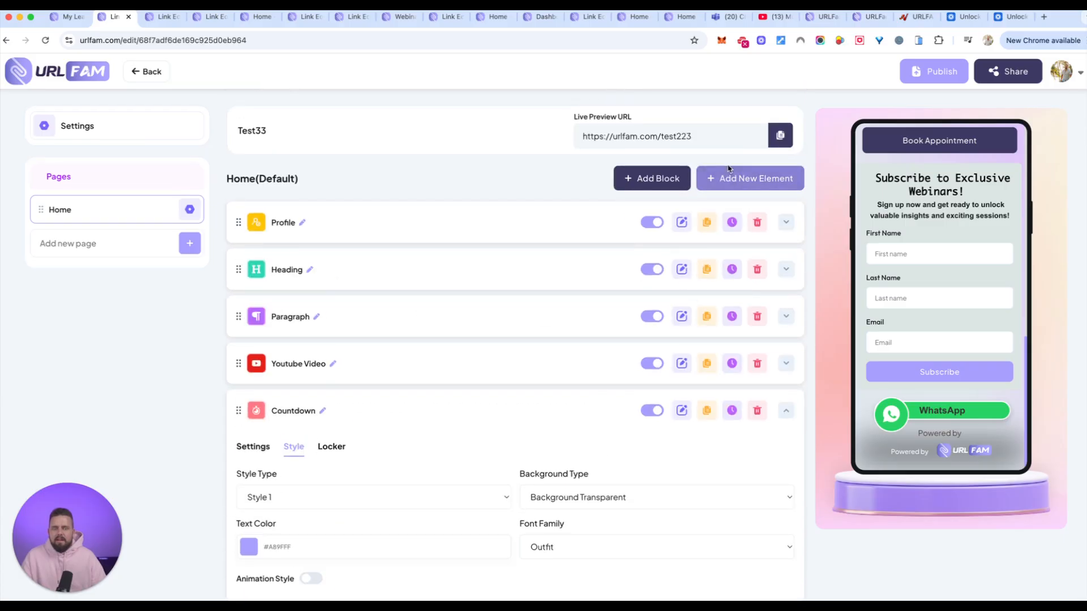
{"action": "left_click", "coordinate": [765, 178]}
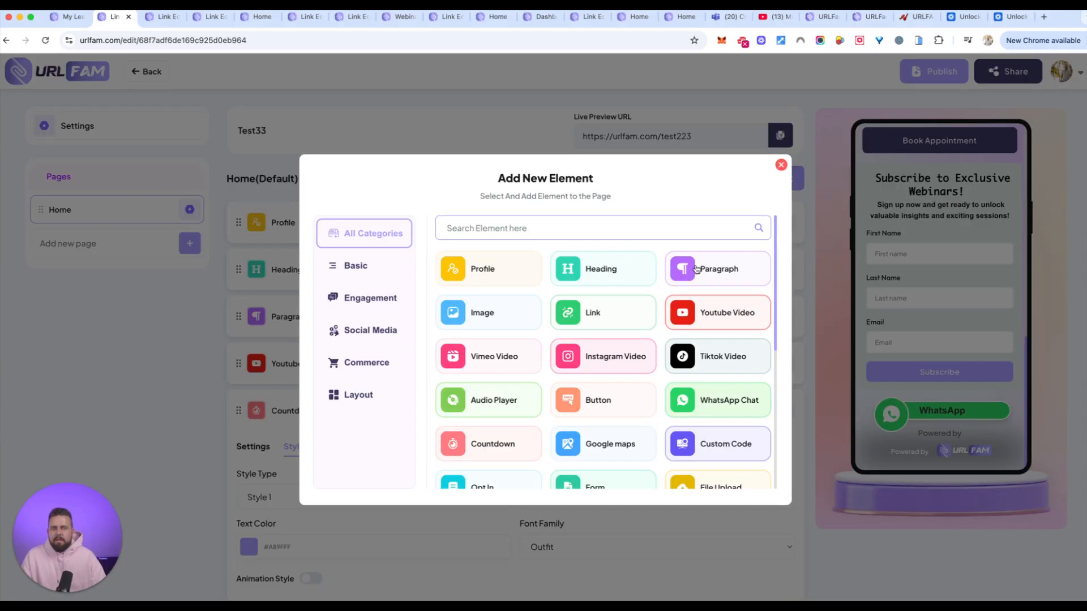
{"action": "left_click", "coordinate": [723, 271]}
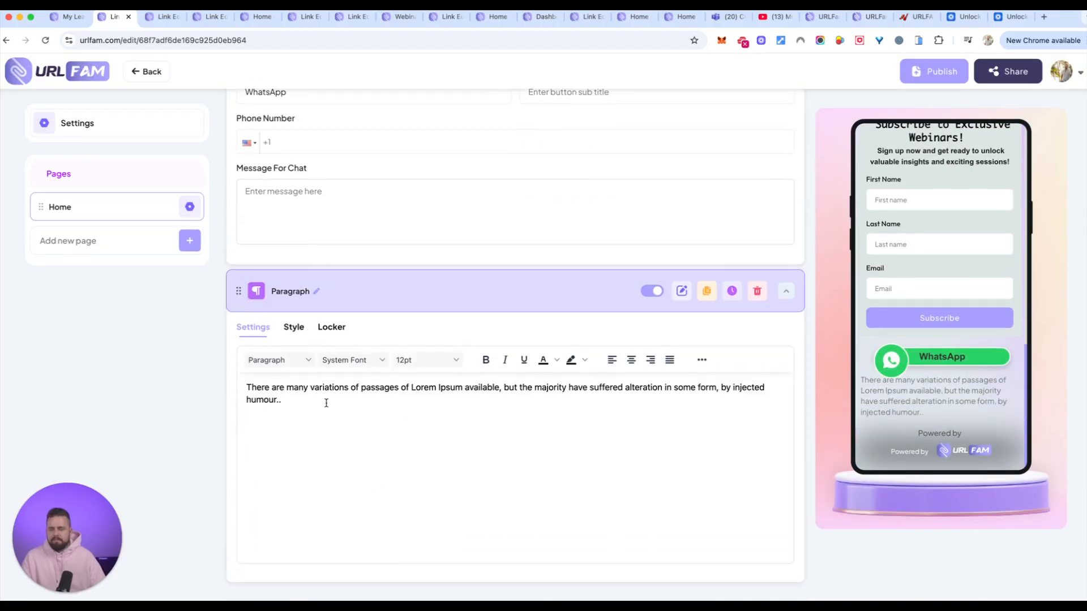
Replace the new paragraph's placeholder text with "Got any questions? make sure to reach out directly to me on WHATSAPP for an INSTANT response RIGHT now.".
{"action": "key", "text": "super+a"}
{"action": "type", "text": "Did y"}
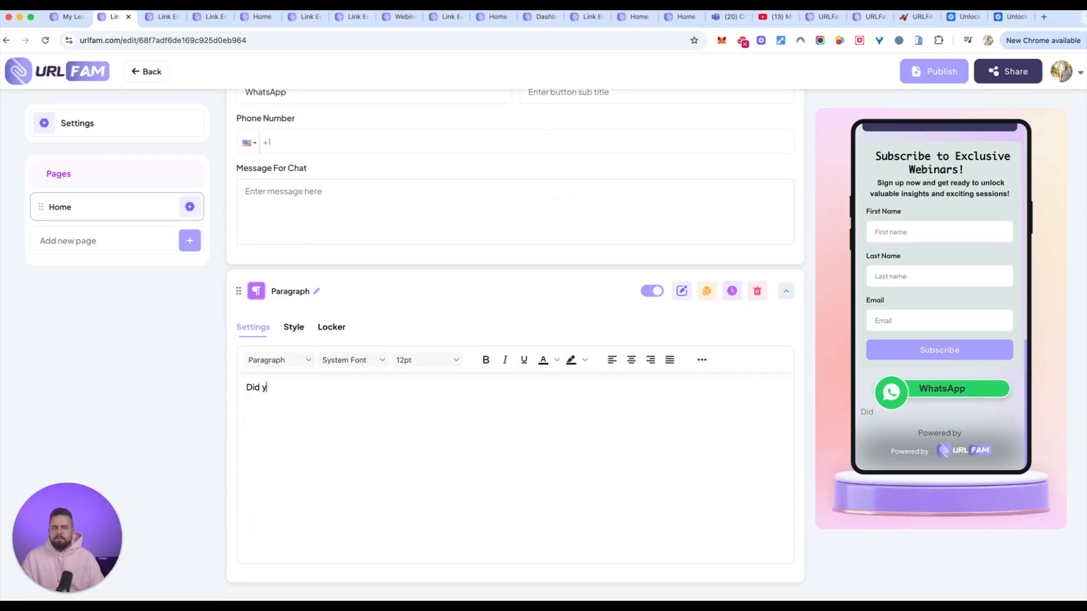
{"action": "key", "text": "BackSpace"}
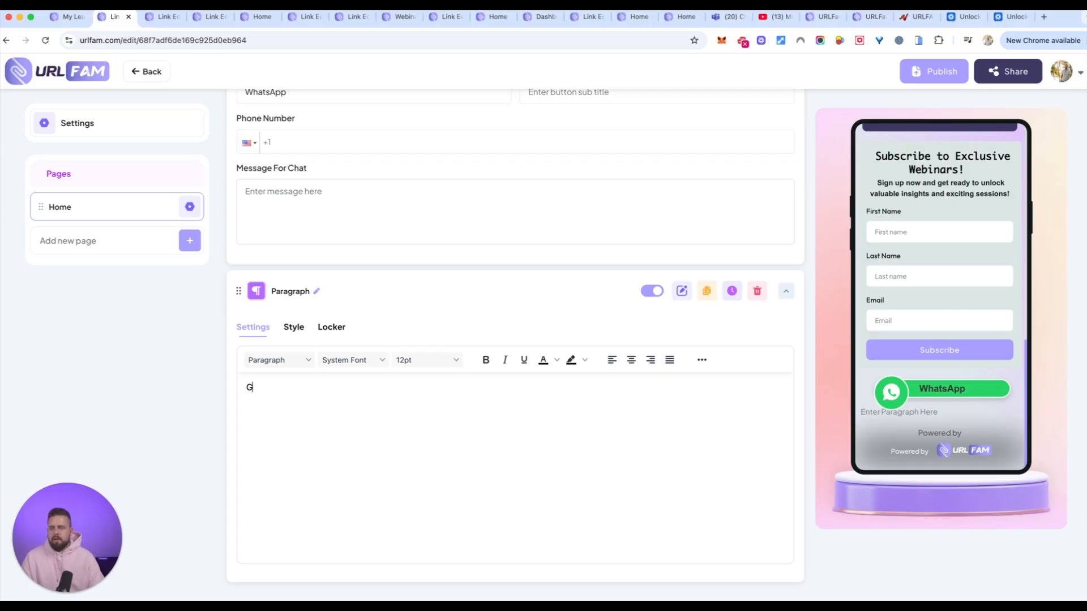
{"action": "type", "text": "Got any questions? "}
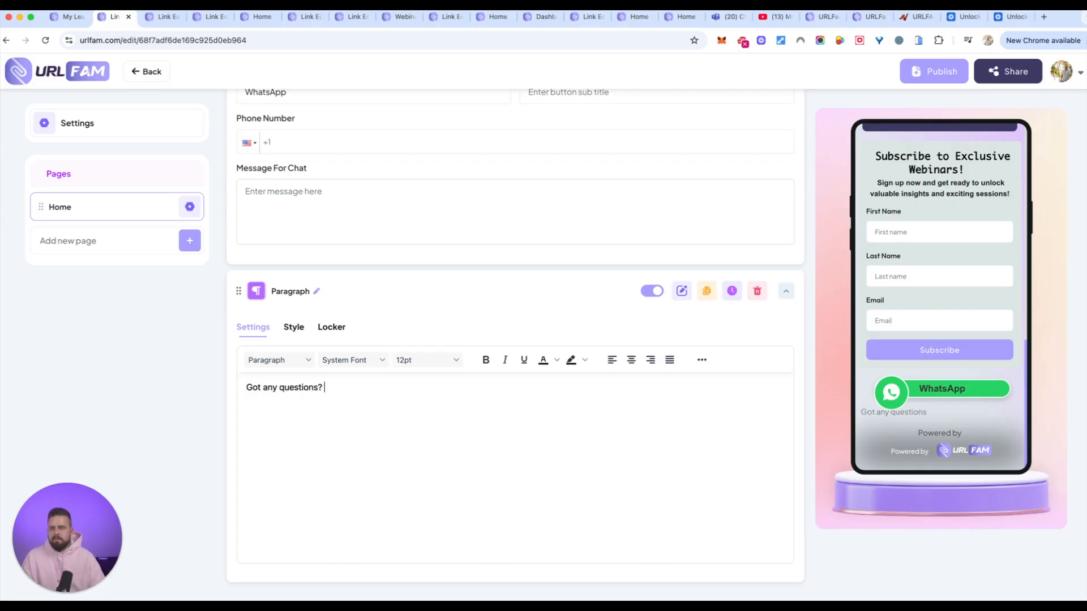
{"action": "type", "text": "make sure to reach o"}
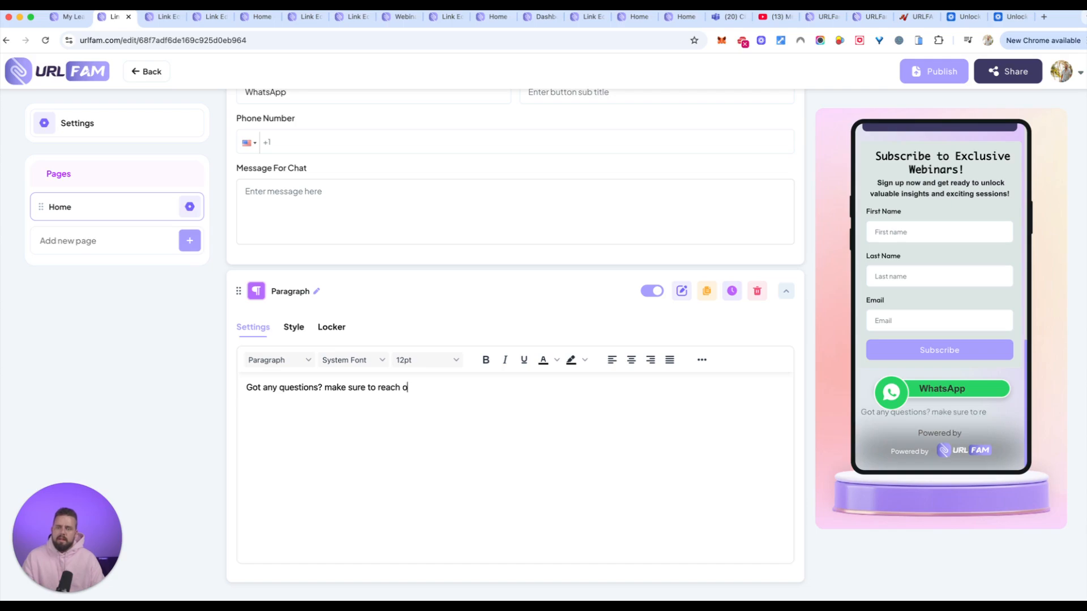
{"action": "type", "text": "ut directly to me on WHATSAPP for an INSTAN"}
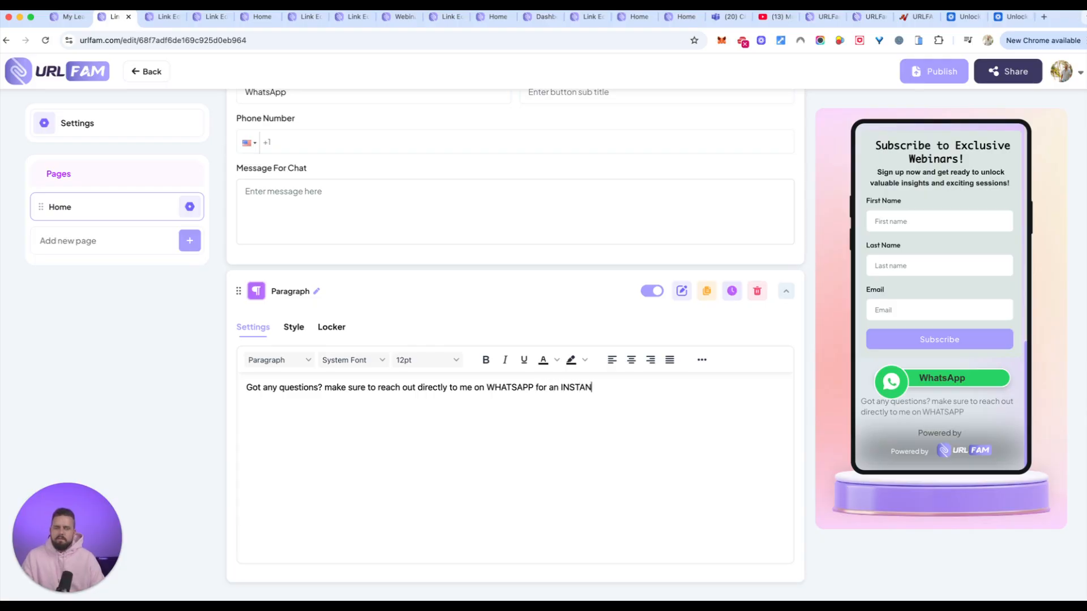
{"action": "type", "text": "T response RIGHT n"}
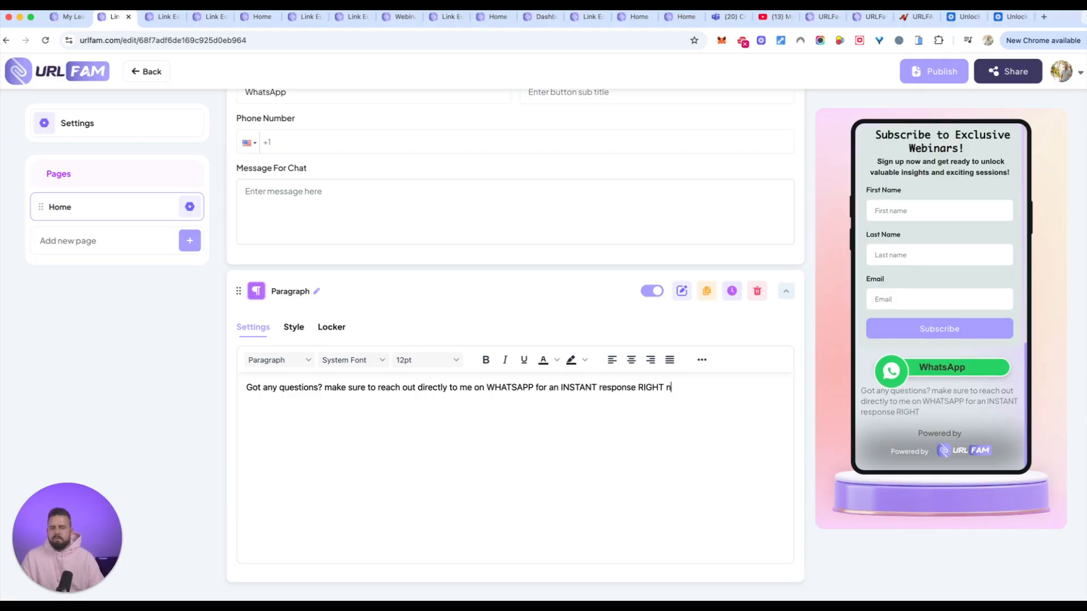
Format the whole WhatsApp invitation paragraph as bold, centered blue text with a yellow background color.
{"action": "left_click_drag", "start_coordinate": [723, 381], "coordinate": [243, 388]}
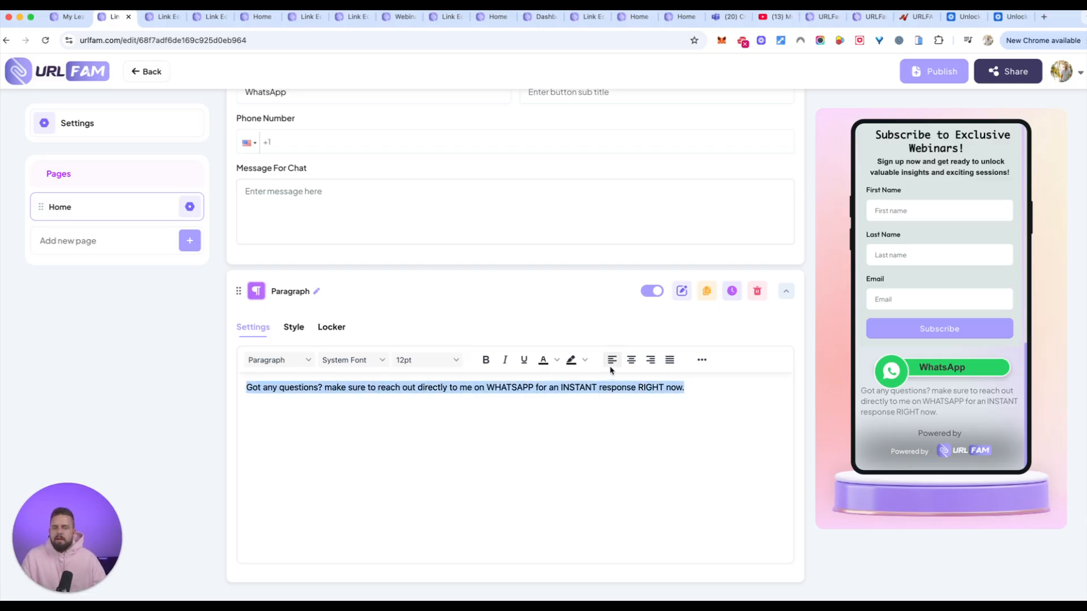
{"action": "key", "text": "super+b"}
{"action": "left_click", "coordinate": [586, 361]}
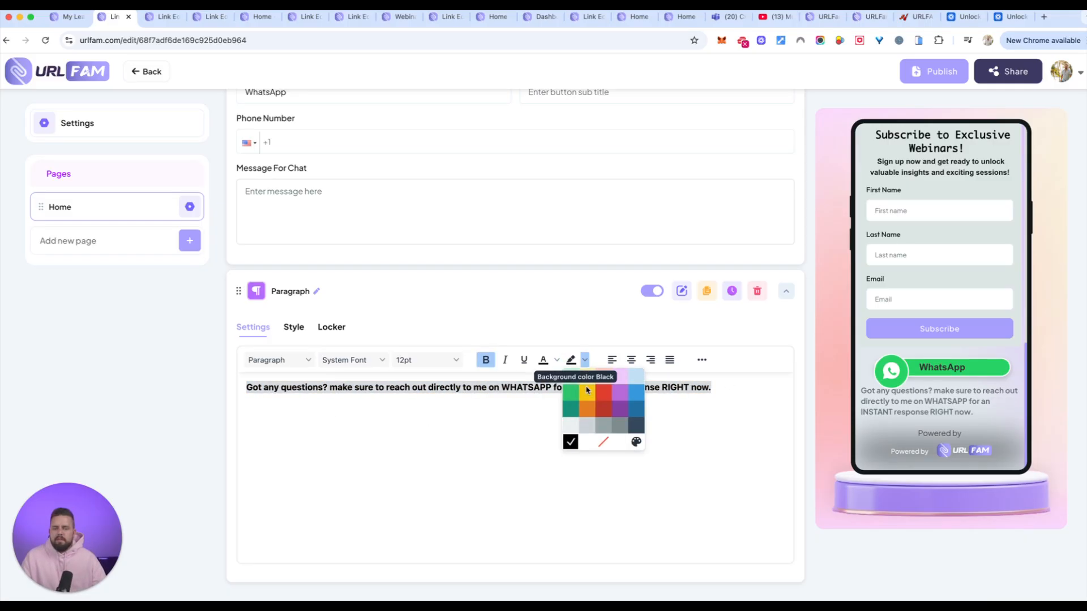
{"action": "left_click", "coordinate": [587, 392]}
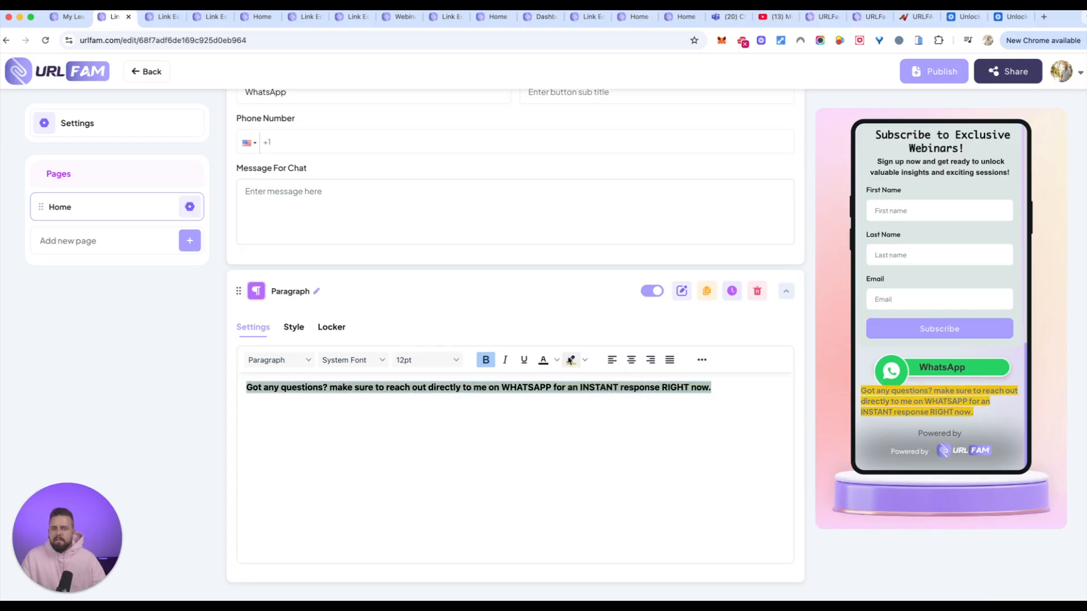
{"action": "left_click", "coordinate": [558, 361]}
{"action": "left_click", "coordinate": [607, 392]}
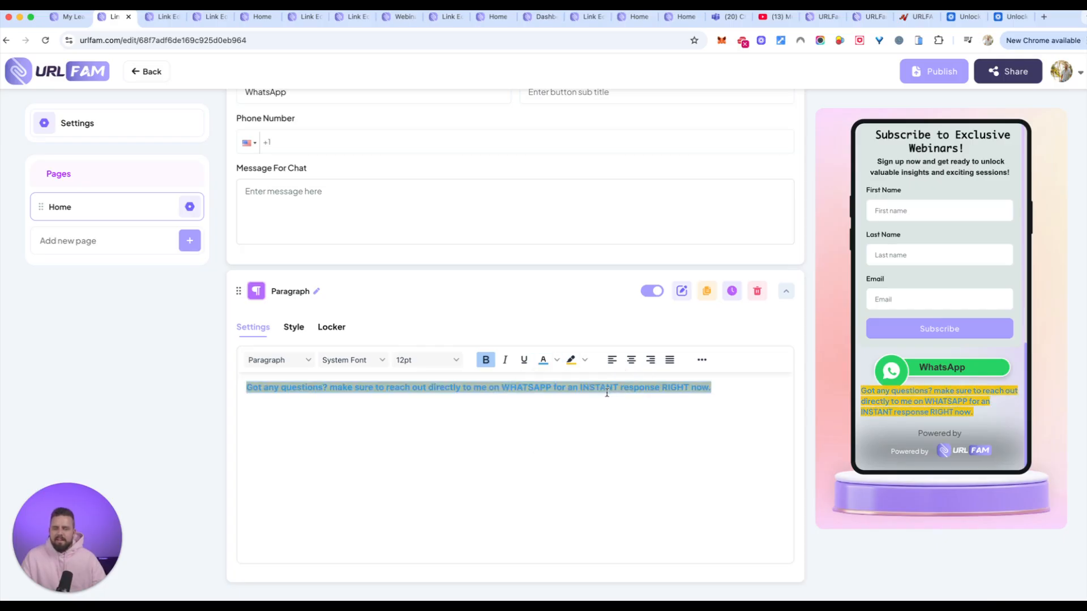
{"action": "left_click", "coordinate": [631, 360]}
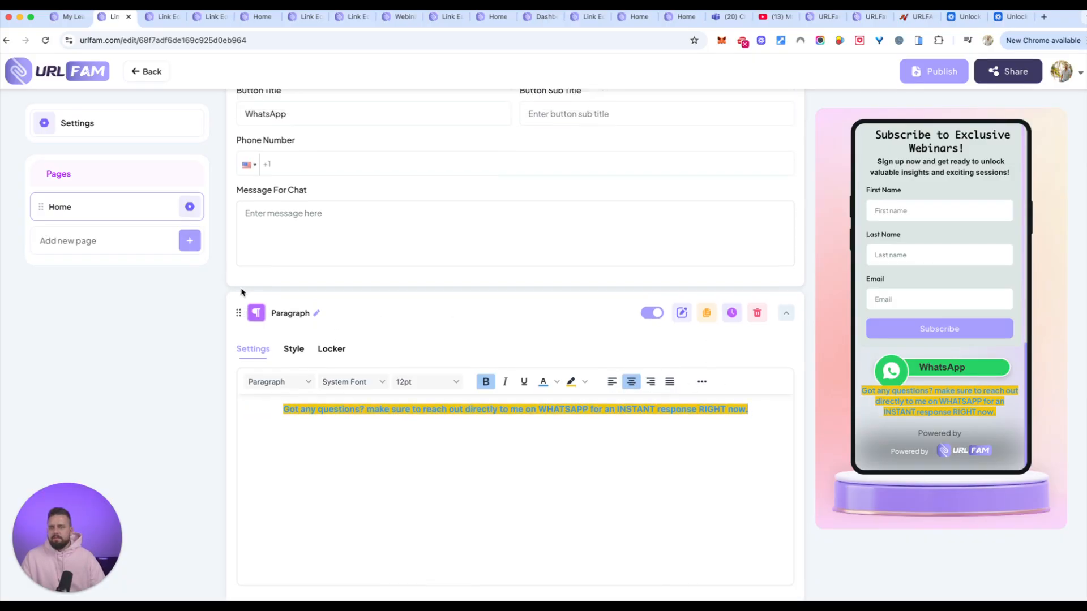
Move the new Paragraph element directly above the WhatsApp Chat element.
{"action": "scroll", "coordinate": [239, 290], "scroll_direction": "up", "scroll_amount": 2}
{"action": "left_click_drag", "start_coordinate": [241, 388], "coordinate": [237, 170]}
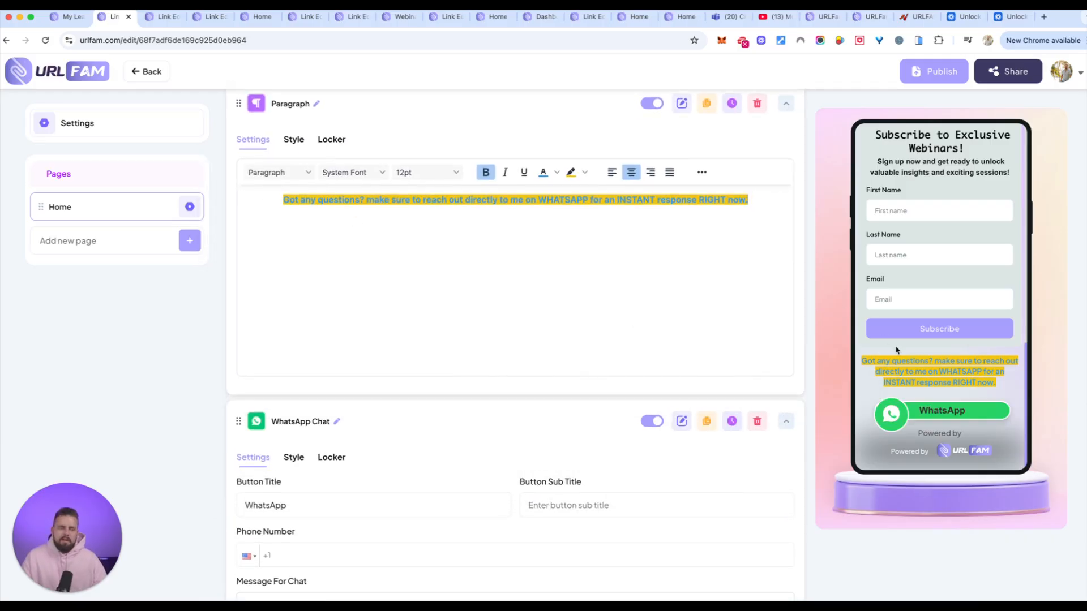
{"action": "scroll", "coordinate": [895, 348], "scroll_direction": "down", "scroll_amount": 2}
{"action": "scroll", "coordinate": [973, 271], "scroll_direction": "up", "scroll_amount": 10}
{"action": "scroll", "coordinate": [972, 272], "scroll_direction": "down", "scroll_amount": 10}
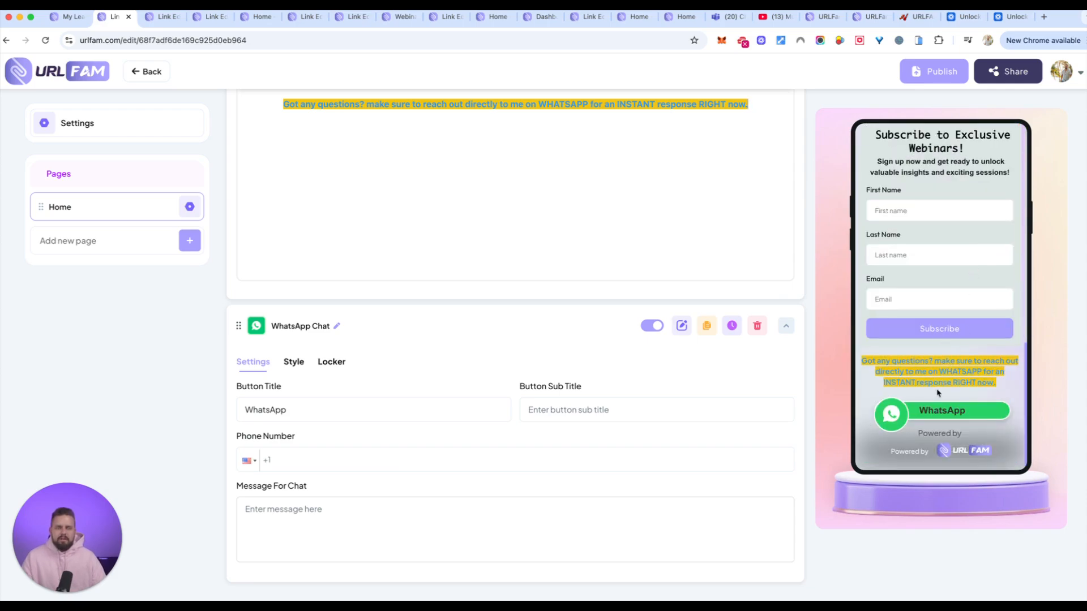
Browse the available element types and add a Form element to the Home page.
{"action": "scroll", "coordinate": [736, 274], "scroll_direction": "up", "scroll_amount": 10}
{"action": "left_click", "coordinate": [736, 189]}
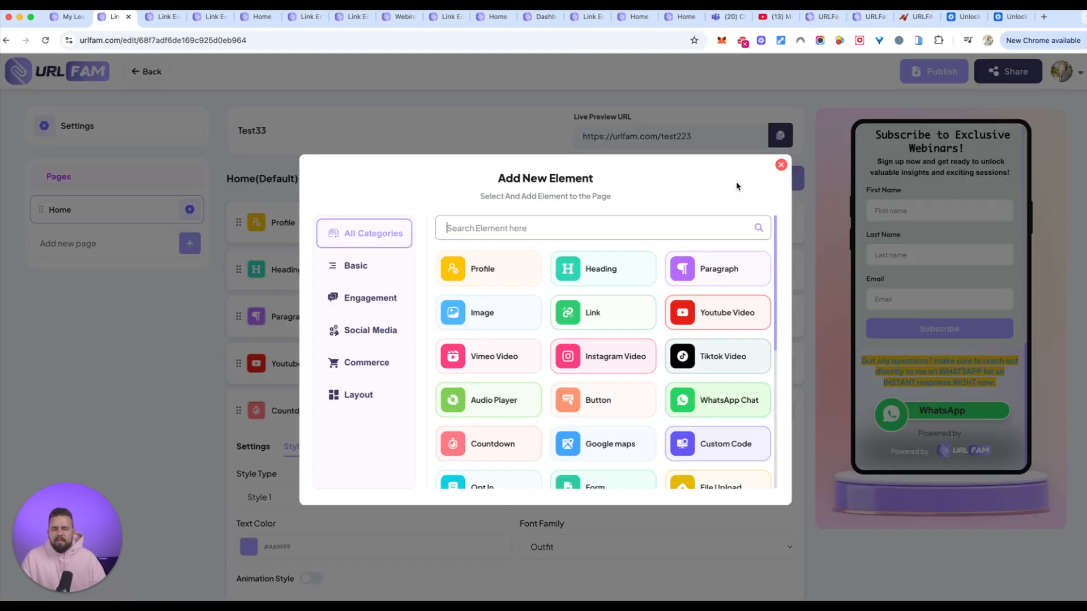
{"action": "scroll", "coordinate": [509, 376], "scroll_direction": "down", "scroll_amount": 2}
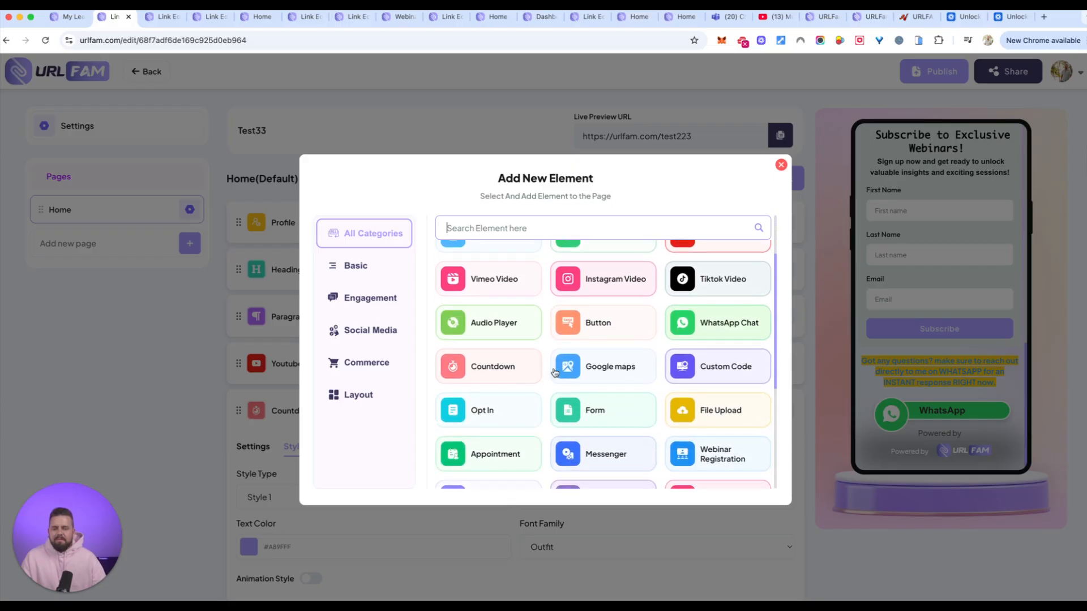
{"action": "scroll", "coordinate": [555, 396], "scroll_direction": "down", "scroll_amount": 1}
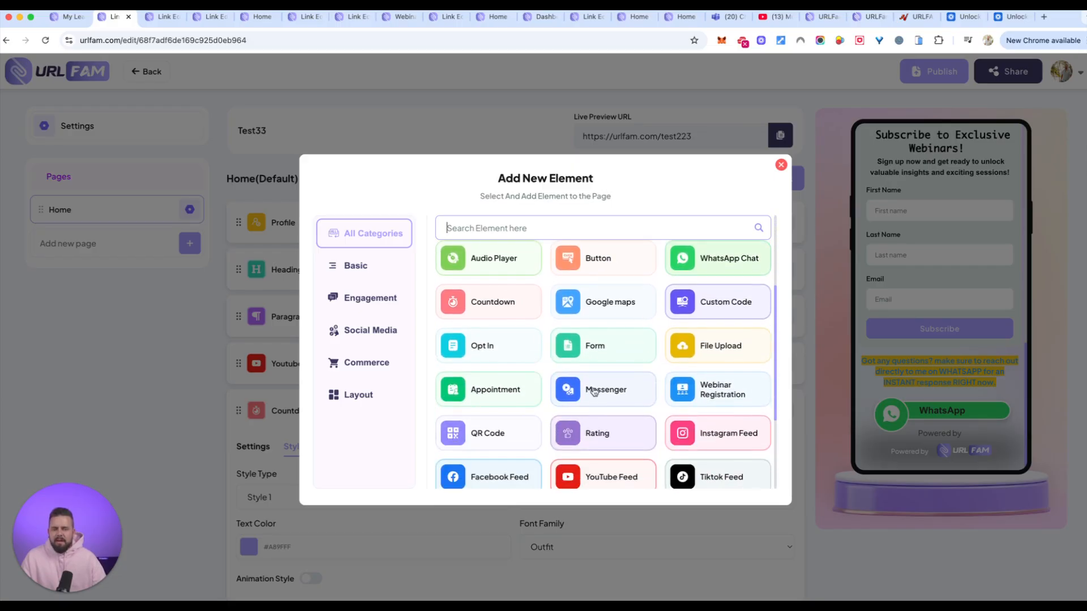
{"action": "scroll", "coordinate": [673, 385], "scroll_direction": "down", "scroll_amount": 1}
{"action": "scroll", "coordinate": [672, 385], "scroll_direction": "down", "scroll_amount": 2}
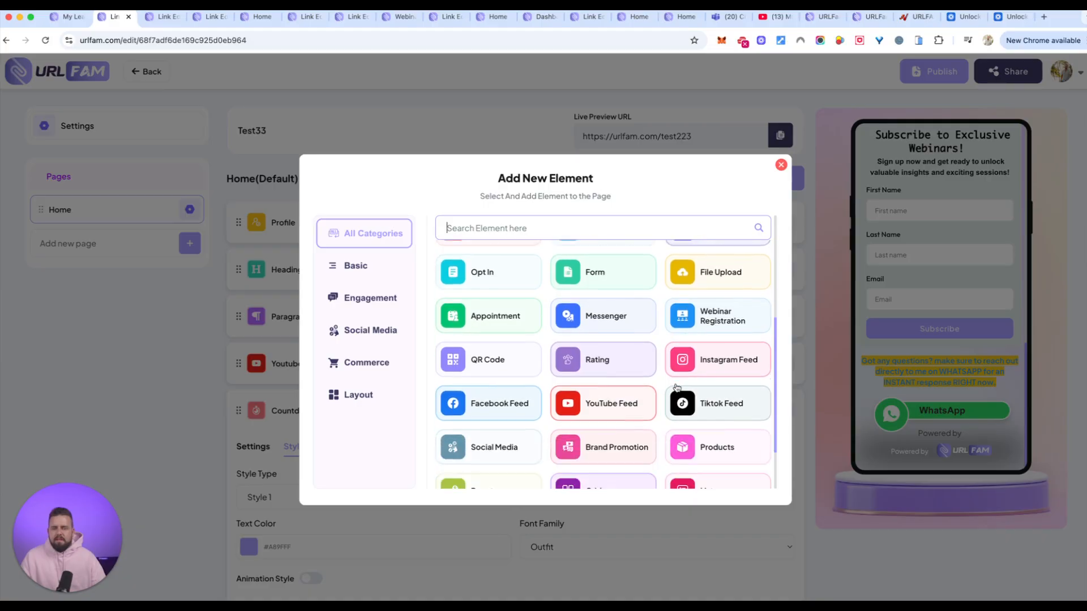
{"action": "left_click", "coordinate": [601, 258]}
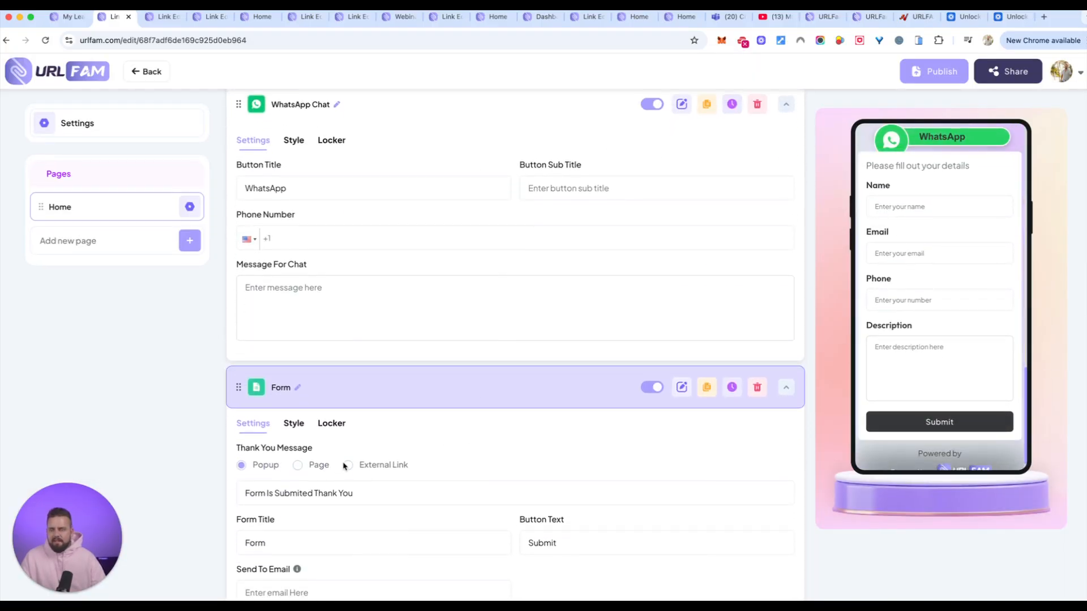
Examine the Form element's thank-you message, autoresponder and field settings, as well as its style options.
{"action": "scroll", "coordinate": [344, 463], "scroll_direction": "down", "scroll_amount": 5}
{"action": "scroll", "coordinate": [887, 334], "scroll_direction": "down", "scroll_amount": 1}
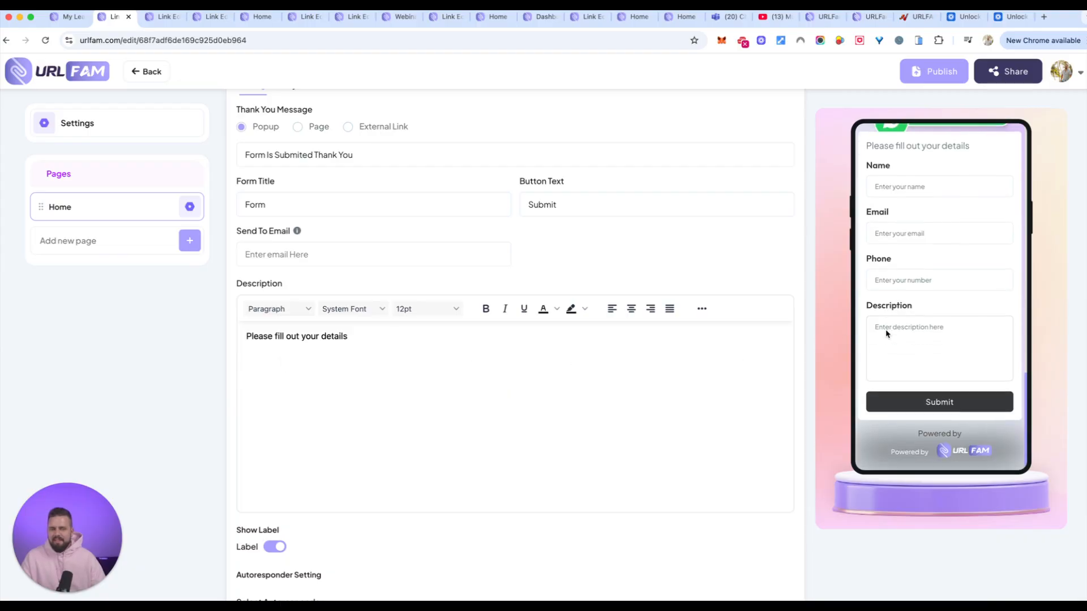
{"action": "scroll", "coordinate": [349, 360], "scroll_direction": "down", "scroll_amount": 7}
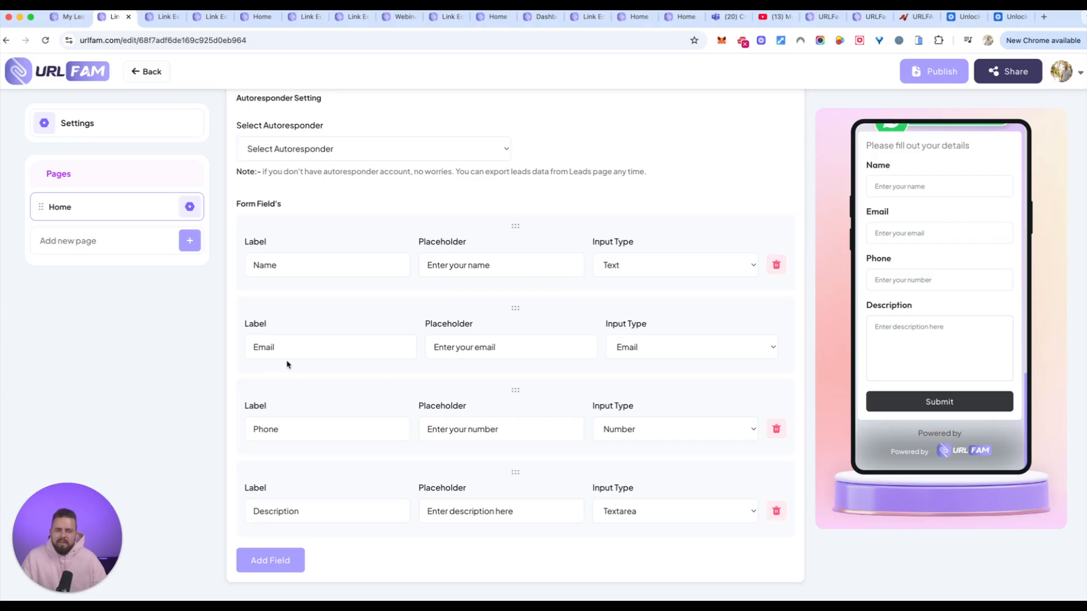
{"action": "scroll", "coordinate": [394, 384], "scroll_direction": "up", "scroll_amount": 3}
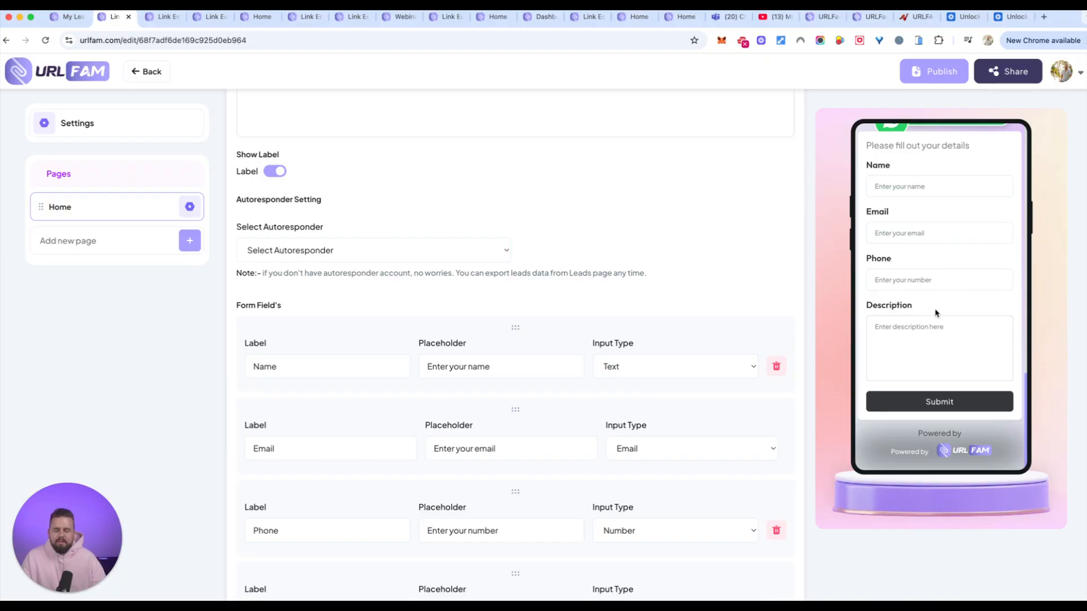
{"action": "scroll", "coordinate": [405, 270], "scroll_direction": "up", "scroll_amount": 5}
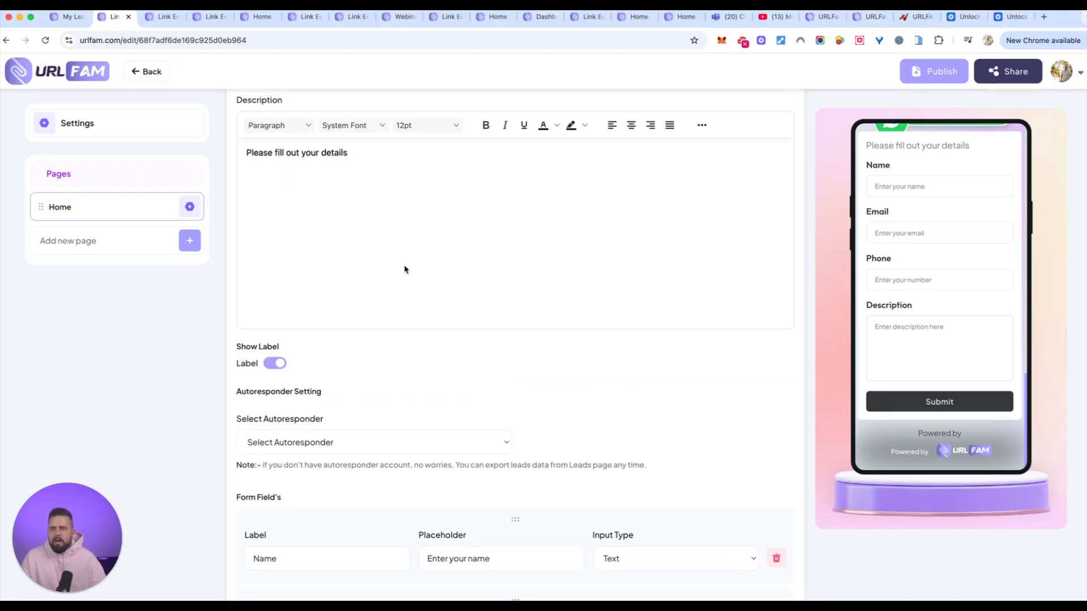
{"action": "scroll", "coordinate": [406, 270], "scroll_direction": "up", "scroll_amount": 7}
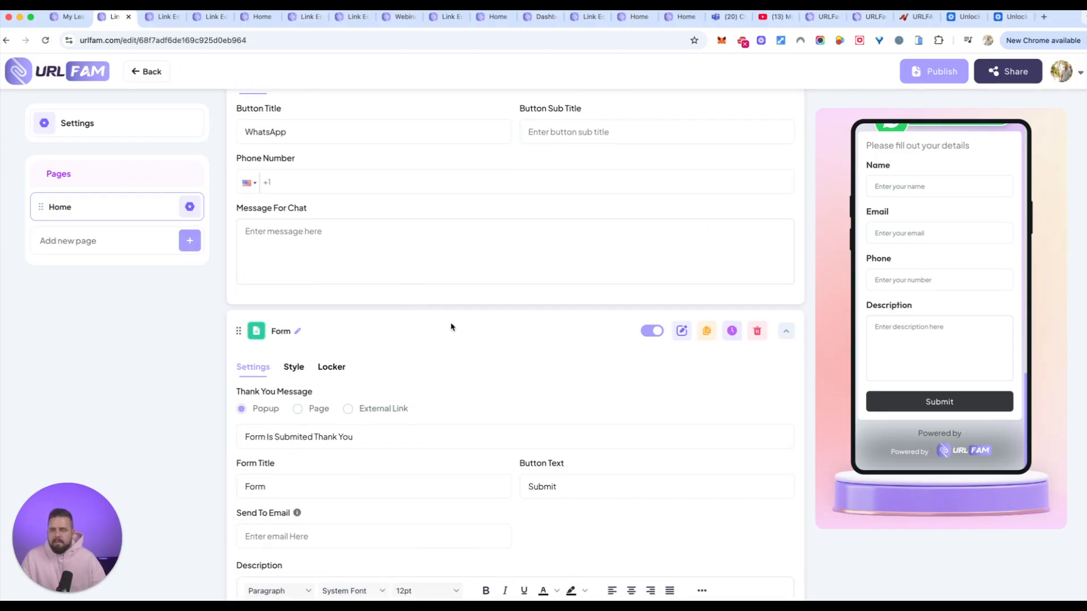
{"action": "left_click", "coordinate": [303, 369]}
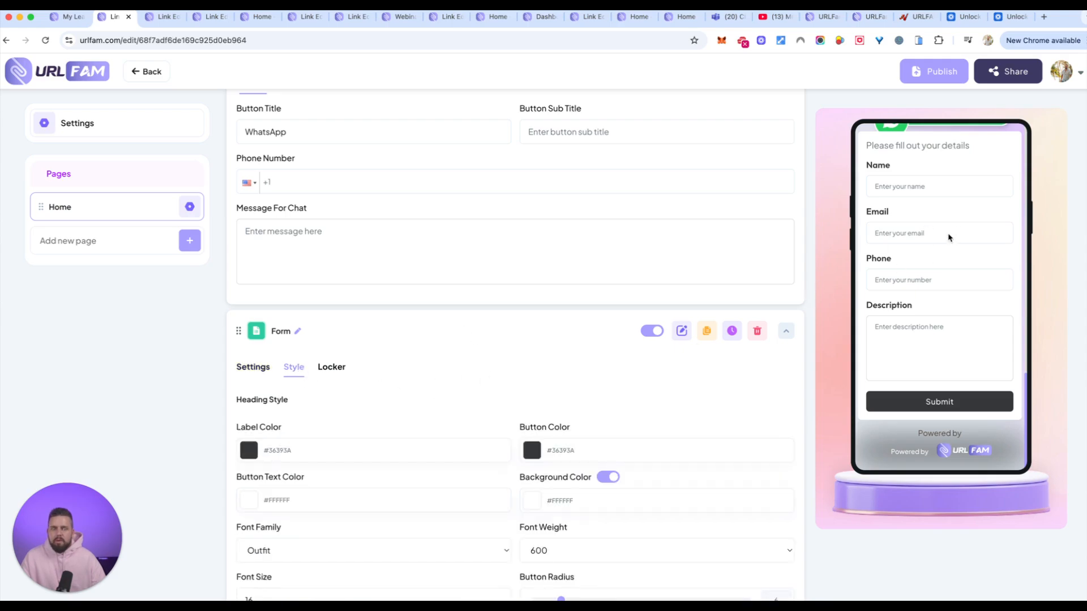
{"action": "scroll", "coordinate": [600, 412], "scroll_direction": "down", "scroll_amount": 1}
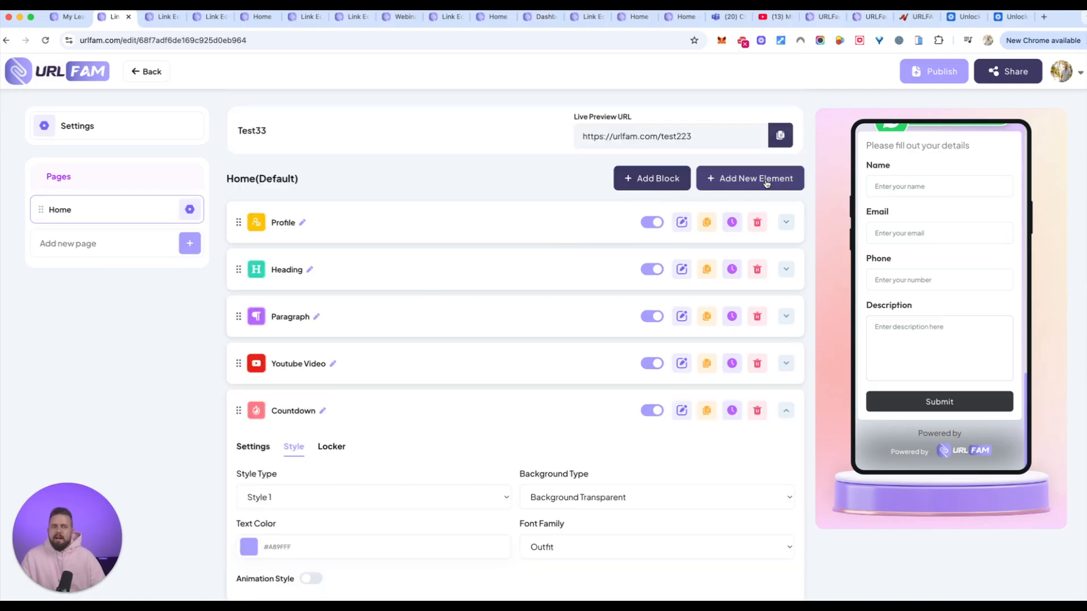
Browse the Engagement and Social Media elements, add an Instagram Feed element to the Home page and check its preview.
{"action": "left_click", "coordinate": [766, 180]}
{"action": "left_click", "coordinate": [368, 298]}
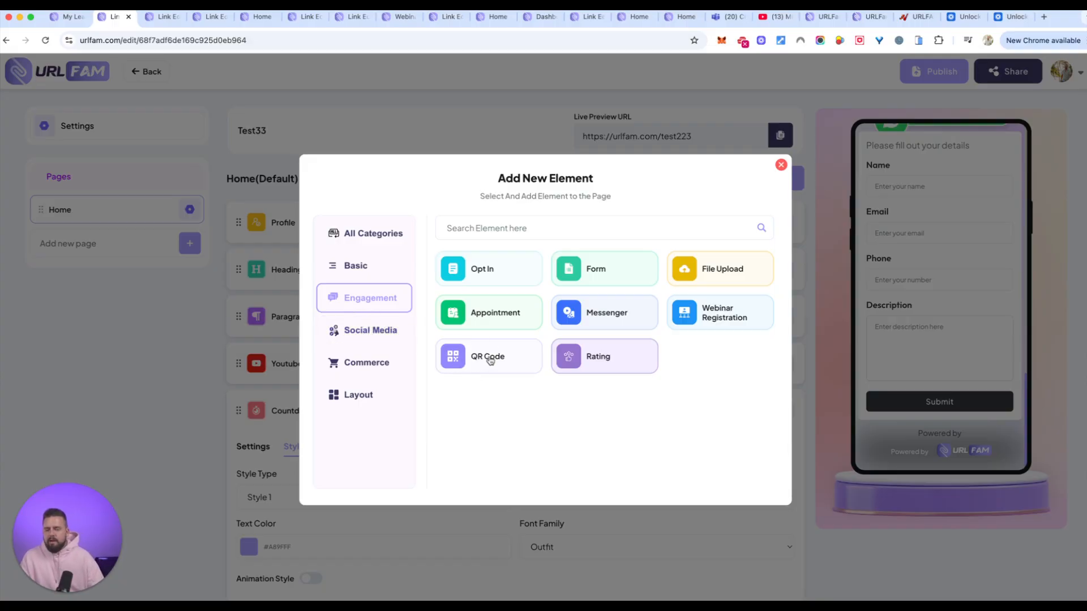
{"action": "left_click", "coordinate": [366, 332]}
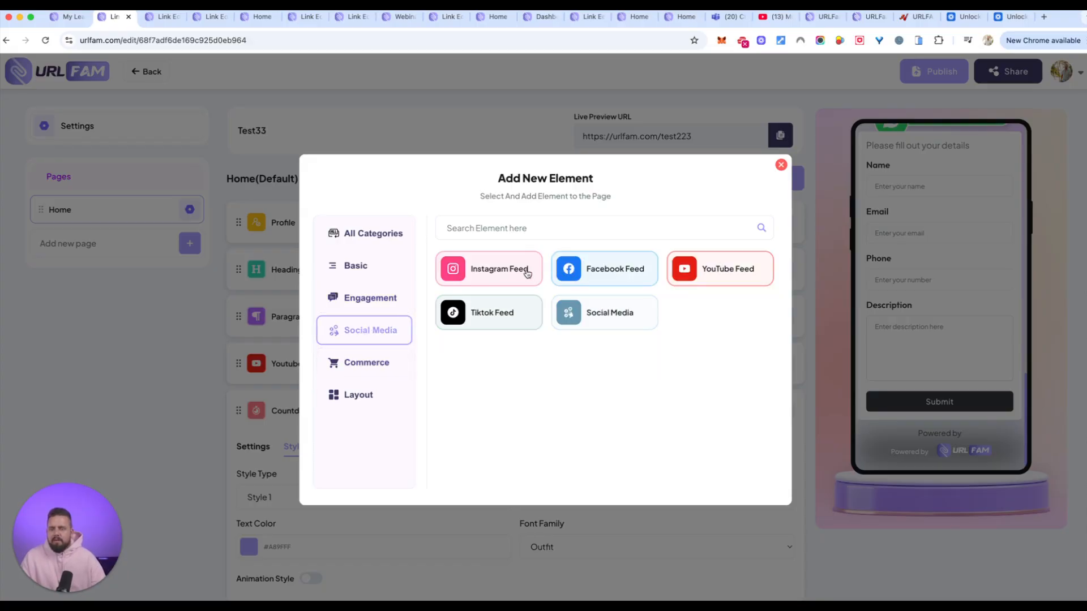
{"action": "left_click", "coordinate": [496, 275]}
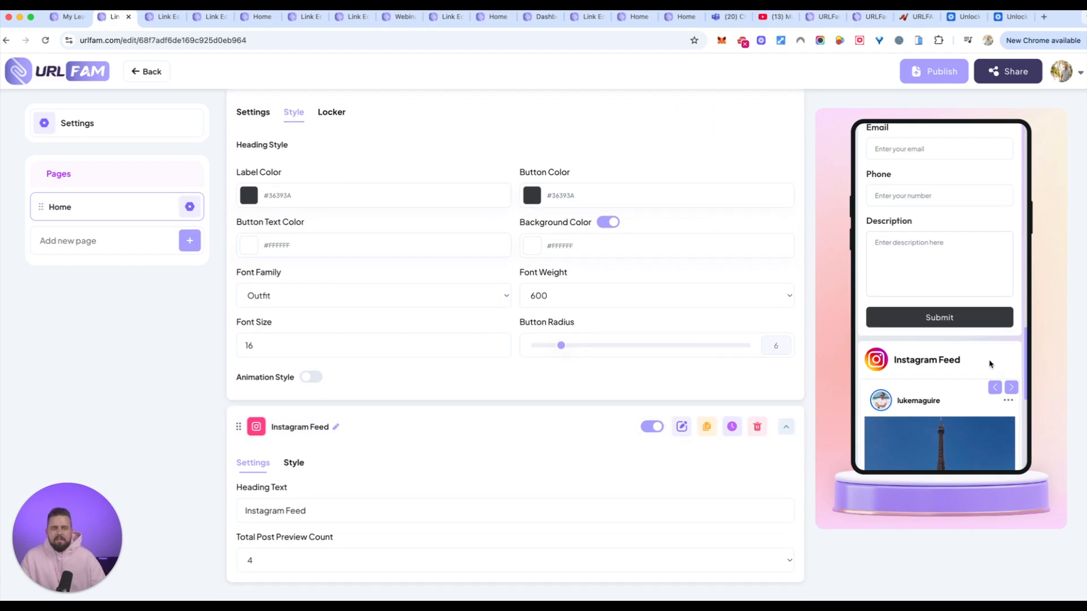
{"action": "scroll", "coordinate": [987, 361], "scroll_direction": "down", "scroll_amount": 4}
{"action": "scroll", "coordinate": [990, 363], "scroll_direction": "down", "scroll_amount": 3}
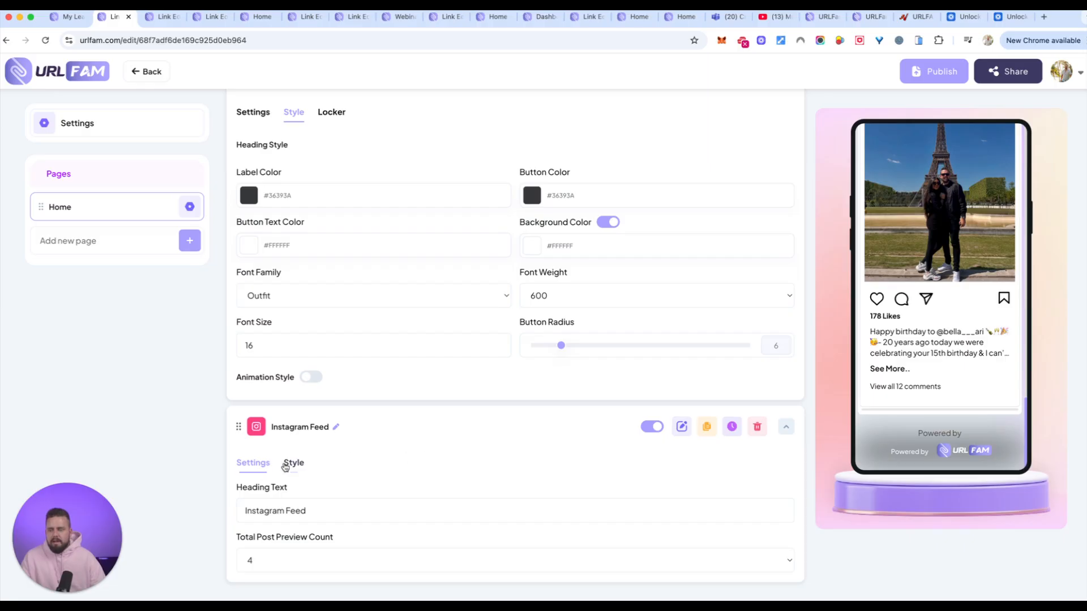
Set the Instagram Feed element's number of columns to 2 Columns in its style options.
{"action": "left_click", "coordinate": [292, 463]}
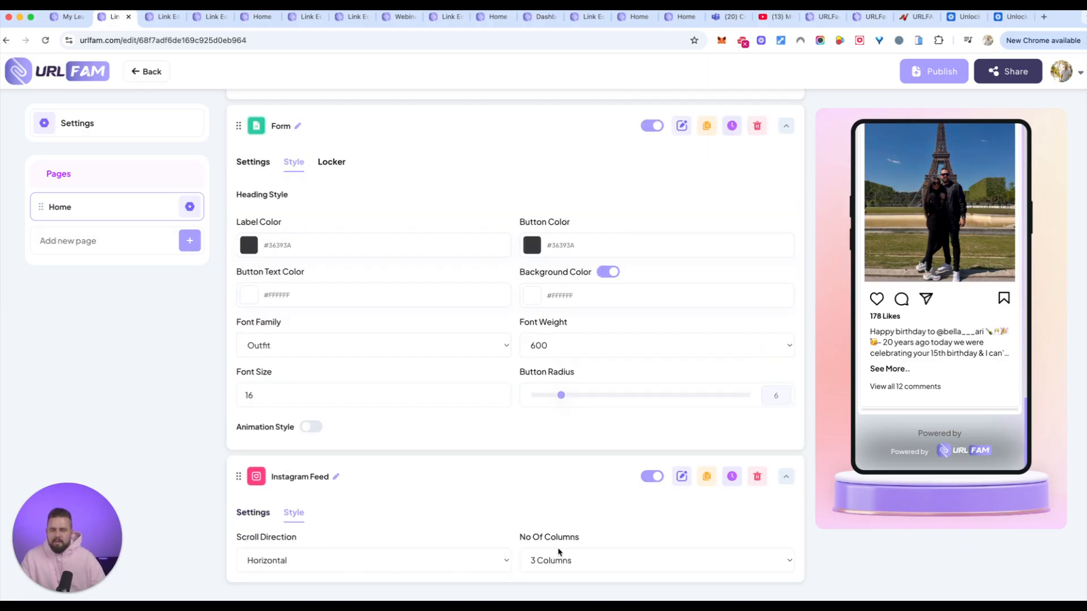
{"action": "left_click", "coordinate": [602, 558]}
{"action": "left_click", "coordinate": [592, 548]}
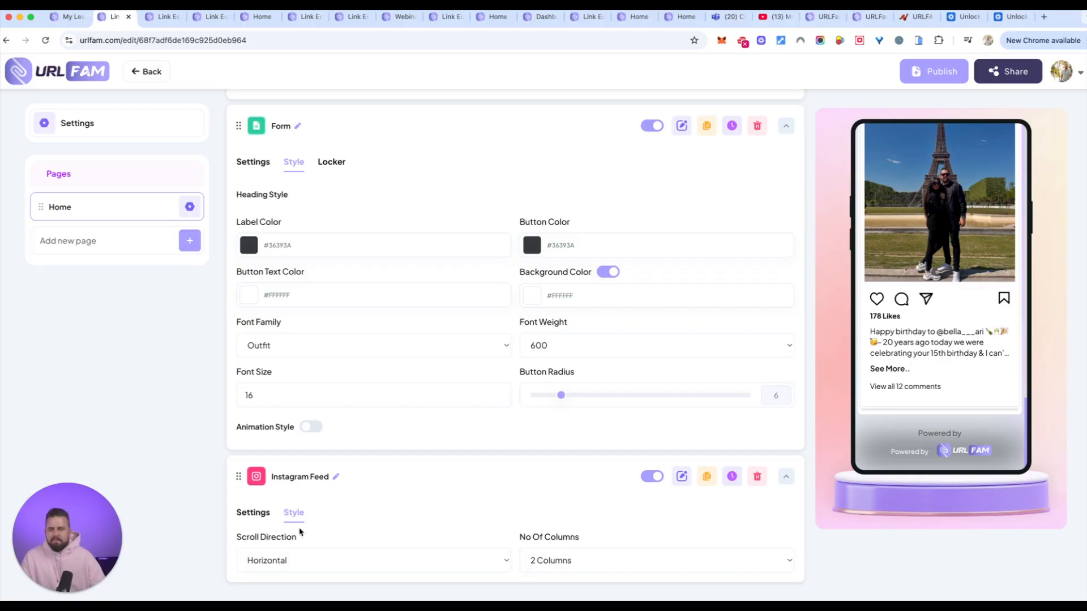
Try the Vertical scroll direction for the Instagram Feed element and check how its posts scroll in the phone preview.
{"action": "left_click", "coordinate": [321, 561]}
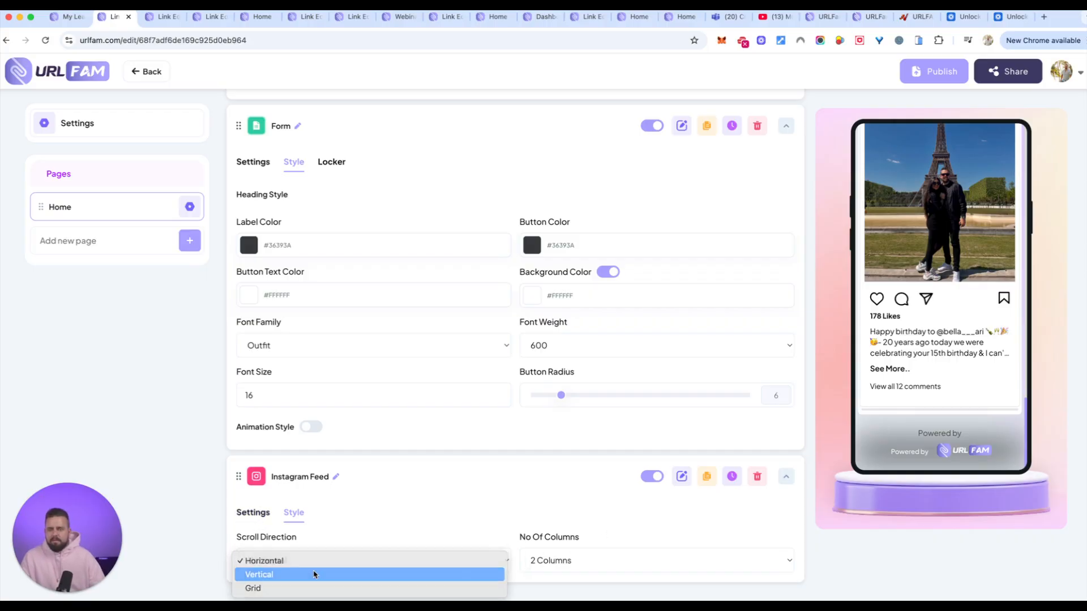
{"action": "left_click", "coordinate": [315, 574]}
{"action": "scroll", "coordinate": [926, 332], "scroll_direction": "down", "scroll_amount": 10}
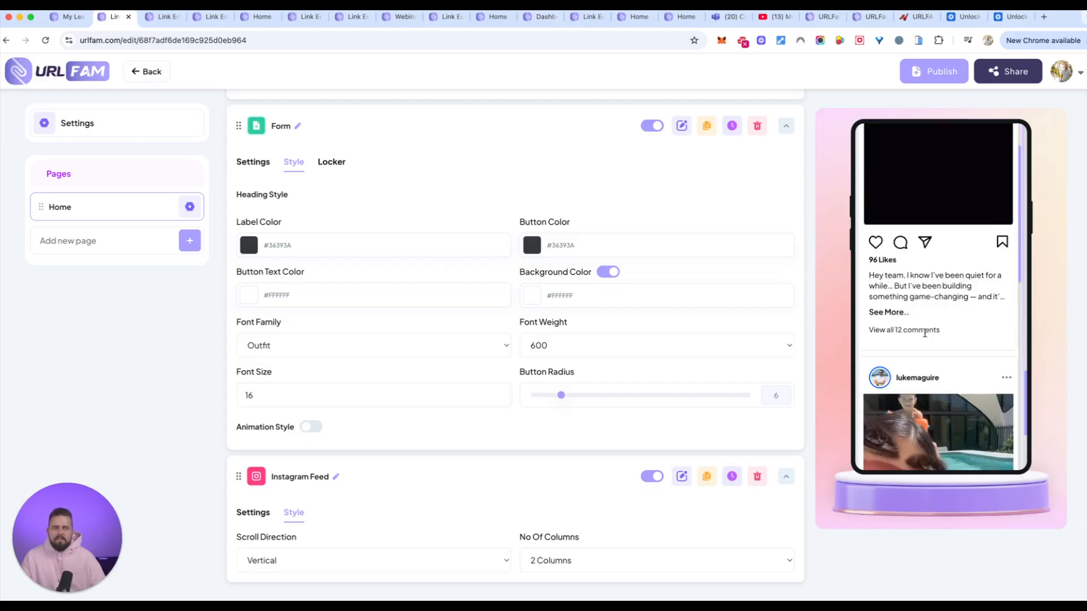
{"action": "scroll", "coordinate": [926, 335], "scroll_direction": "up", "scroll_amount": 6}
{"action": "scroll", "coordinate": [927, 337], "scroll_direction": "down", "scroll_amount": 8}
{"action": "scroll", "coordinate": [926, 337], "scroll_direction": "up", "scroll_amount": 3}
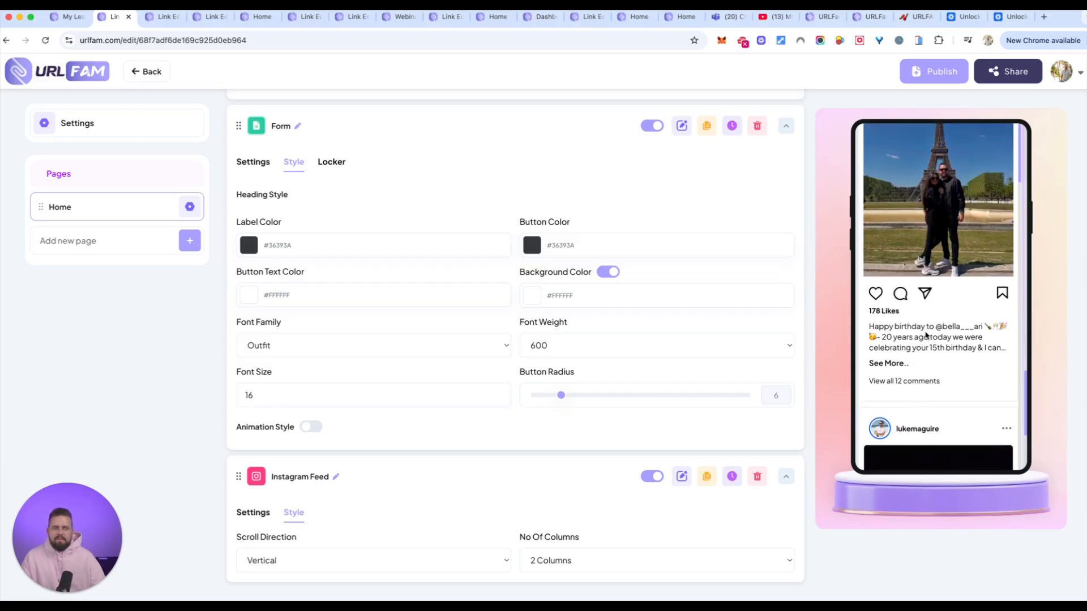
Try the Grid scroll direction for the Instagram Feed element and check the grid layout in the phone preview.
{"action": "left_click", "coordinate": [304, 563]}
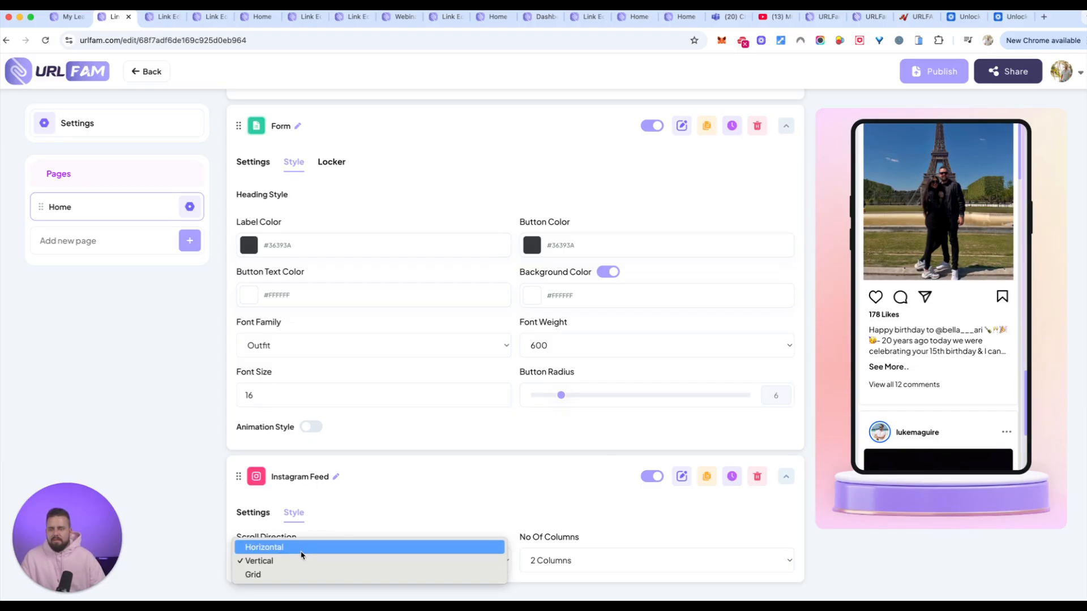
{"action": "left_click", "coordinate": [290, 575]}
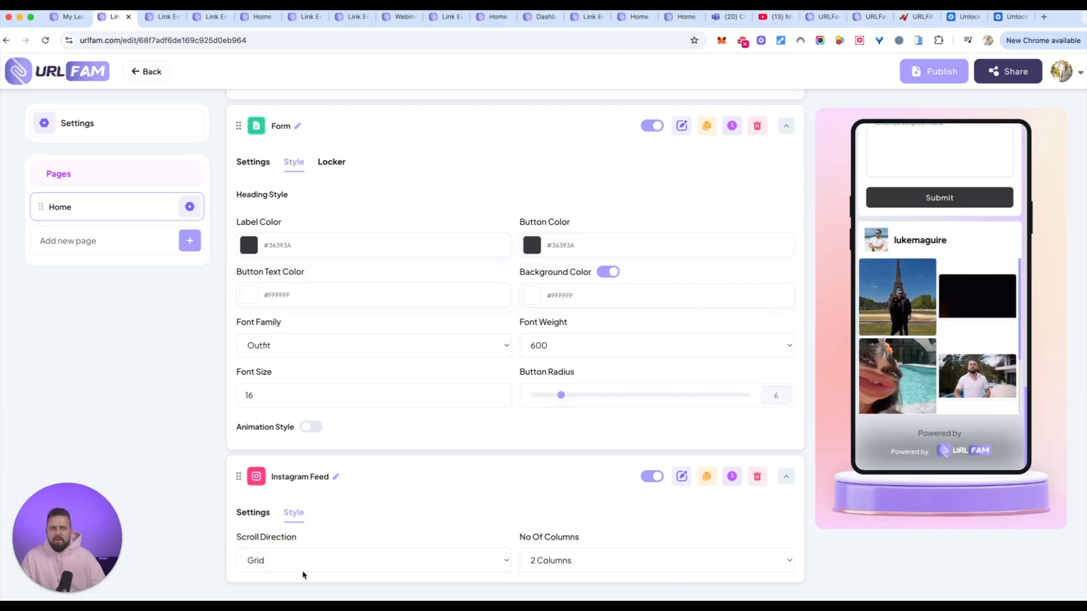
{"action": "scroll", "coordinate": [973, 337], "scroll_direction": "down", "scroll_amount": 3}
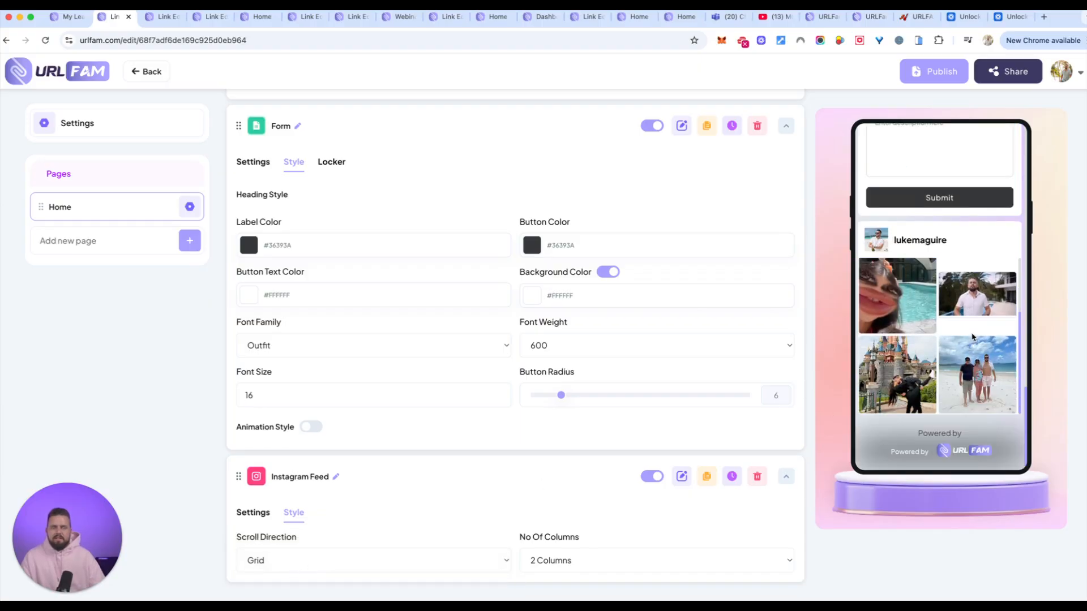
{"action": "scroll", "coordinate": [973, 336], "scroll_direction": "up", "scroll_amount": 3}
Set the Instagram Feed's scroll direction to Horizontal and advance to the next post in the phone preview.
{"action": "left_click", "coordinate": [273, 557]}
{"action": "left_click", "coordinate": [300, 540]}
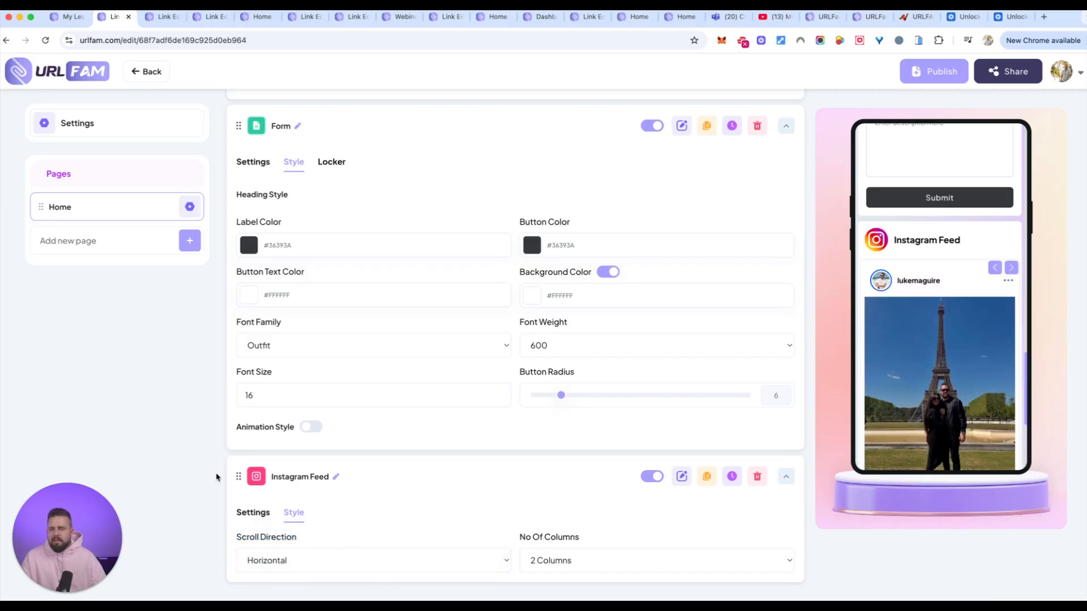
{"action": "left_click", "coordinate": [1013, 270]}
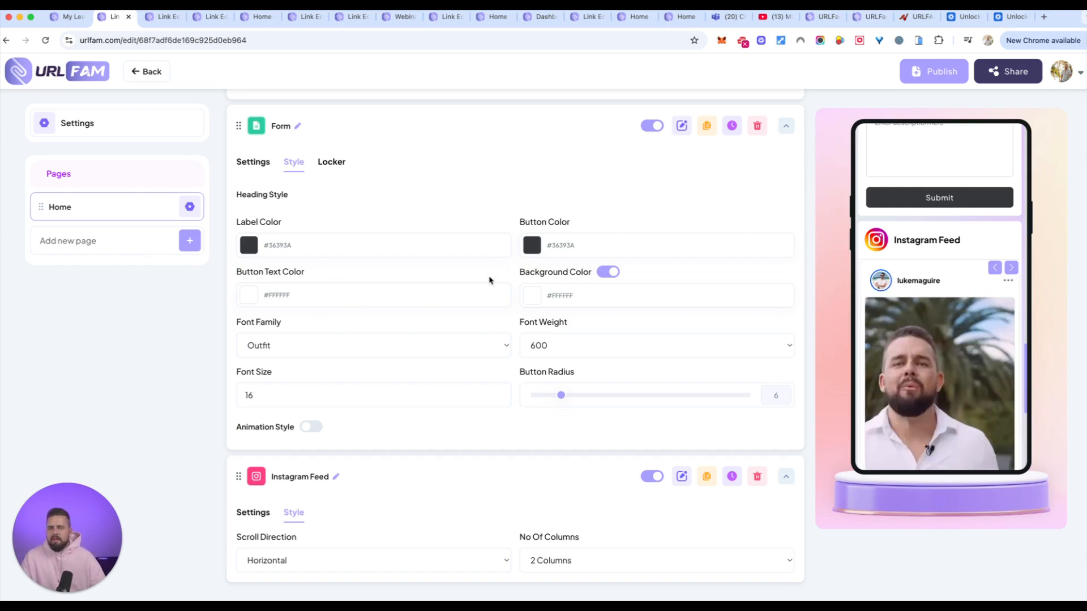
Add a Social Media element to the Home page and review its username fields.
{"action": "scroll", "coordinate": [808, 211], "scroll_direction": "up", "scroll_amount": 10}
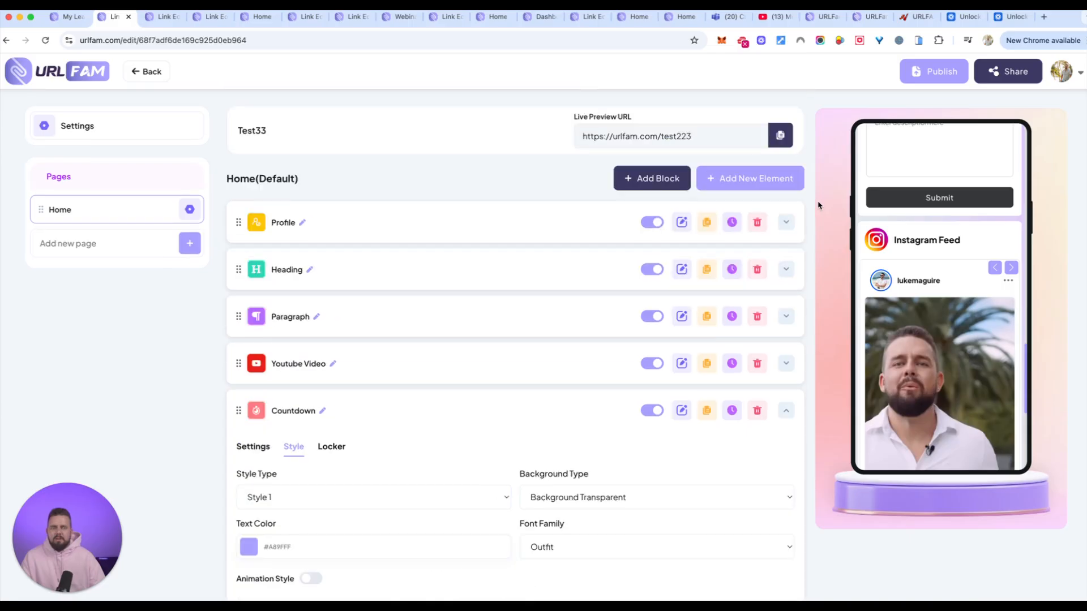
{"action": "left_click", "coordinate": [763, 181]}
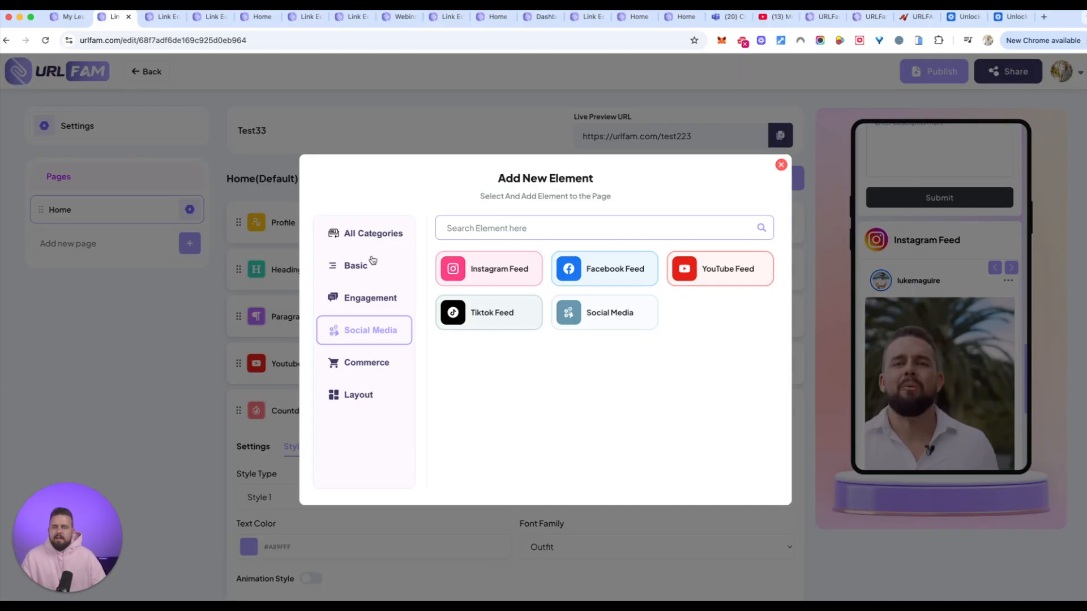
{"action": "left_click", "coordinate": [599, 323]}
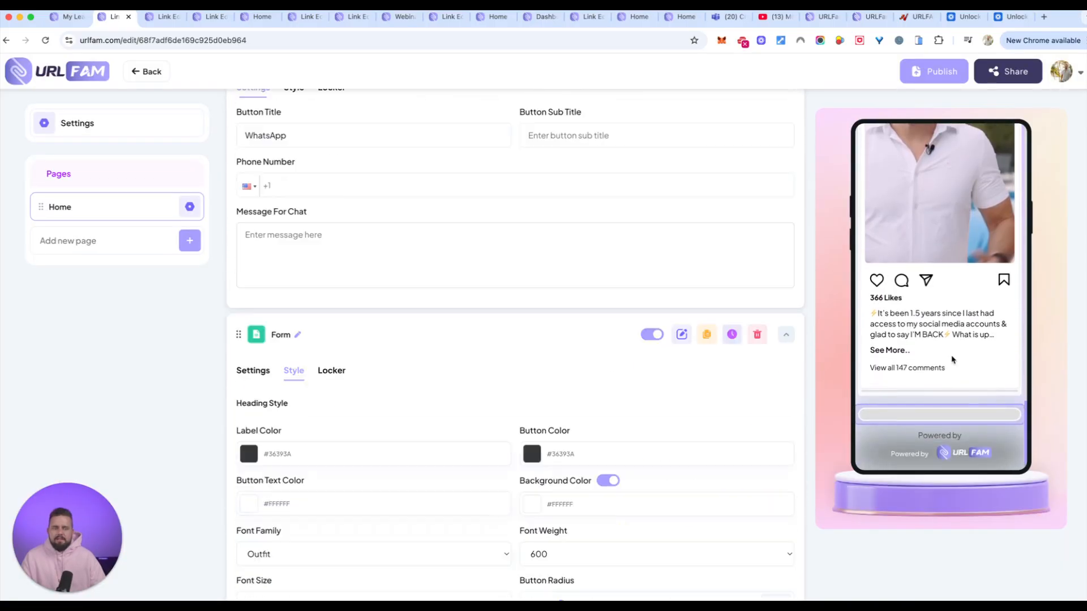
{"action": "scroll", "coordinate": [738, 392], "scroll_direction": "down", "scroll_amount": 8}
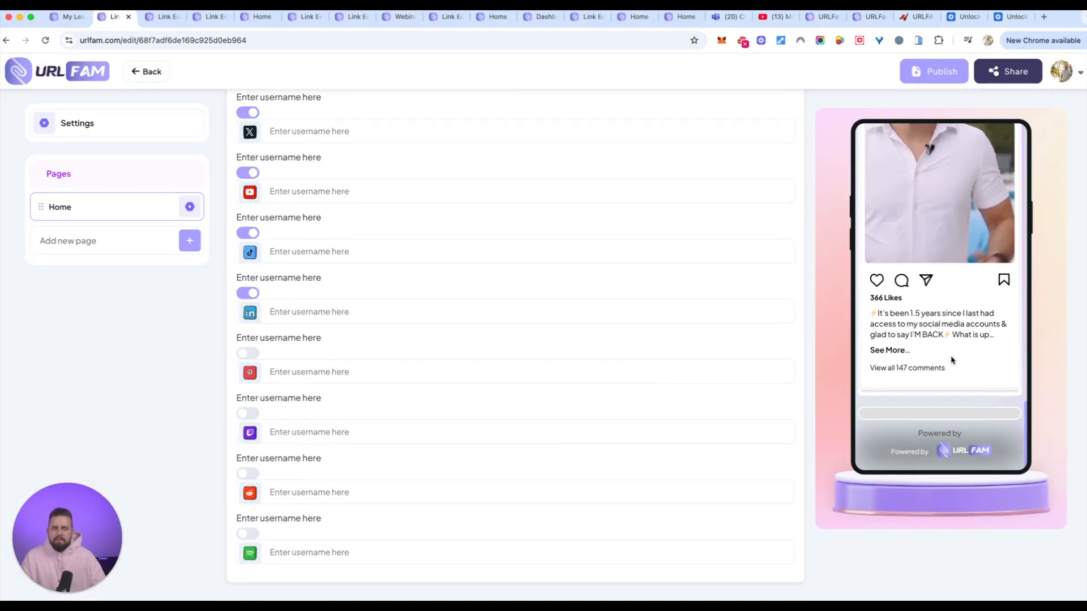
{"action": "scroll", "coordinate": [346, 299], "scroll_direction": "up", "scroll_amount": 4}
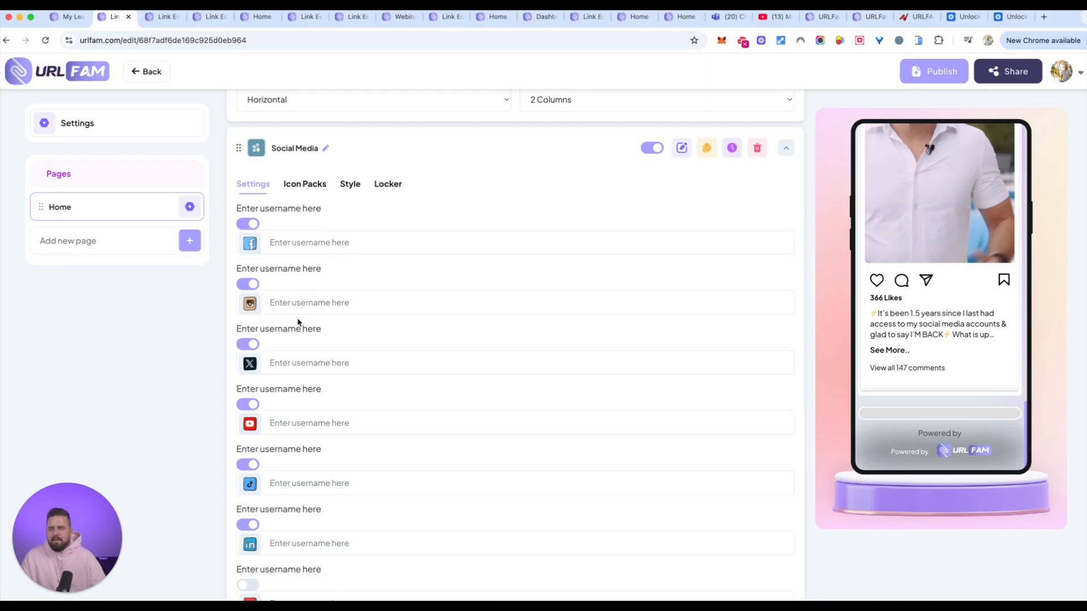
Enter the account usernames for Instagram and Facebook in the Social Media element's settings.
{"action": "left_click", "coordinate": [324, 303]}
{"action": "type", "text": "lu"}
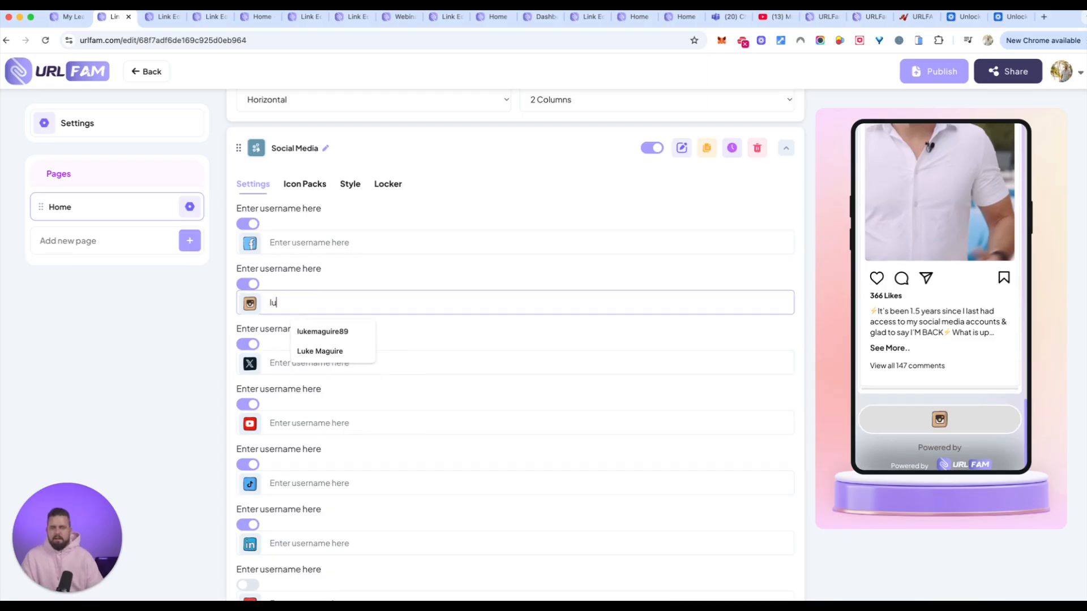
{"action": "type", "text": "kemaguire"}
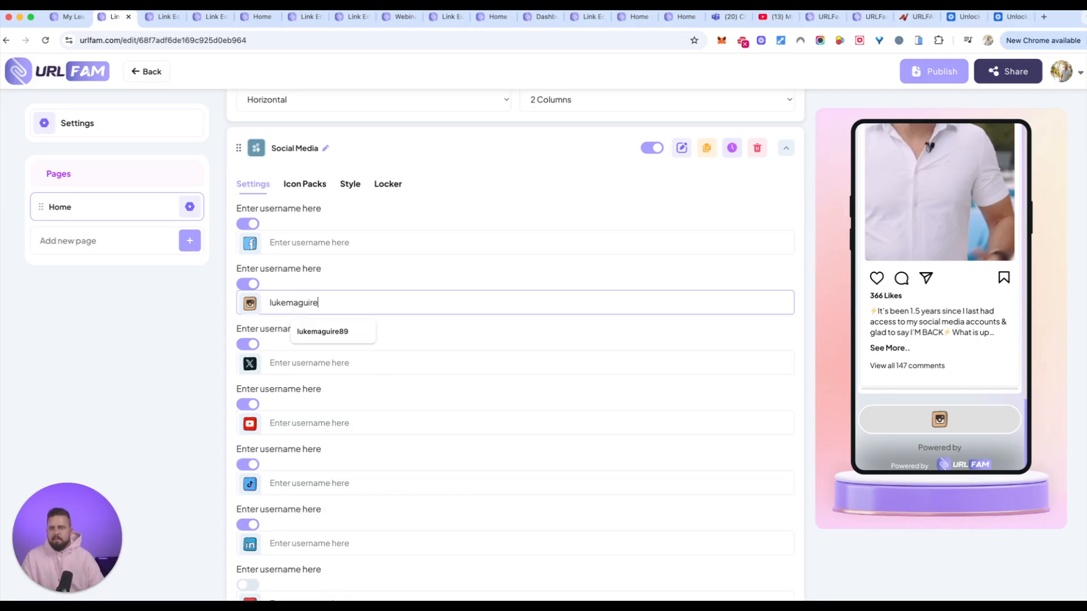
{"action": "left_click", "coordinate": [287, 244]}
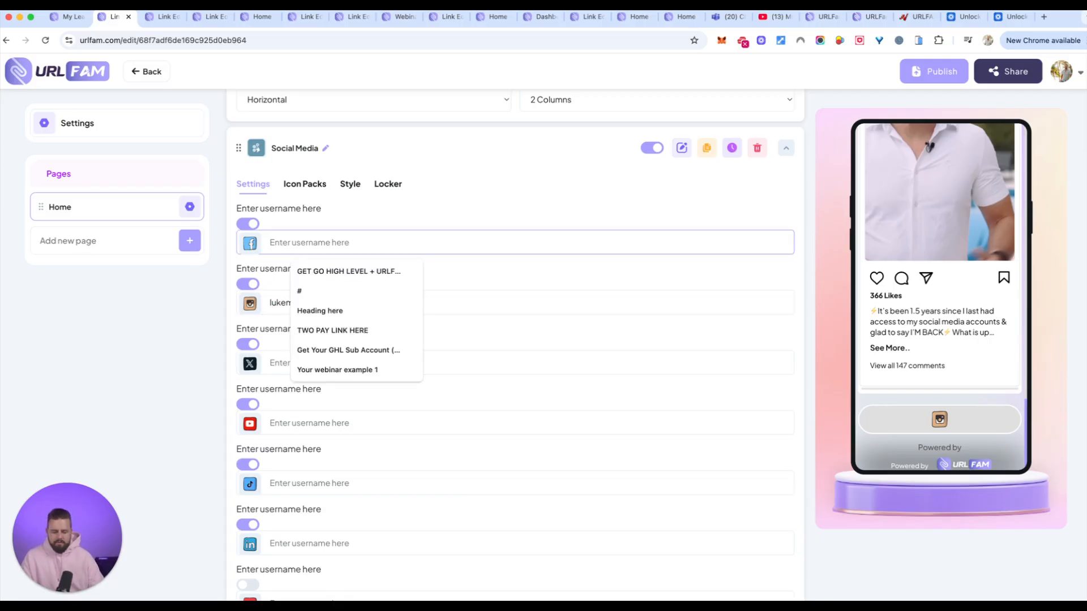
{"action": "type", "text": "/lukemaguire89"}
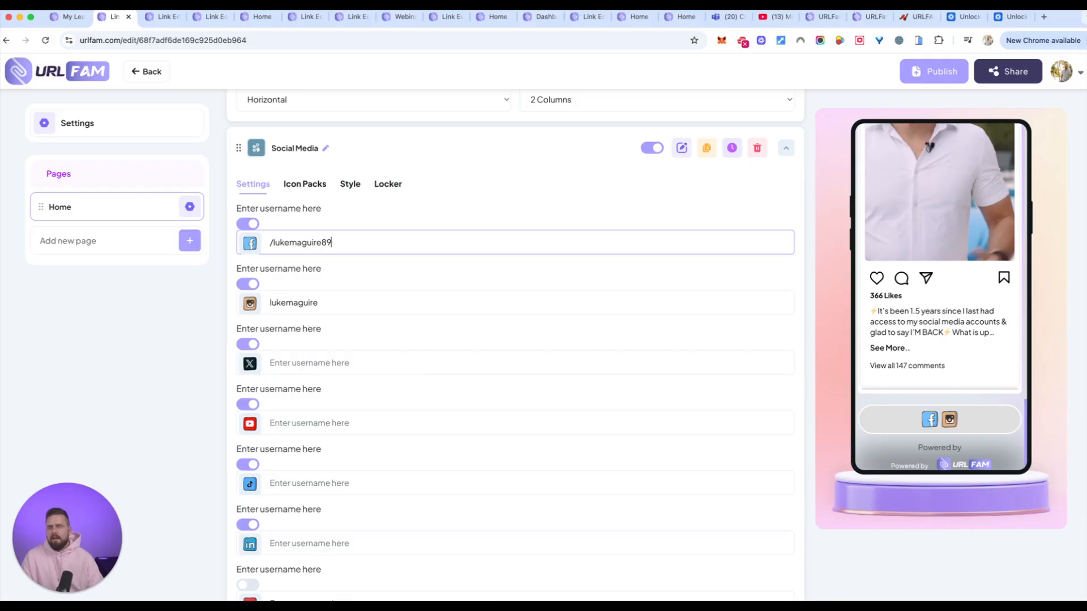
Apply the outlined circular icon pack to the Social Media element and check the phone preview.
{"action": "left_click", "coordinate": [305, 184]}
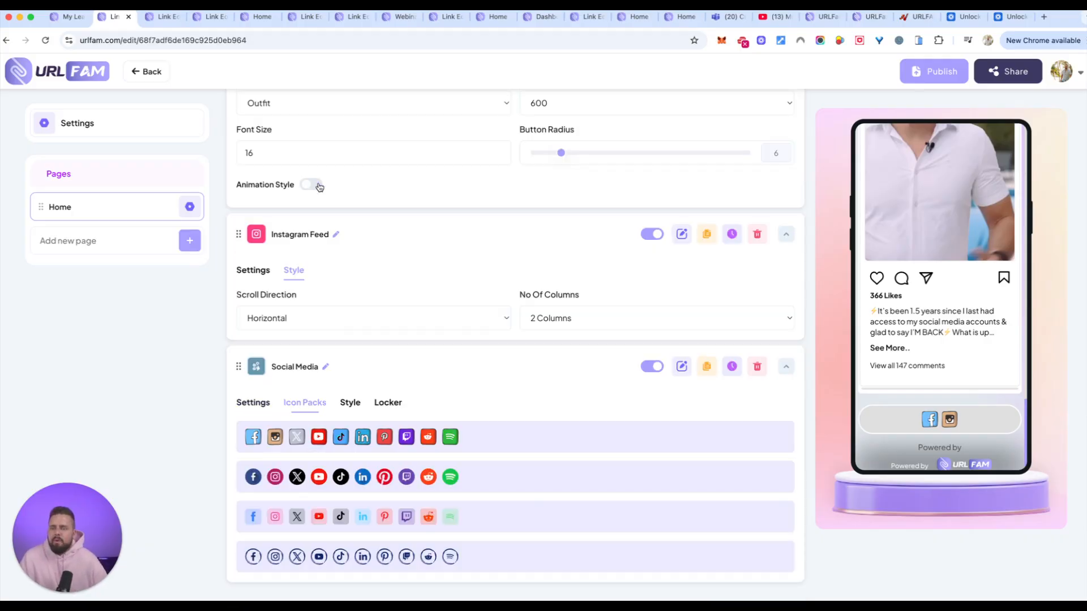
{"action": "left_click", "coordinate": [312, 561]}
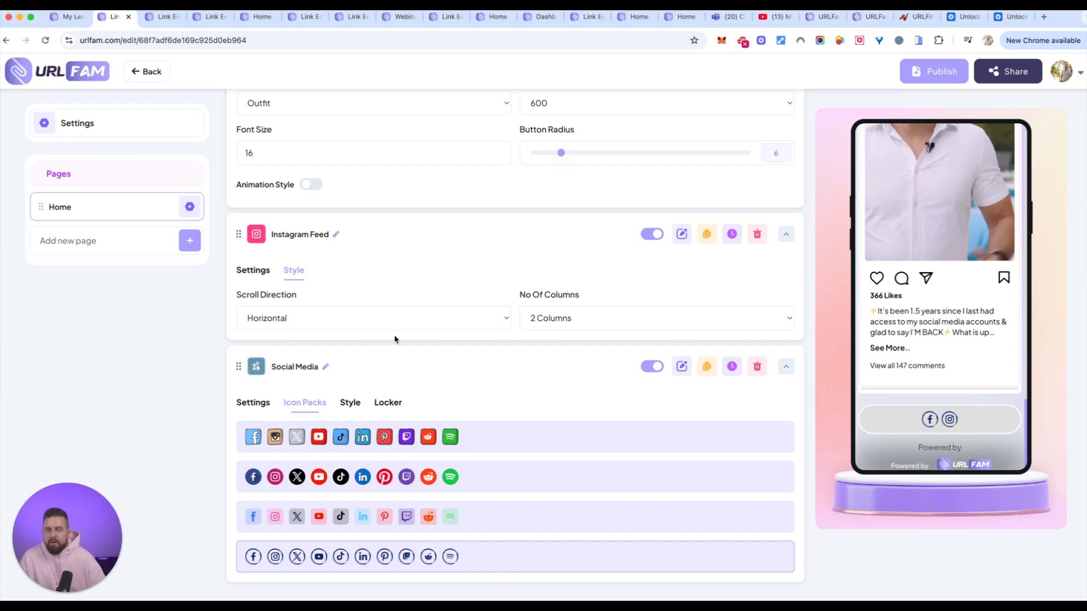
{"action": "scroll", "coordinate": [946, 366], "scroll_direction": "up", "scroll_amount": 3}
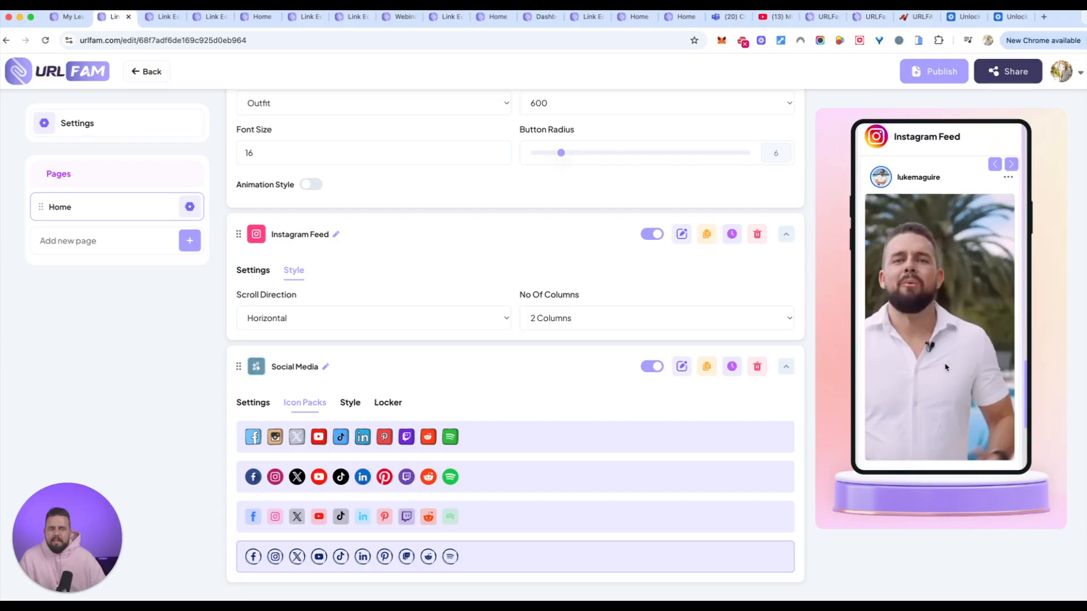
Add a Greeting element from the Layout category and move it to the top of the Home page, above Profile.
{"action": "scroll", "coordinate": [760, 206], "scroll_direction": "up", "scroll_amount": 20}
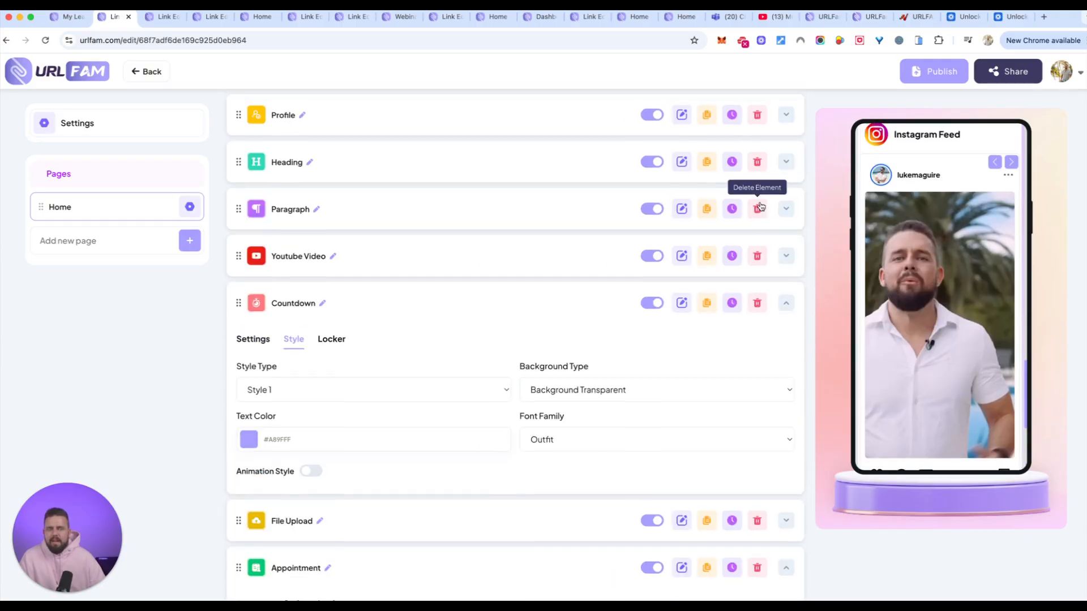
{"action": "left_click", "coordinate": [750, 179]}
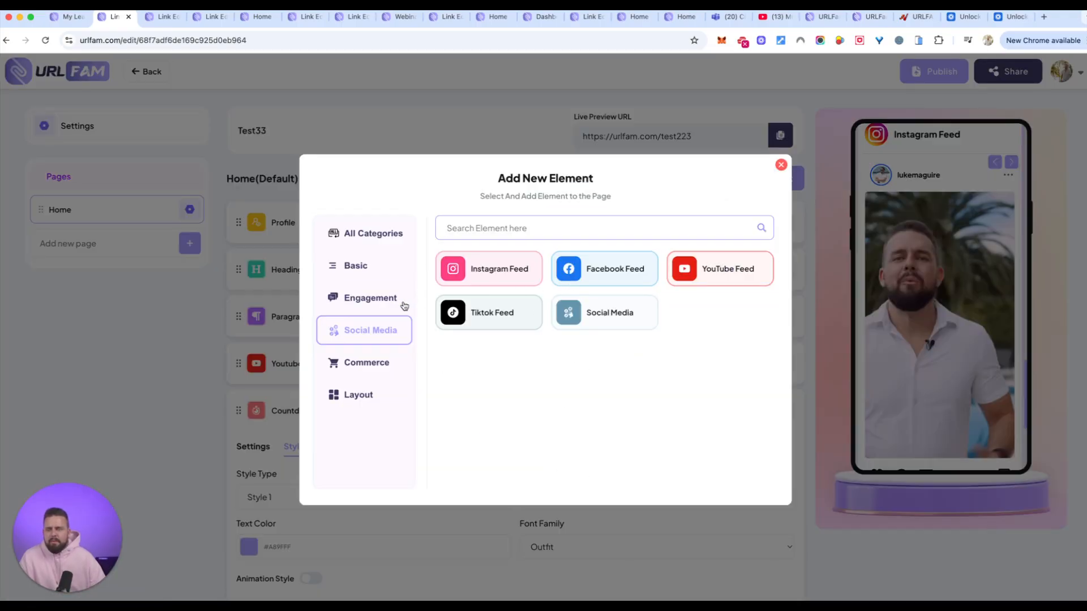
{"action": "left_click", "coordinate": [357, 364]}
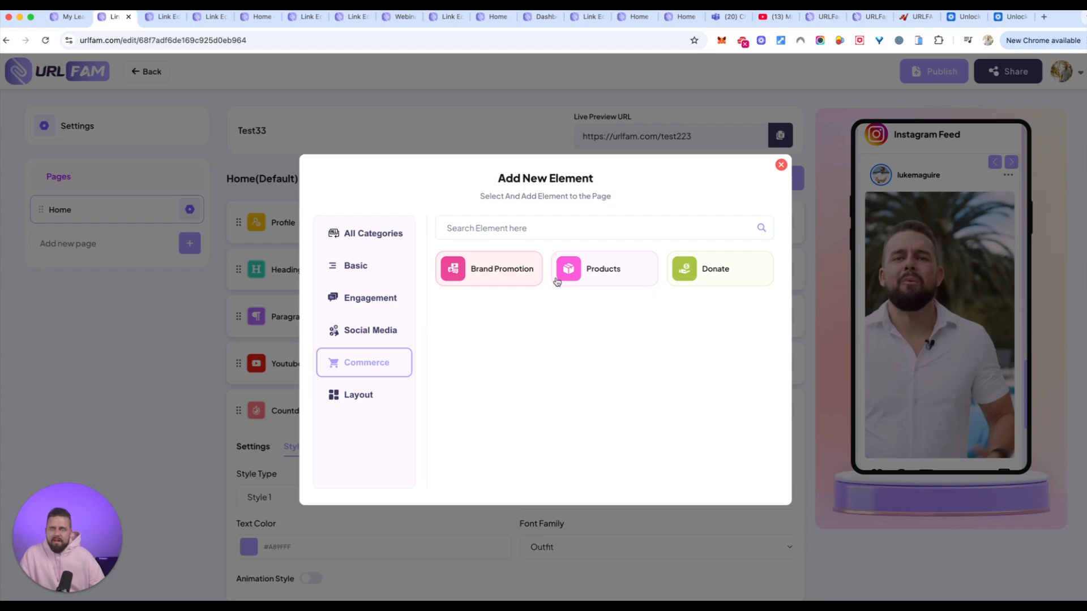
{"action": "left_click", "coordinate": [353, 403]}
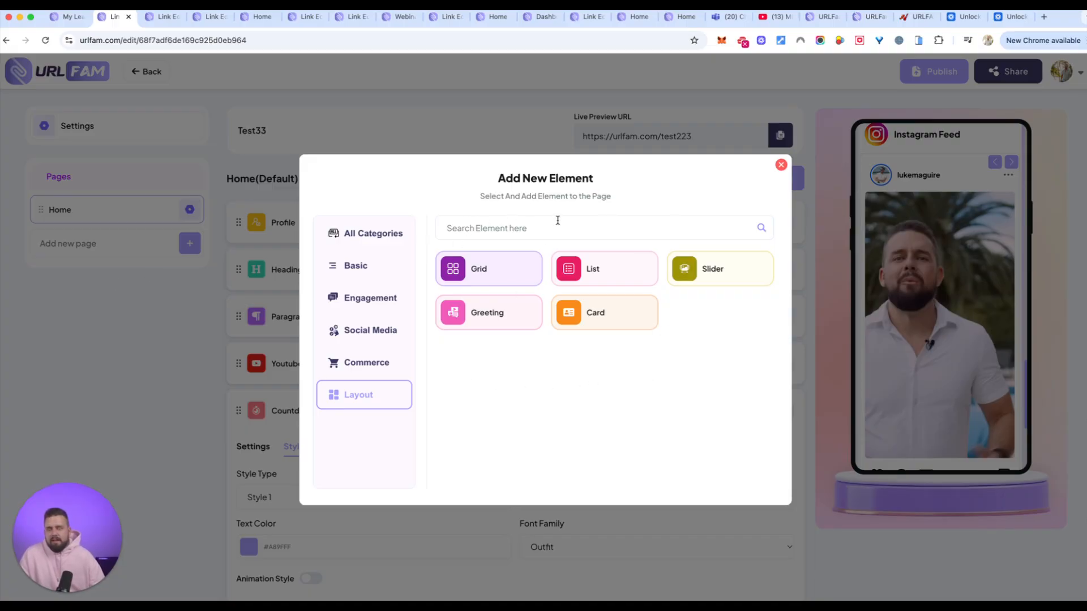
{"action": "left_click", "coordinate": [502, 322]}
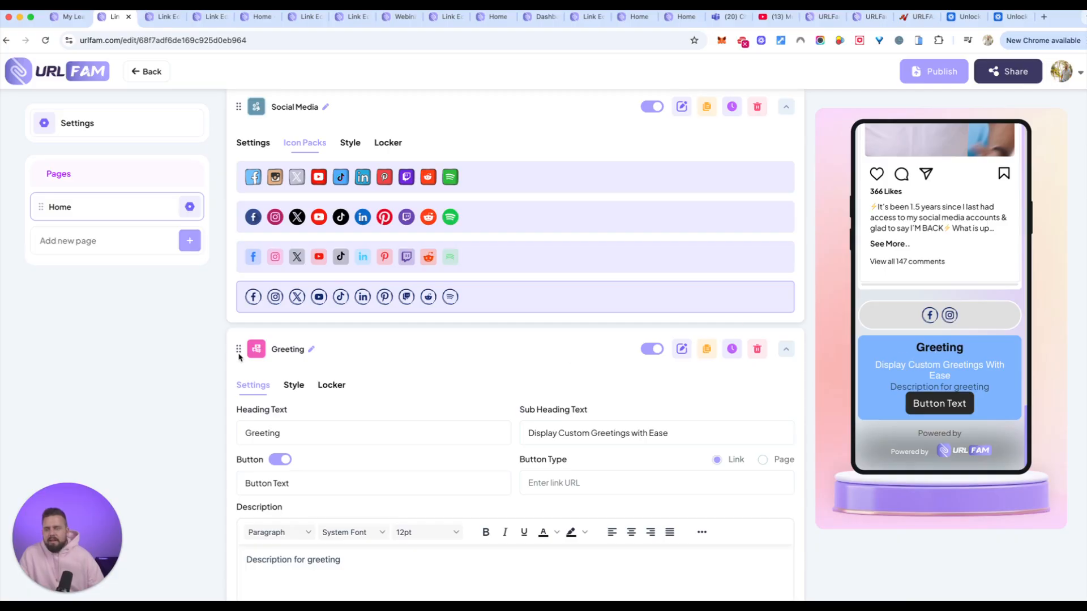
{"action": "left_click_drag", "start_coordinate": [238, 349], "coordinate": [241, 215]}
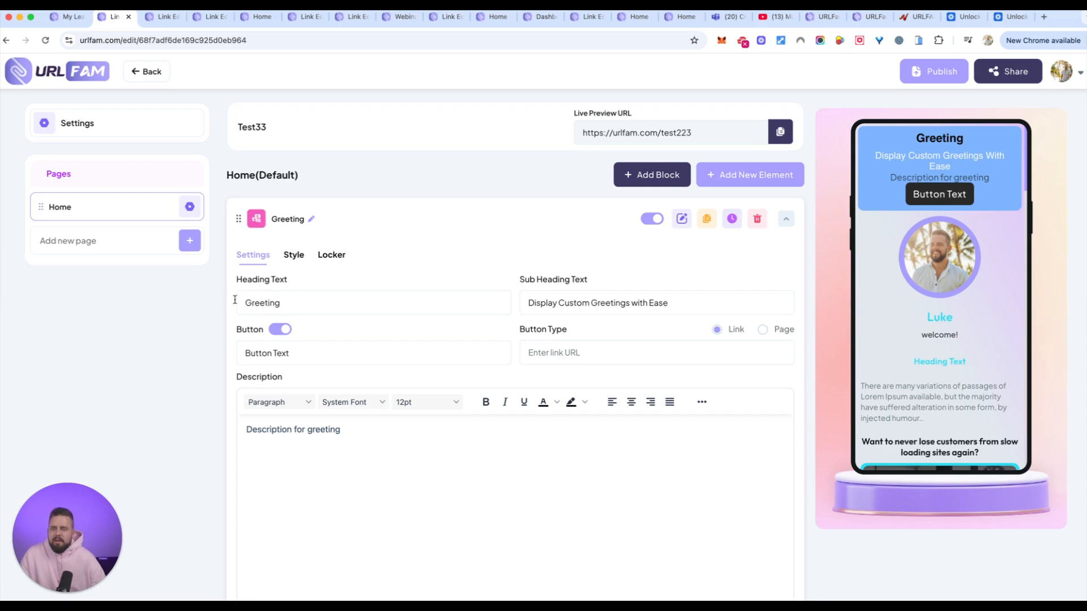
Examine the options for creating a new page and close them without creating one.
{"action": "left_click", "coordinate": [191, 239]}
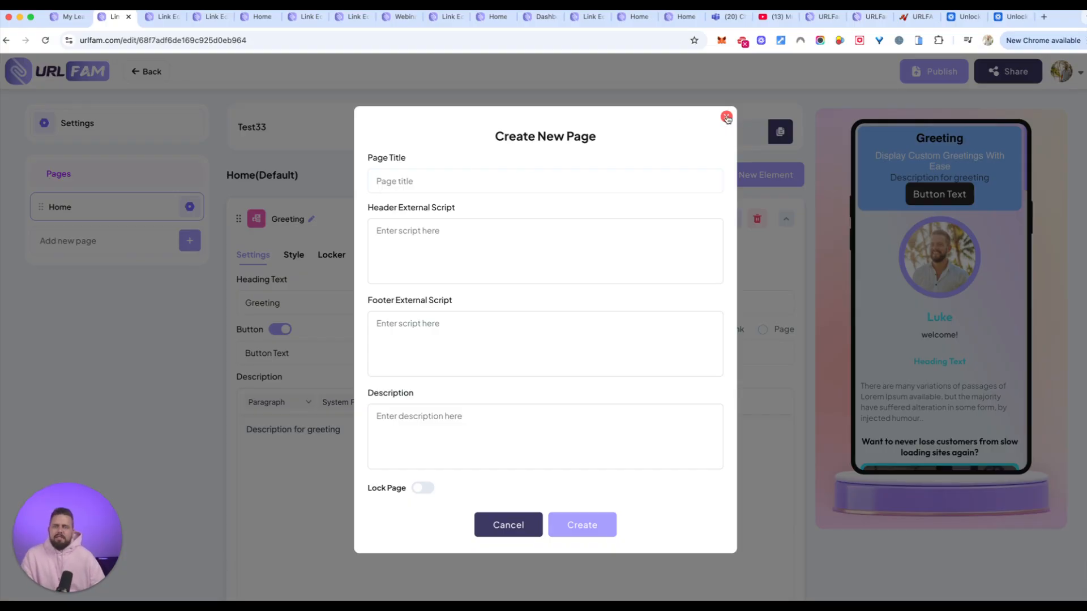
{"action": "left_click", "coordinate": [726, 118]}
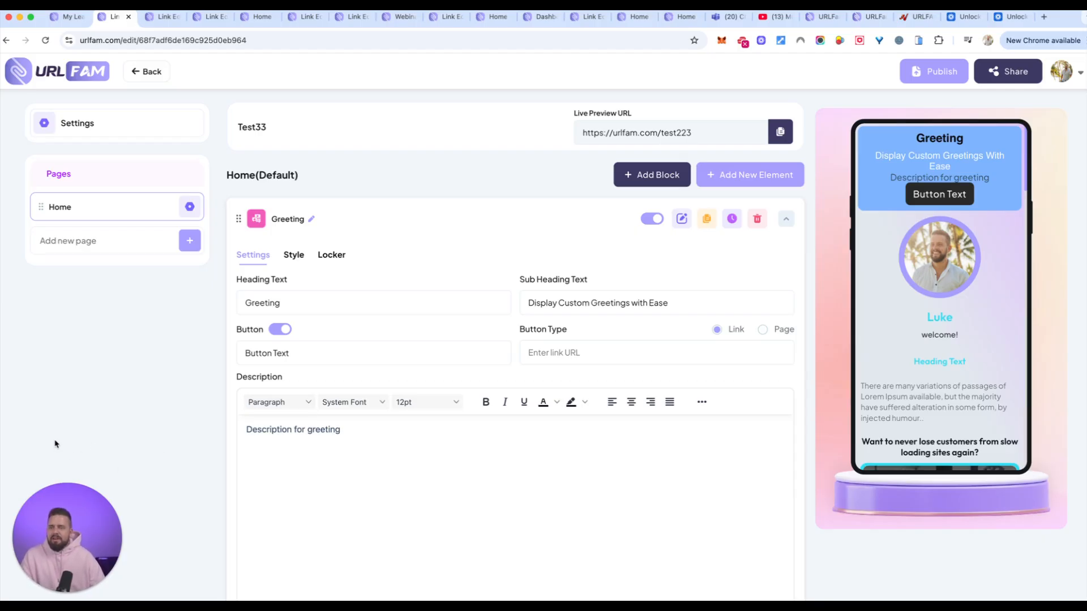
Examine the Thereplay link page's editor and the link page that has the additional MARKETING PRODUCT page.
{"action": "left_click", "coordinate": [252, 17]}
{"action": "left_click", "coordinate": [210, 17]}
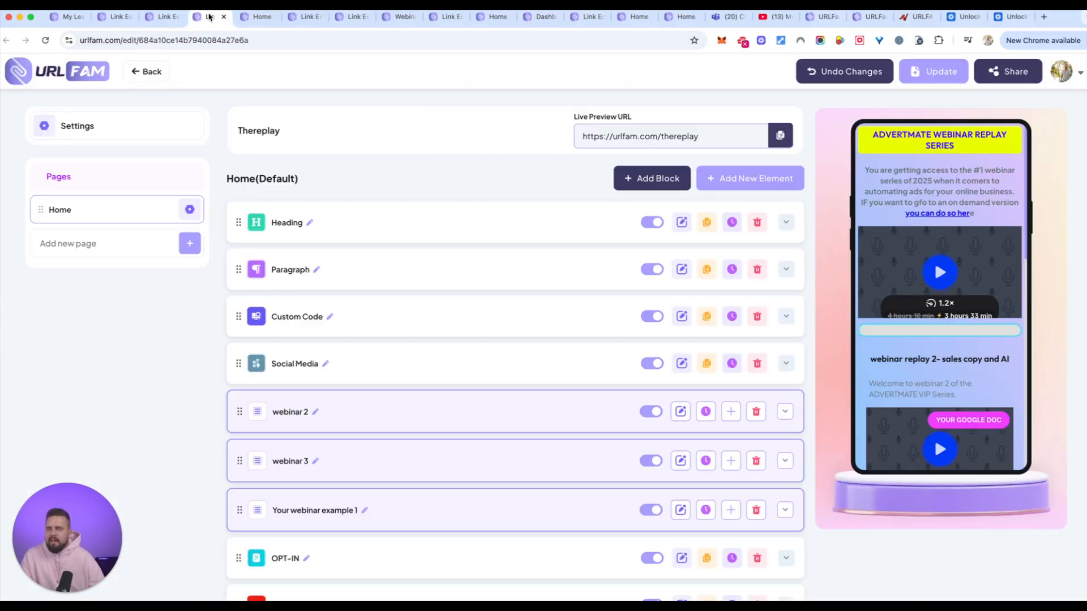
{"action": "left_click", "coordinate": [167, 18]}
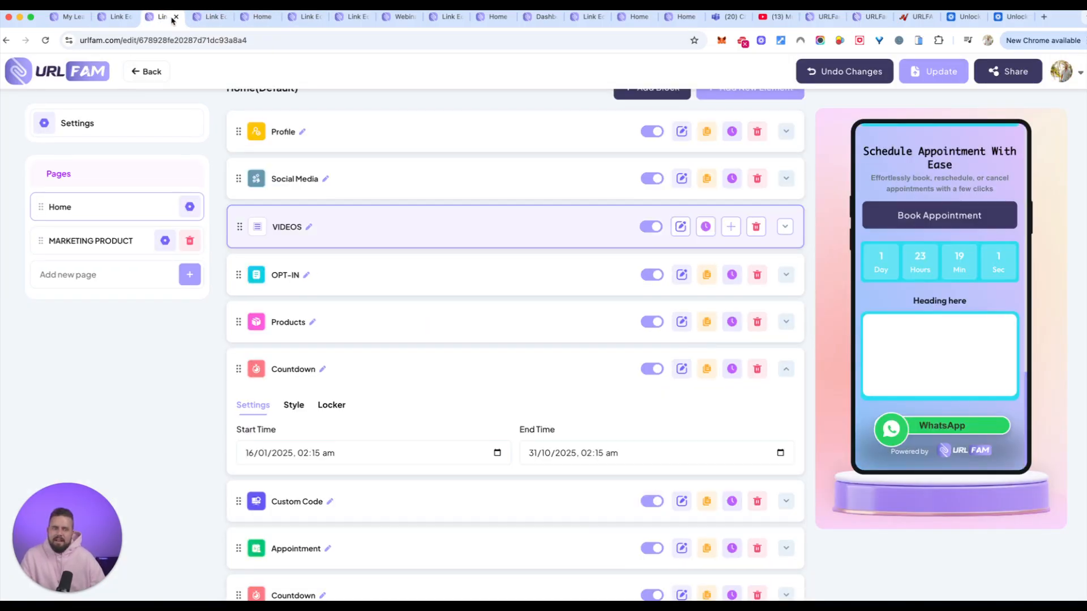
{"action": "scroll", "coordinate": [926, 306], "scroll_direction": "up", "scroll_amount": 15}
{"action": "scroll", "coordinate": [927, 307], "scroll_direction": "down", "scroll_amount": 10}
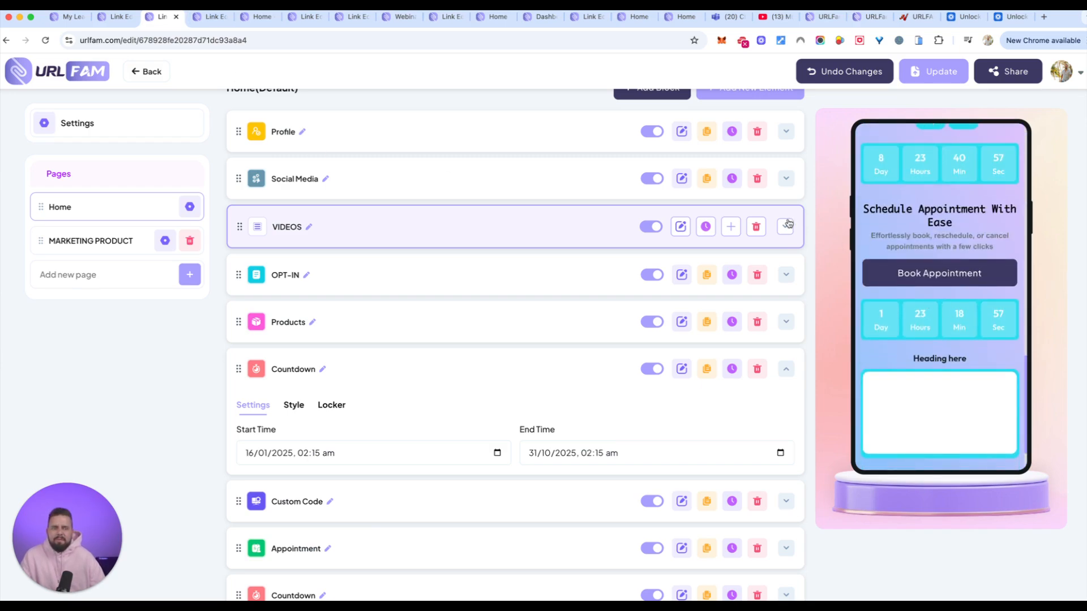
View the live urlfam.com/thereplay page in the phone simulator and look through its webinar replay blocks.
{"action": "left_click", "coordinate": [261, 18]}
{"action": "scroll", "coordinate": [547, 231], "scroll_direction": "up", "scroll_amount": 3}
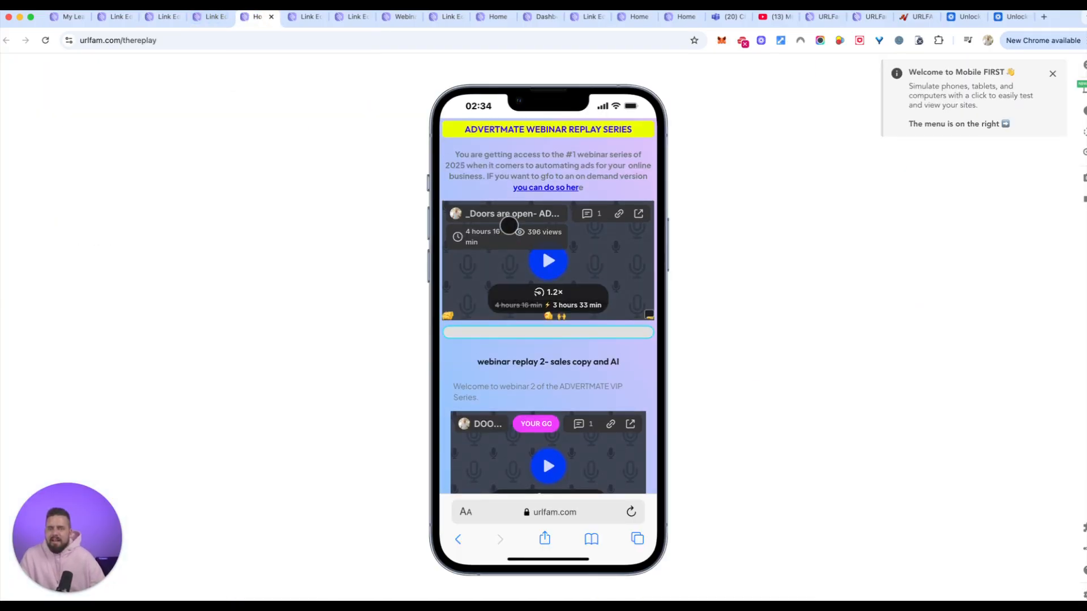
{"action": "scroll", "coordinate": [572, 261], "scroll_direction": "down", "scroll_amount": 2}
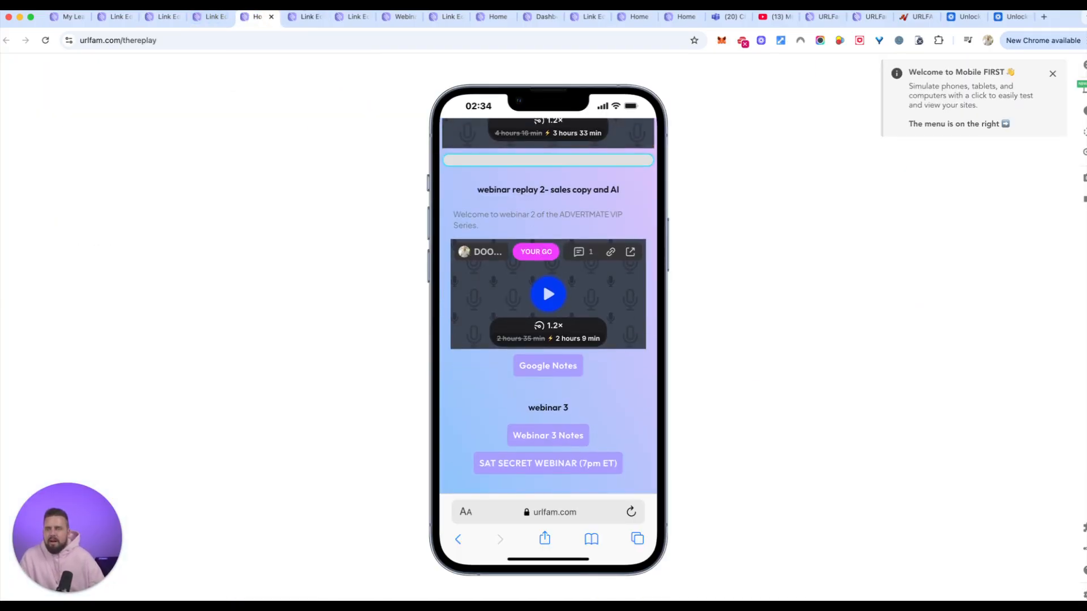
Review the DOG PRO PRODUCTS link page, the link page with the weight loss tips page, and the Webinar Data records.
{"action": "left_click", "coordinate": [298, 20]}
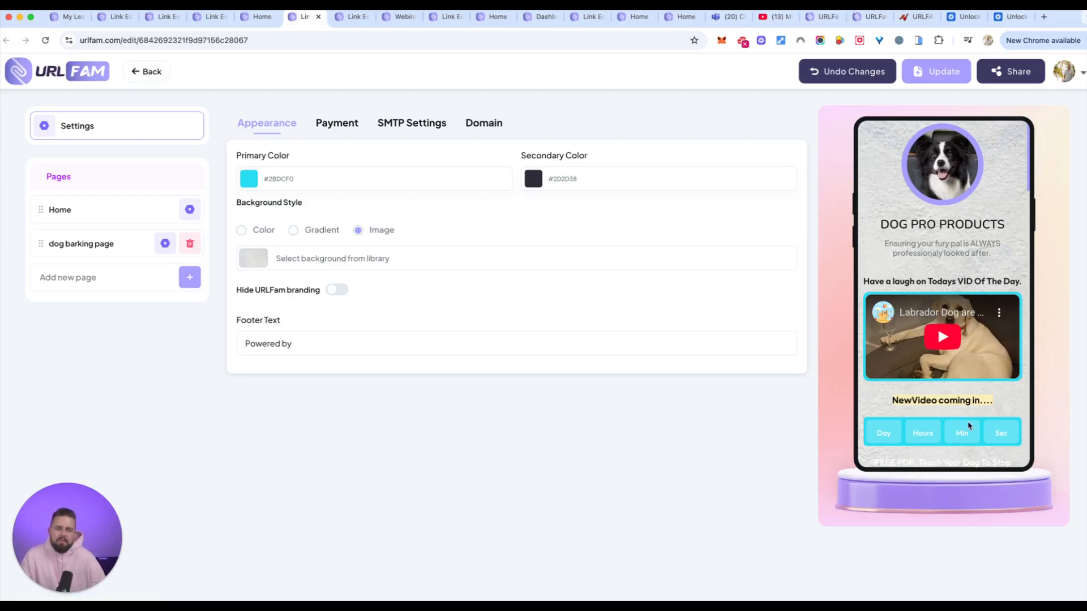
{"action": "scroll", "coordinate": [941, 426], "scroll_direction": "down", "scroll_amount": 2}
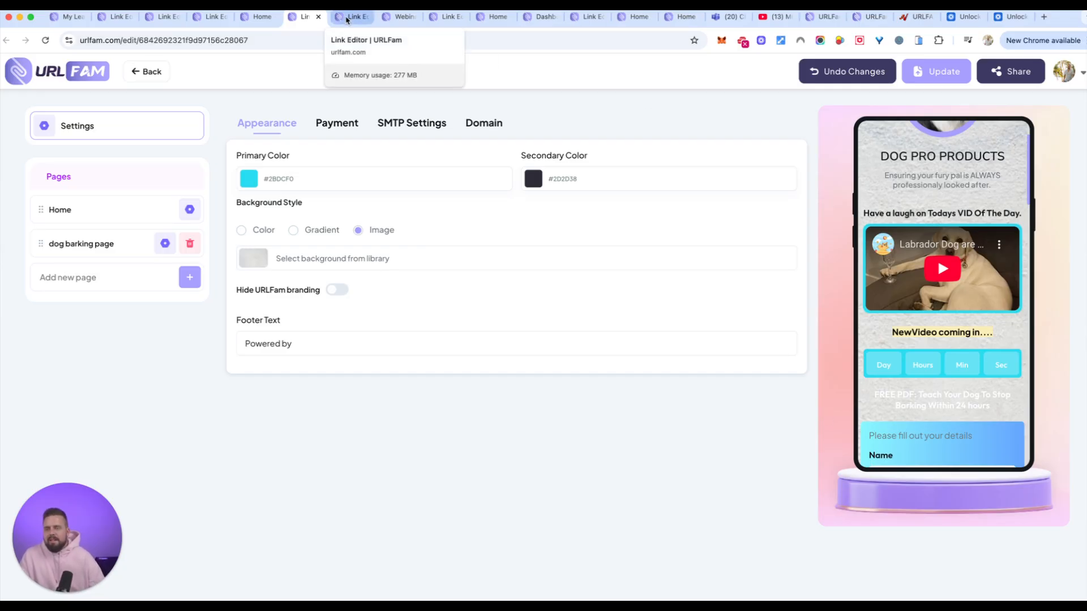
{"action": "left_click", "coordinate": [347, 18]}
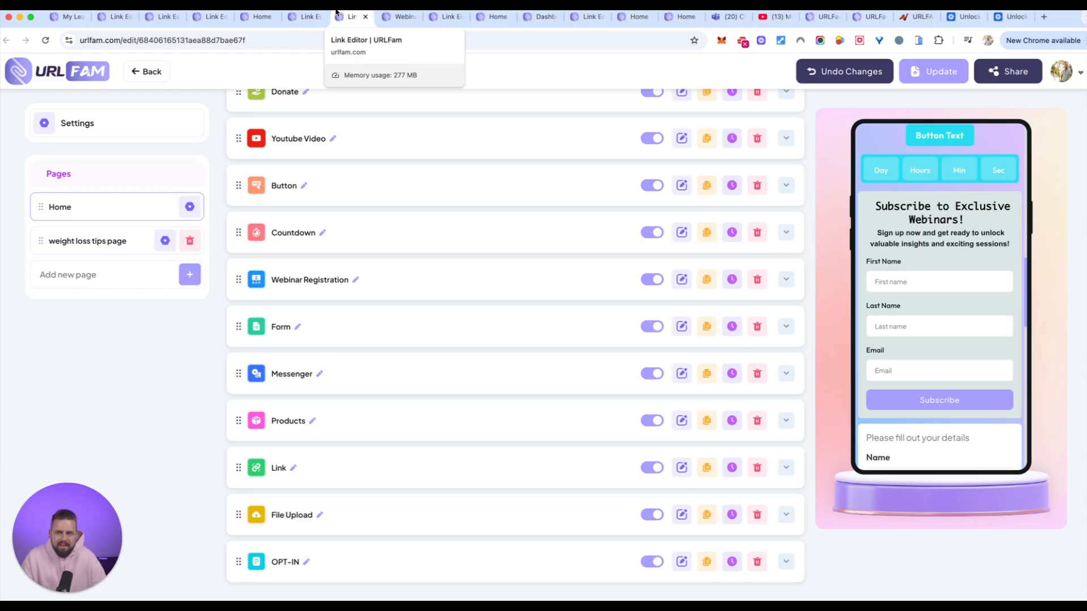
{"action": "left_click", "coordinate": [404, 17]}
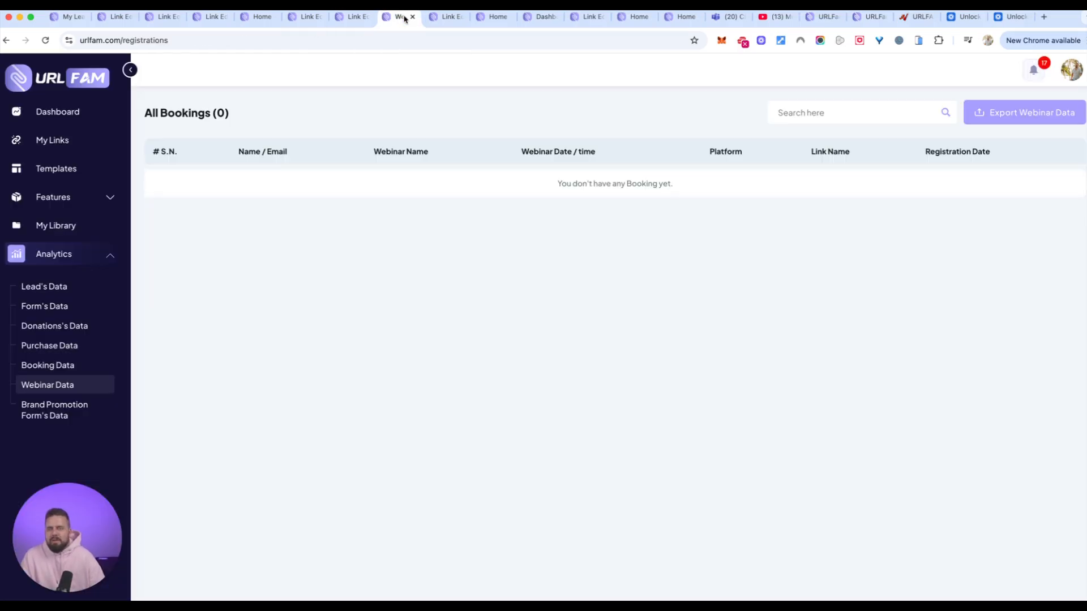
Examine the Carrepair link page's preview from its slider and services through to the Book Your Service form.
{"action": "left_click", "coordinate": [446, 18]}
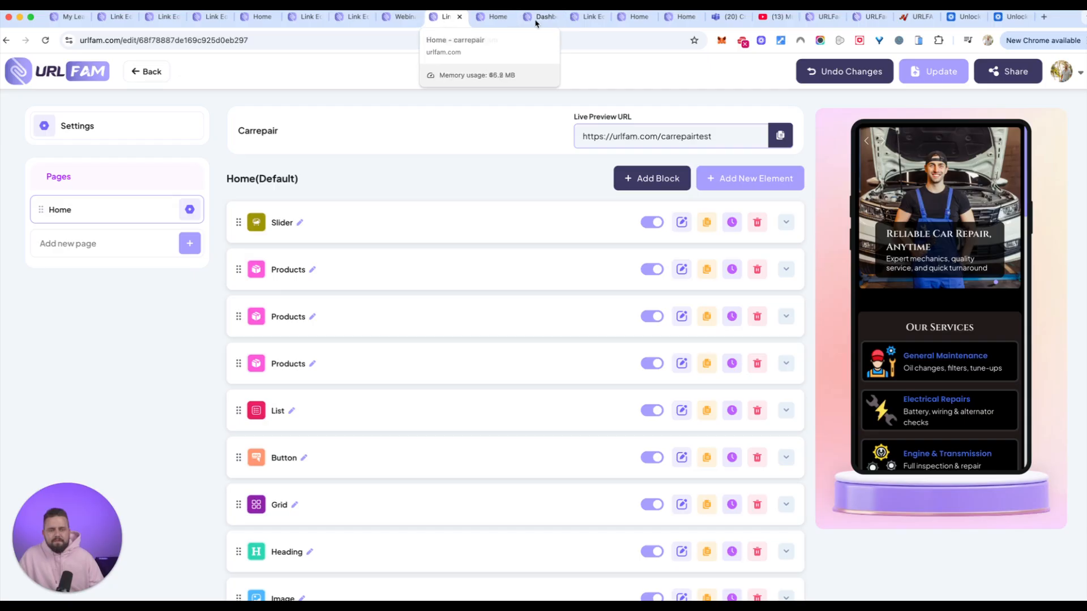
{"action": "scroll", "coordinate": [931, 245], "scroll_direction": "down", "scroll_amount": 4}
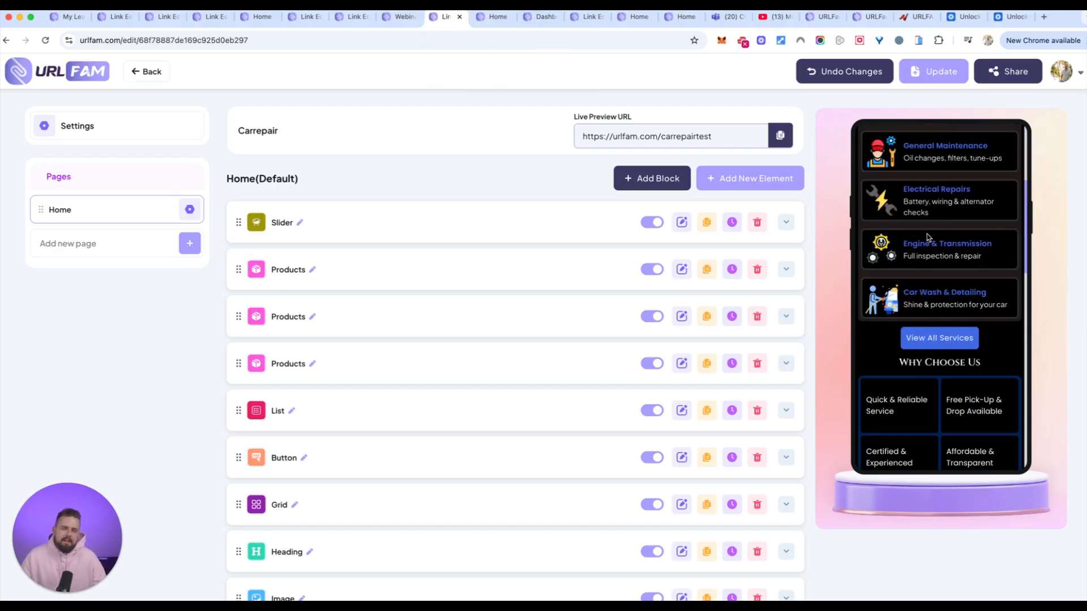
{"action": "scroll", "coordinate": [929, 238], "scroll_direction": "up", "scroll_amount": 4}
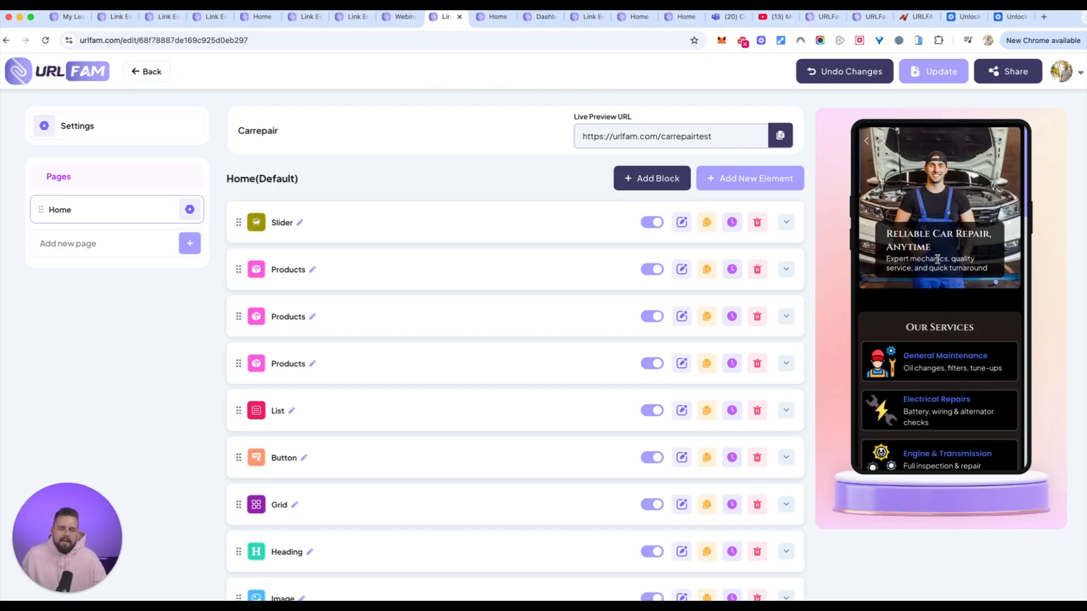
{"action": "scroll", "coordinate": [962, 347], "scroll_direction": "down", "scroll_amount": 1}
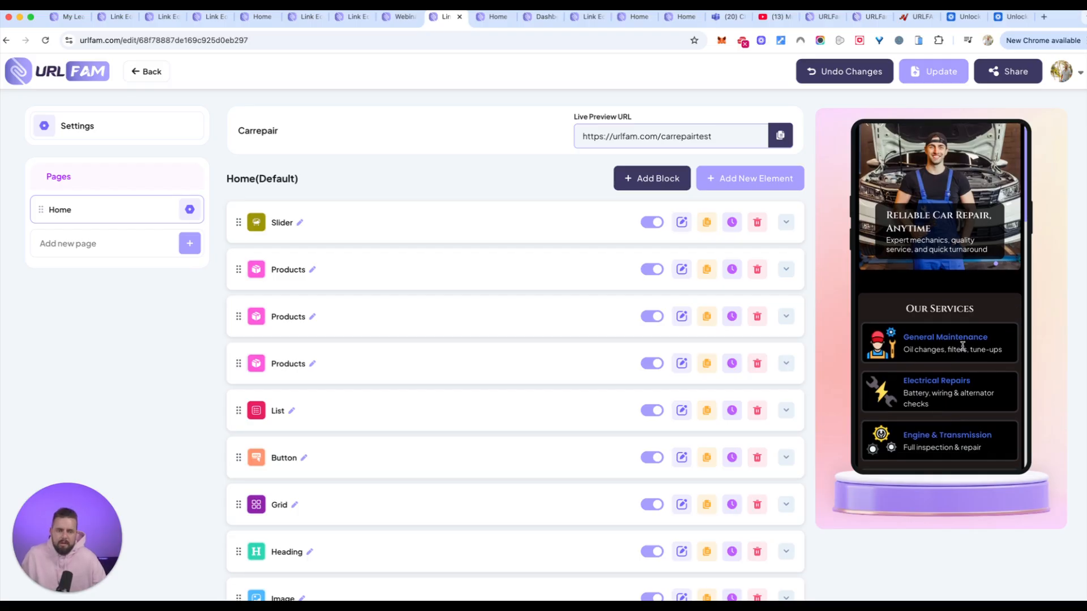
{"action": "scroll", "coordinate": [952, 345], "scroll_direction": "down", "scroll_amount": 10}
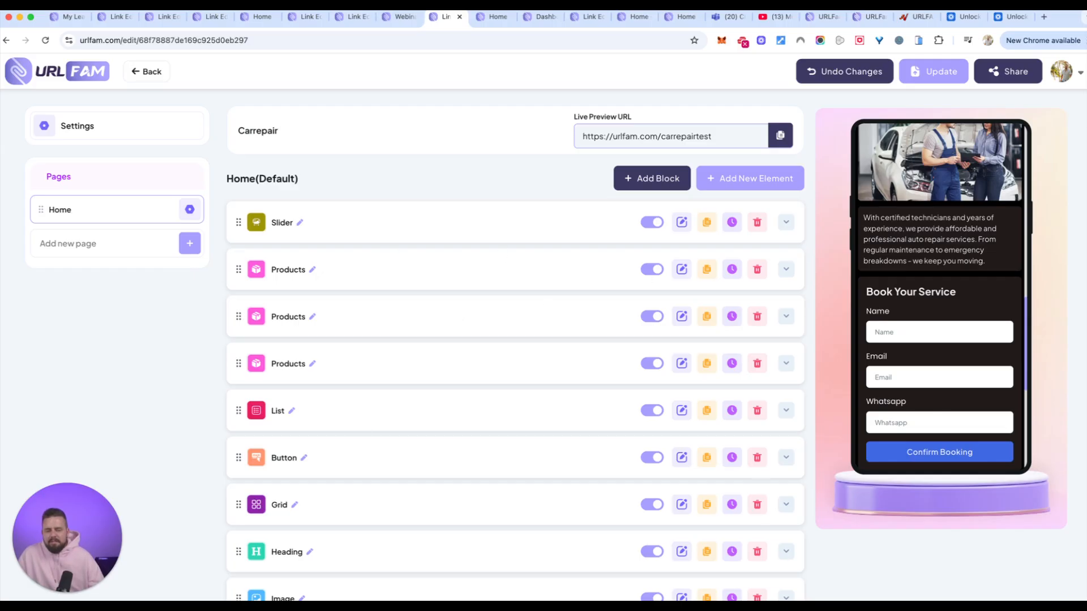
Switch to the mirrored phone and look through the mobile URLFAM dashboard and its account options.
{"action": "key", "text": "super+Tab"}
{"action": "left_click_drag", "start_coordinate": [1013, 125], "coordinate": [976, 127]}
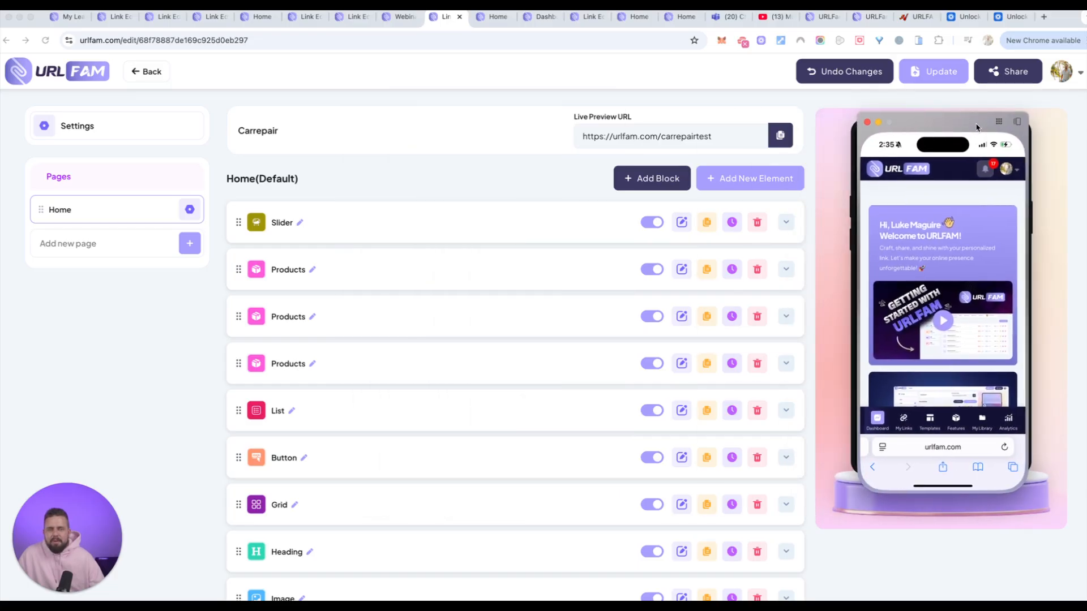
{"action": "scroll", "coordinate": [953, 306], "scroll_direction": "down", "scroll_amount": 5}
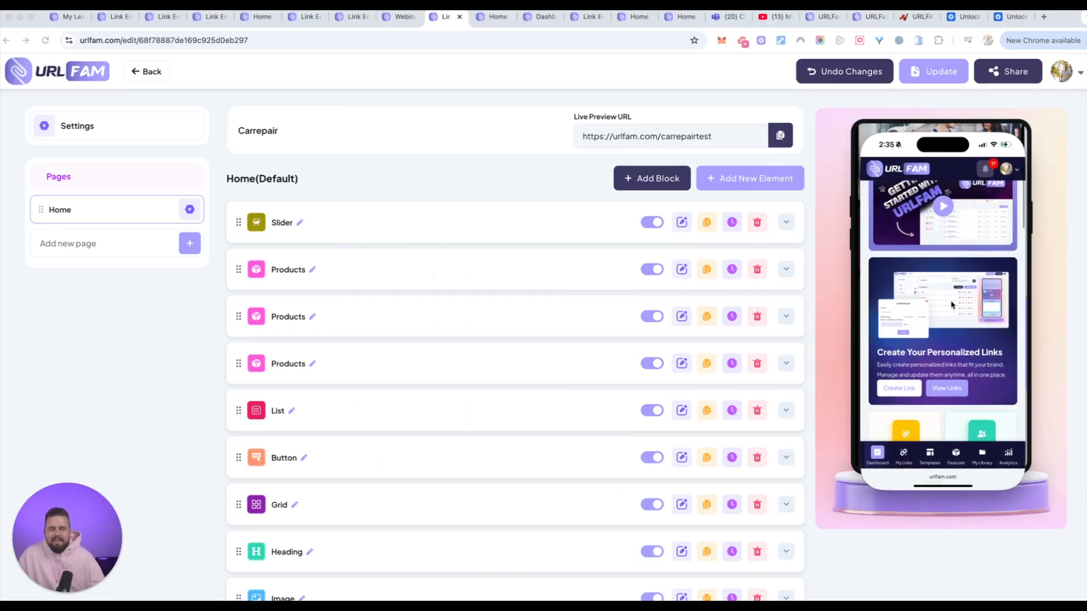
{"action": "scroll", "coordinate": [952, 306], "scroll_direction": "down", "scroll_amount": 1}
{"action": "scroll", "coordinate": [953, 249], "scroll_direction": "up", "scroll_amount": 10}
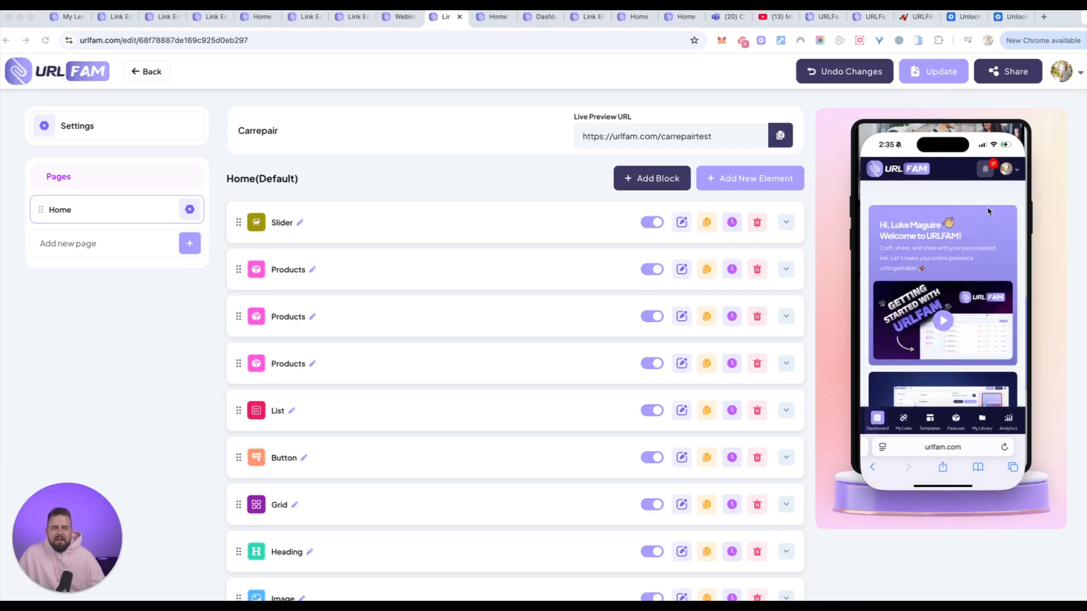
{"action": "scroll", "coordinate": [955, 273], "scroll_direction": "down", "scroll_amount": 2}
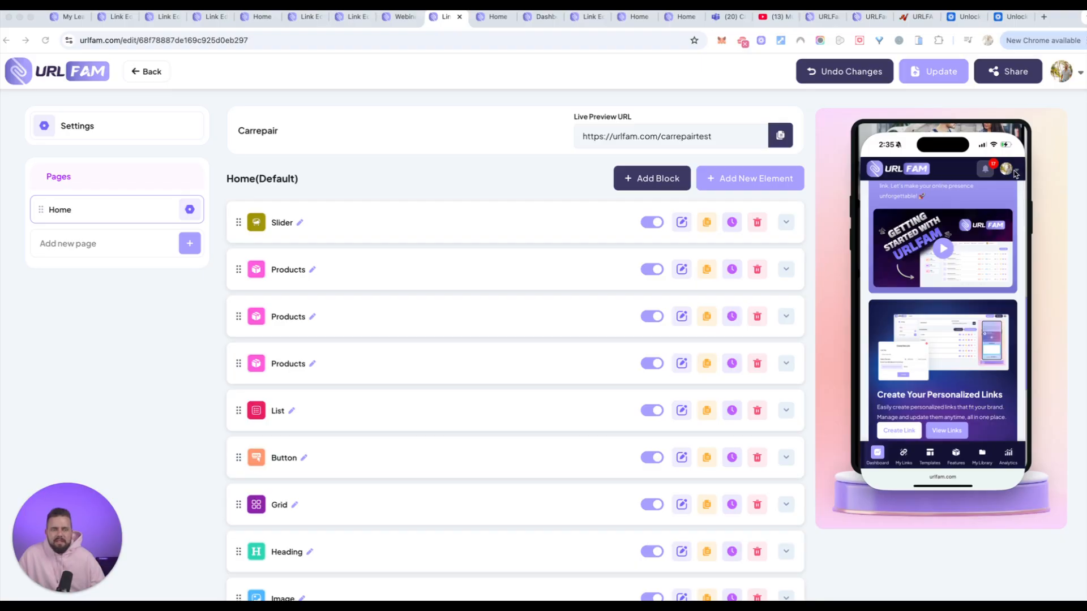
{"action": "left_click", "coordinate": [1017, 172]}
{"action": "left_click", "coordinate": [939, 247]}
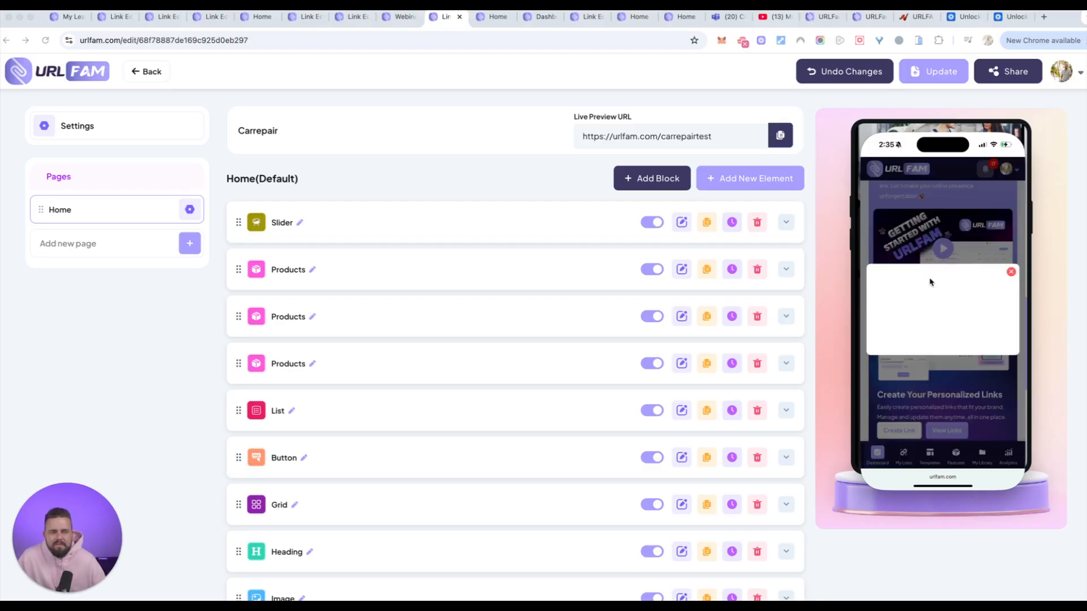
{"action": "left_click", "coordinate": [1011, 272]}
{"action": "scroll", "coordinate": [984, 361], "scroll_direction": "down", "scroll_amount": 4}
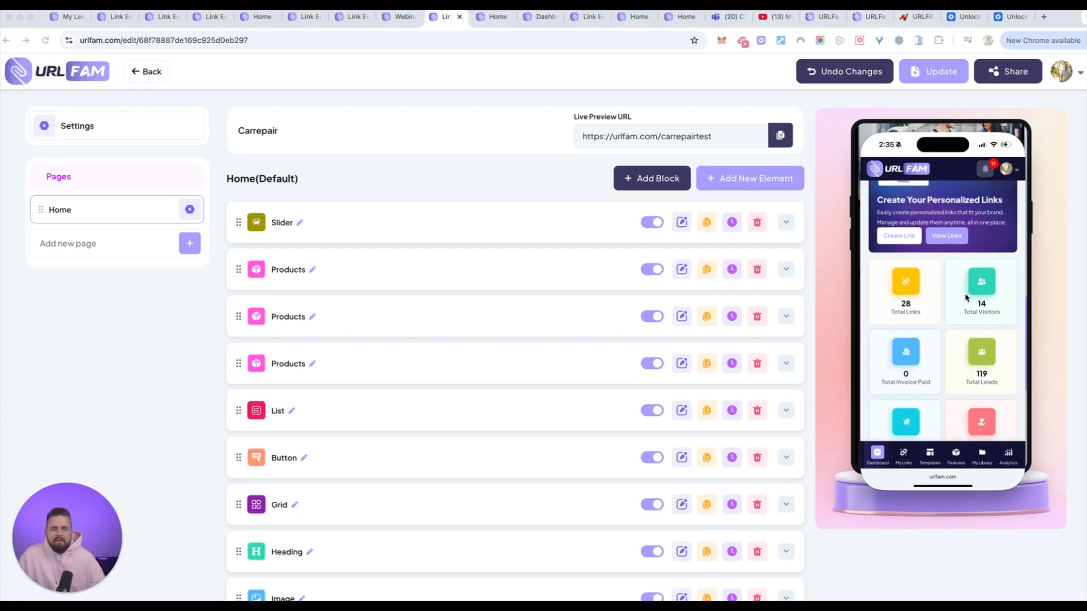
Open the test33 link for editing from the link list on the mirrored phone.
{"action": "left_click", "coordinate": [952, 237]}
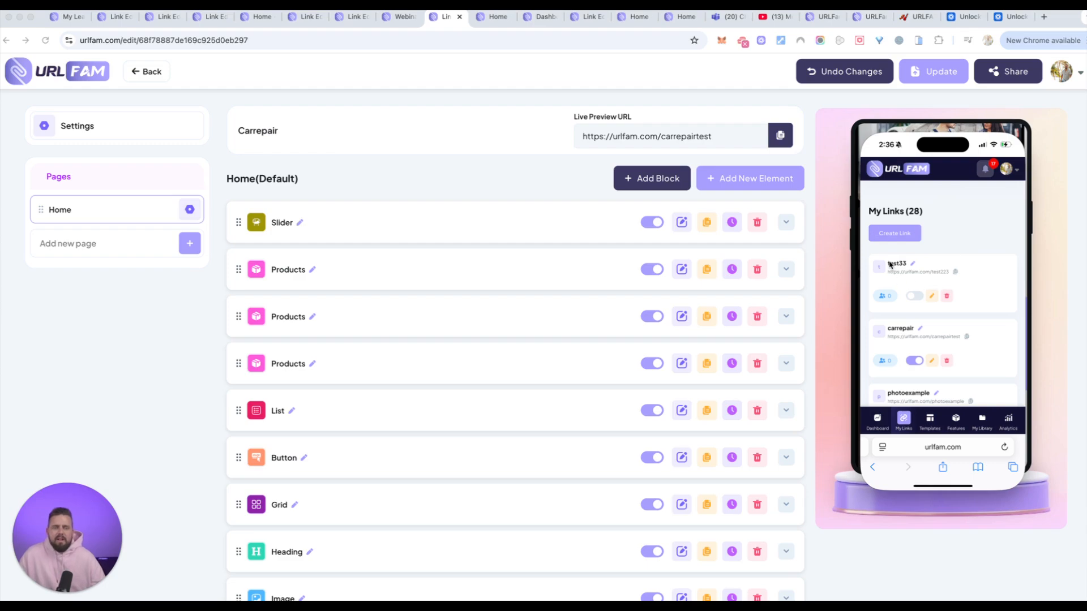
{"action": "left_click", "coordinate": [934, 297]}
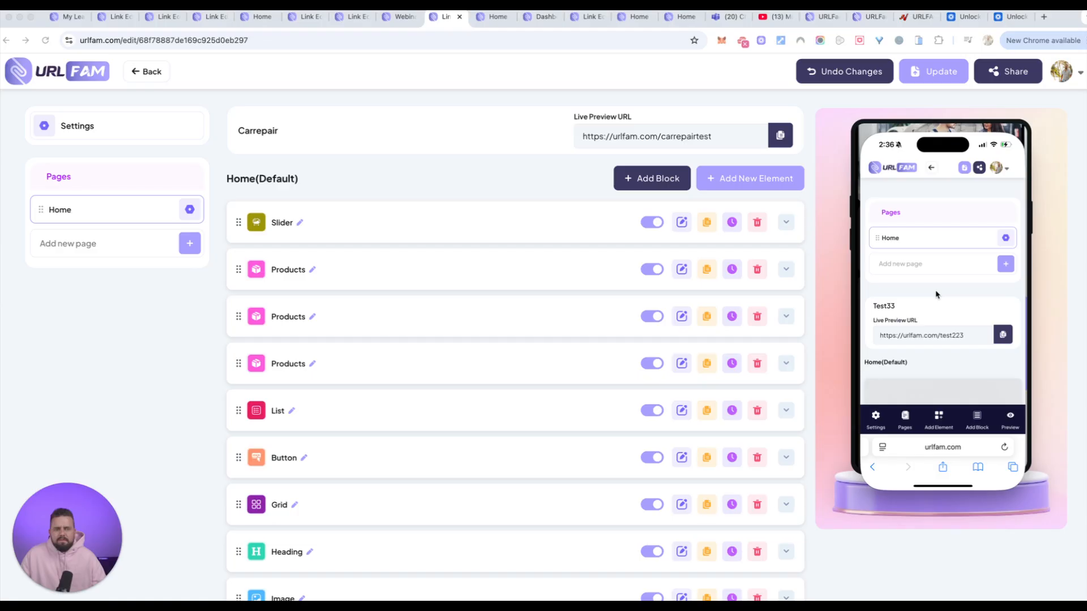
{"action": "scroll", "coordinate": [944, 294], "scroll_direction": "down", "scroll_amount": 2}
{"action": "scroll", "coordinate": [945, 294], "scroll_direction": "down", "scroll_amount": 10}
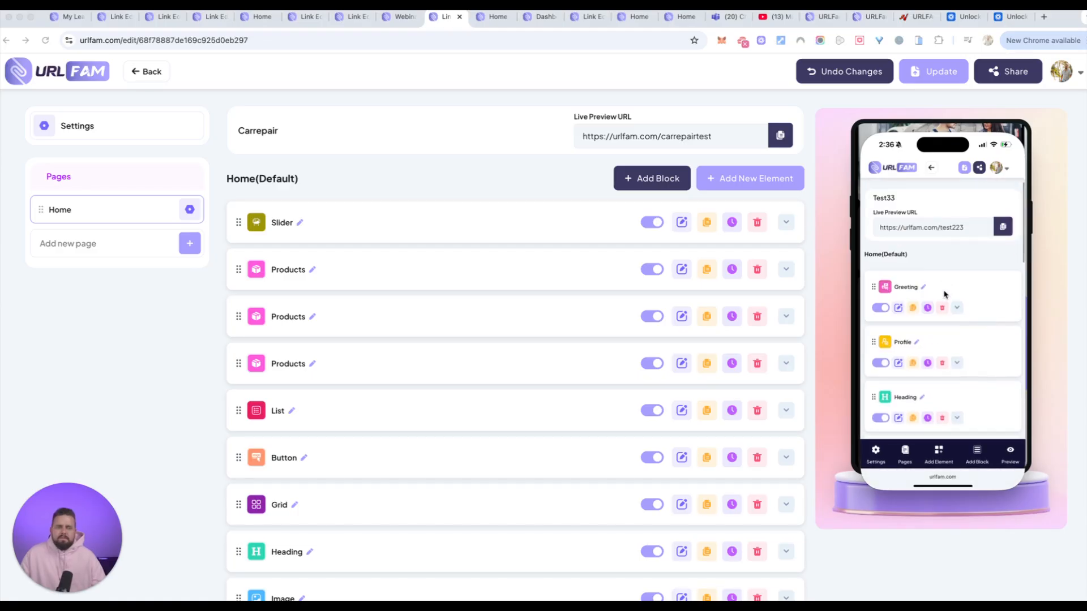
Examine Test33's mobile element list and live page preview down to the footer.
{"action": "scroll", "coordinate": [945, 294], "scroll_direction": "down", "scroll_amount": 10}
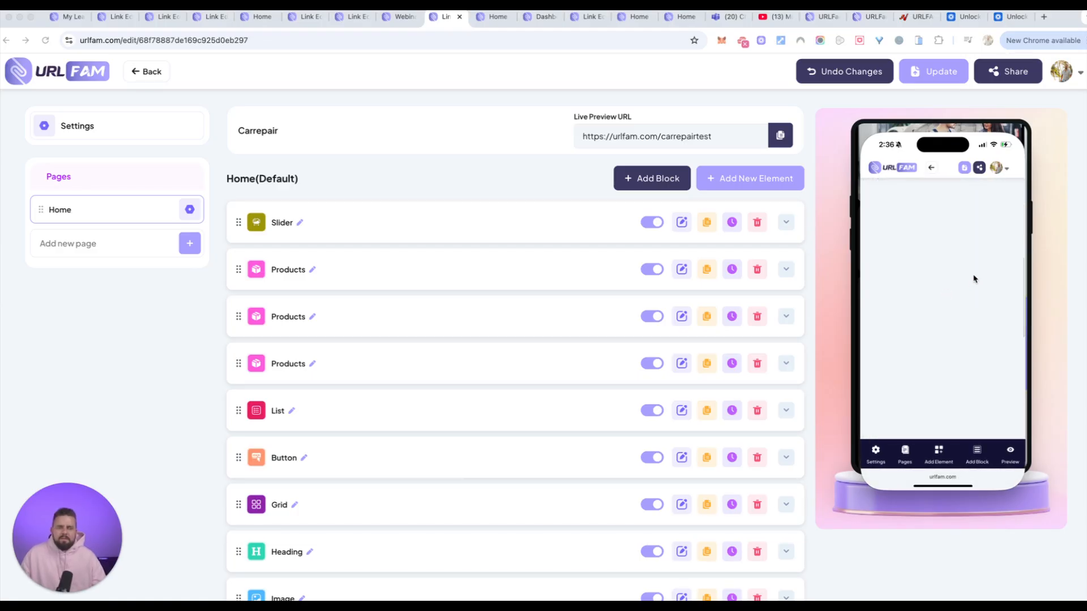
{"action": "scroll", "coordinate": [990, 277], "scroll_direction": "down", "scroll_amount": 15}
{"action": "scroll", "coordinate": [990, 278], "scroll_direction": "down", "scroll_amount": 5}
{"action": "scroll", "coordinate": [979, 280], "scroll_direction": "up", "scroll_amount": 1}
{"action": "scroll", "coordinate": [973, 282], "scroll_direction": "up", "scroll_amount": 1}
{"action": "scroll", "coordinate": [974, 281], "scroll_direction": "down", "scroll_amount": 5}
{"action": "scroll", "coordinate": [974, 282], "scroll_direction": "down", "scroll_amount": 3}
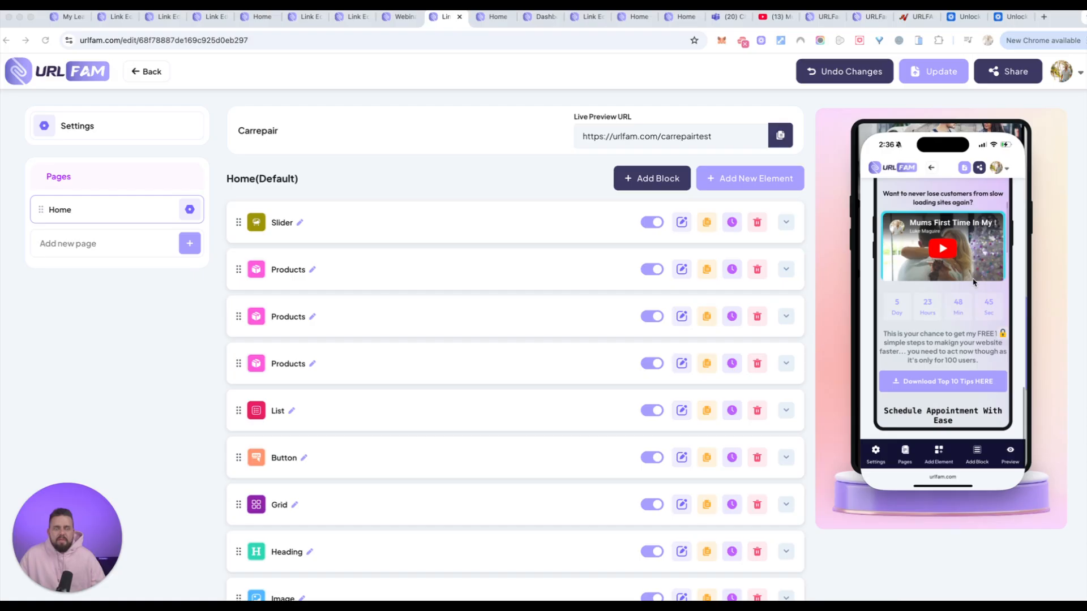
{"action": "scroll", "coordinate": [951, 379], "scroll_direction": "down", "scroll_amount": 10}
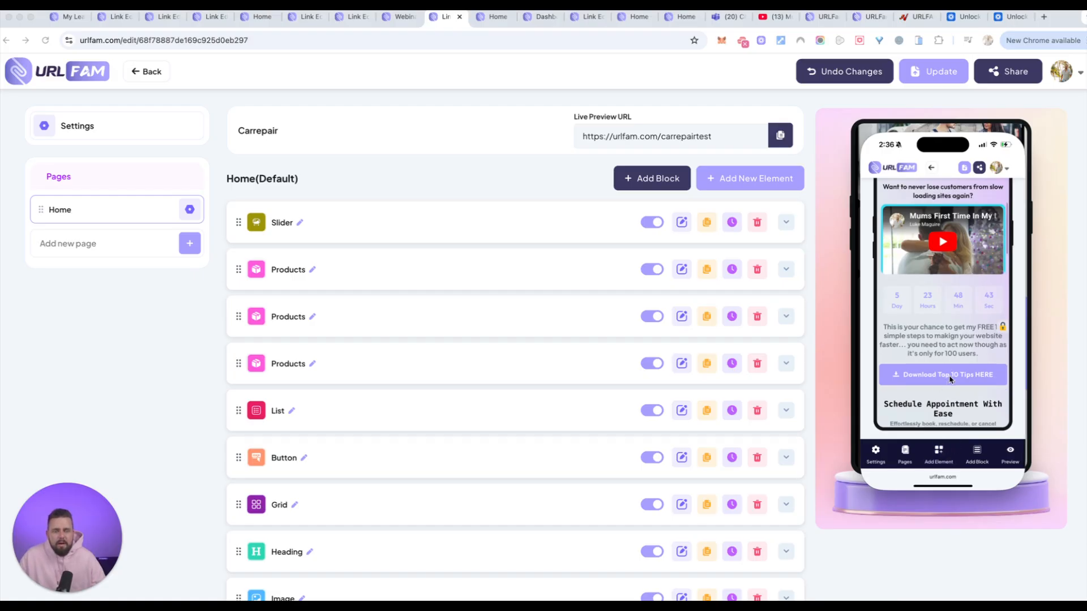
{"action": "scroll", "coordinate": [950, 380], "scroll_direction": "down", "scroll_amount": 10}
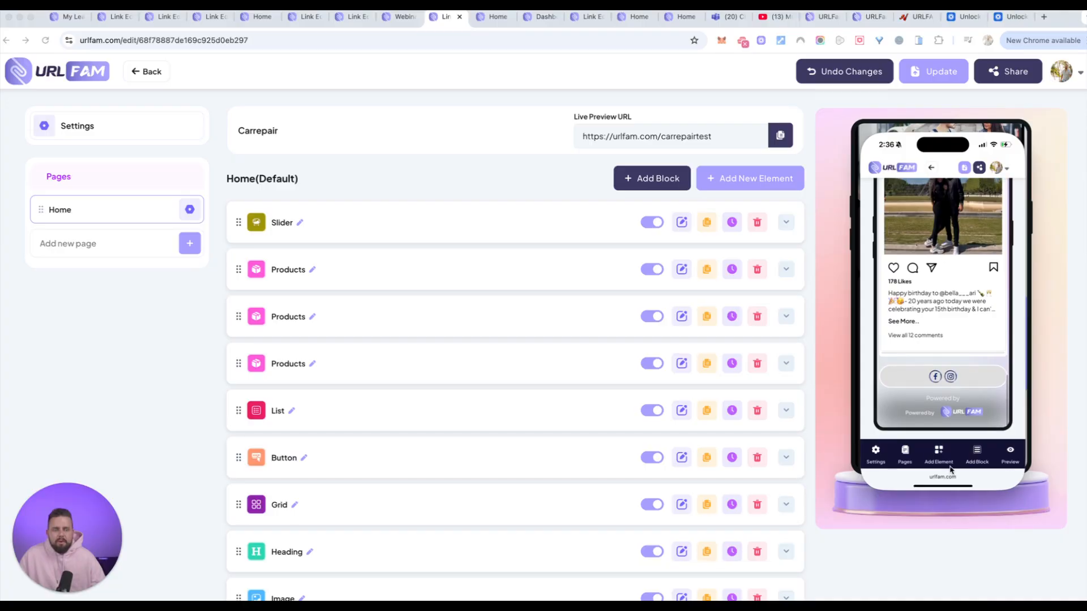
Add an Audio Player element to Test33's Home page and set its player type to Spotify.
{"action": "left_click", "coordinate": [938, 450]}
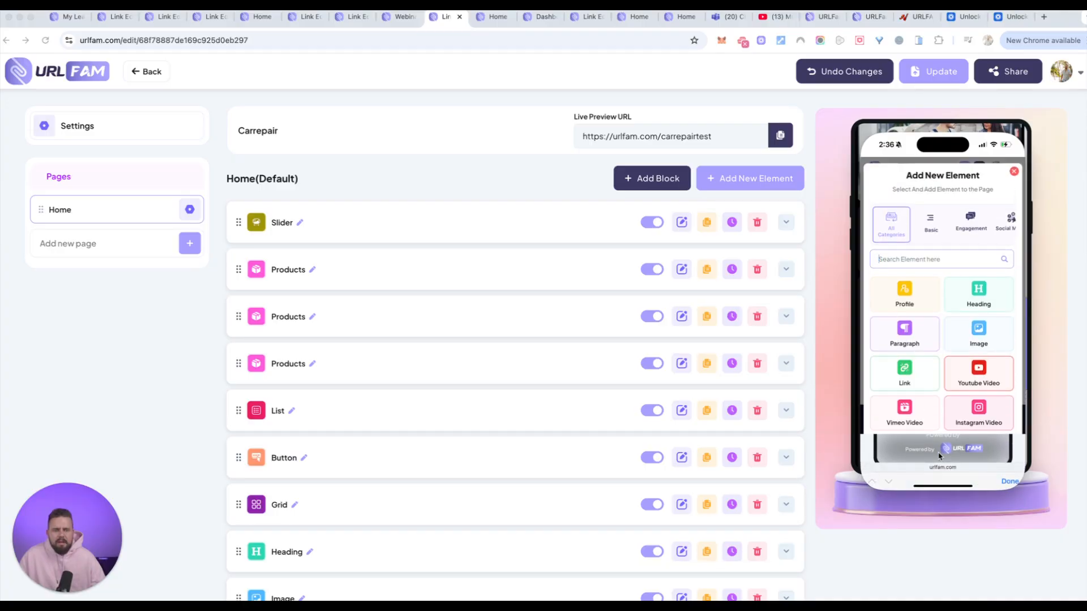
{"action": "scroll", "coordinate": [925, 368], "scroll_direction": "down", "scroll_amount": 1}
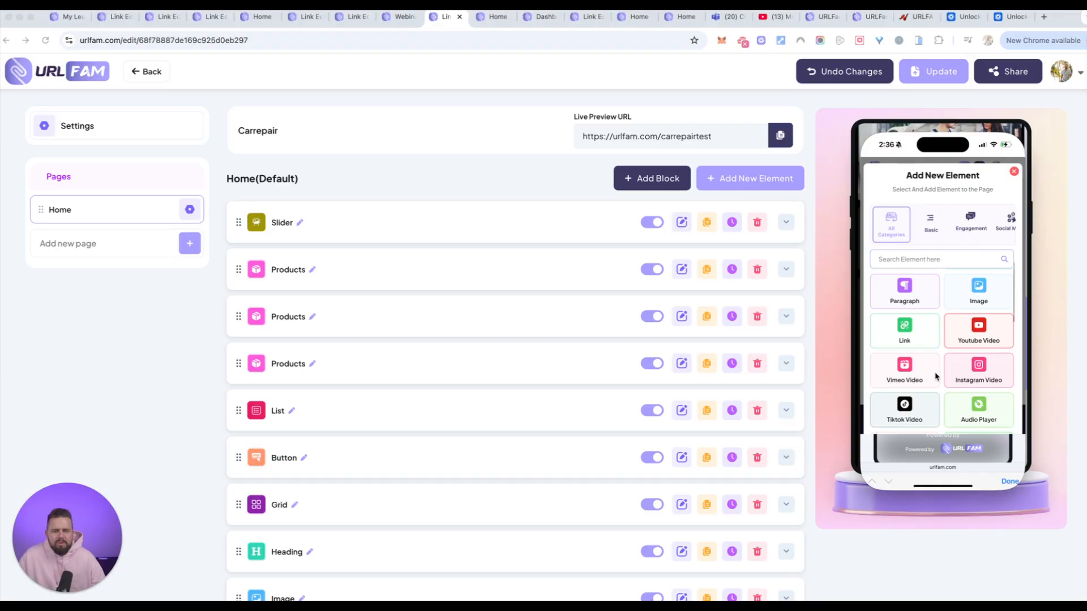
{"action": "scroll", "coordinate": [943, 380], "scroll_direction": "down", "scroll_amount": 1}
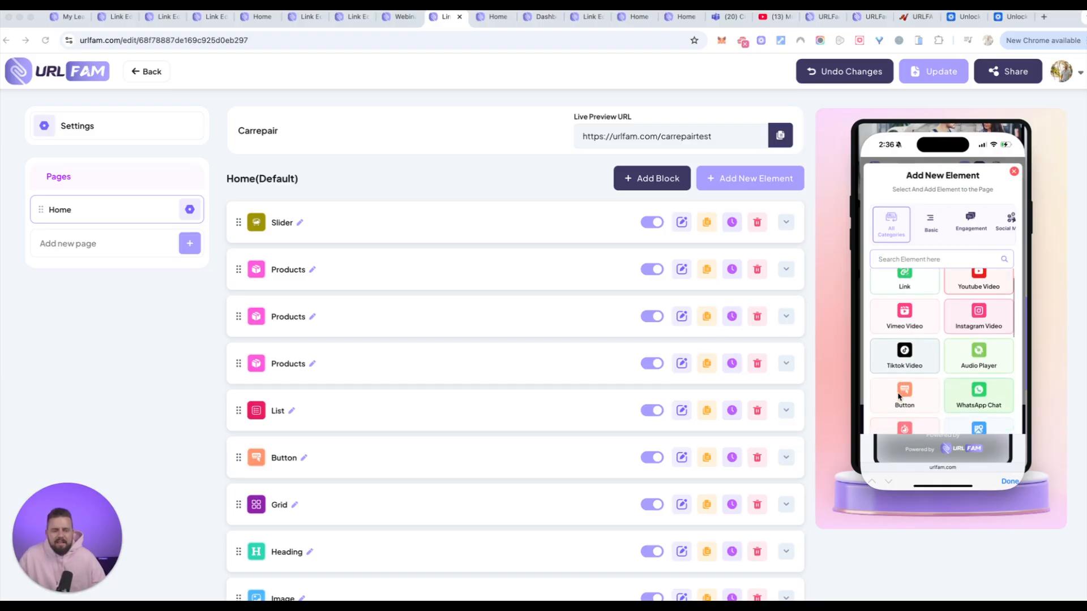
{"action": "left_click", "coordinate": [979, 349]}
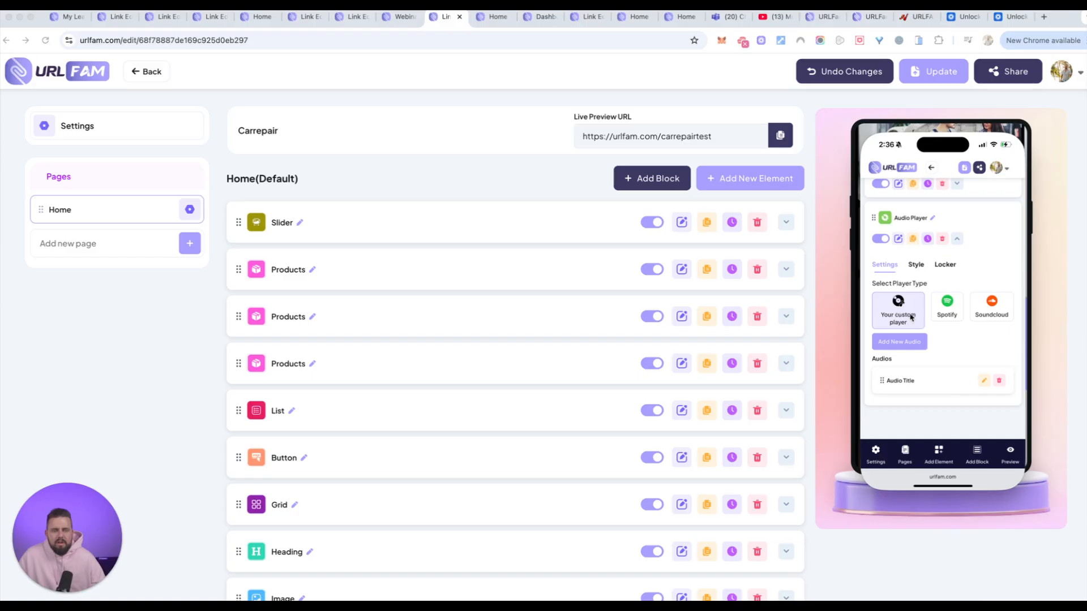
{"action": "left_click", "coordinate": [981, 305]}
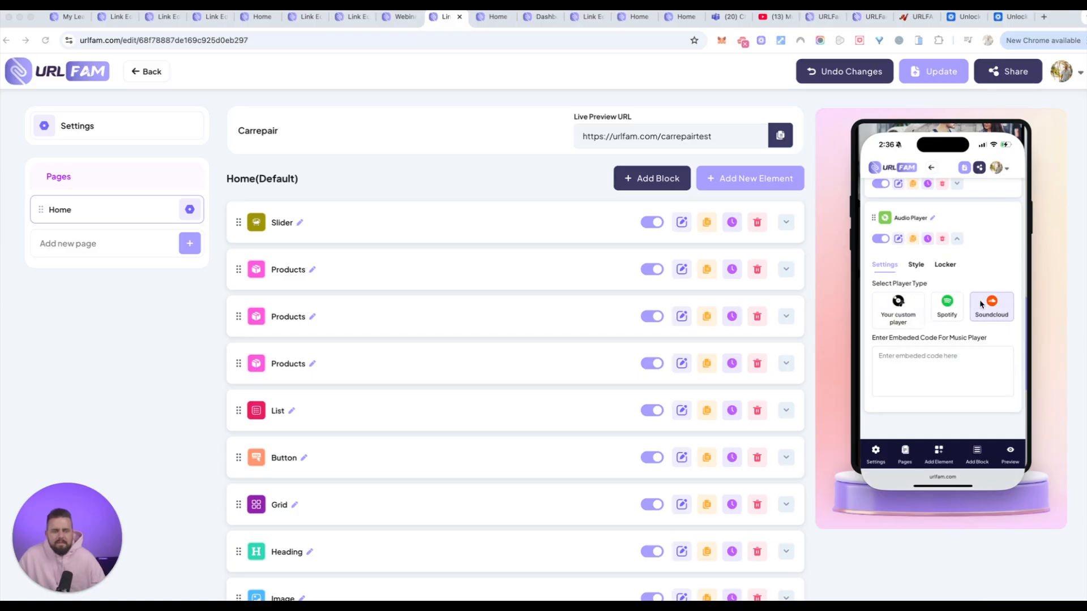
{"action": "left_click", "coordinate": [946, 306]}
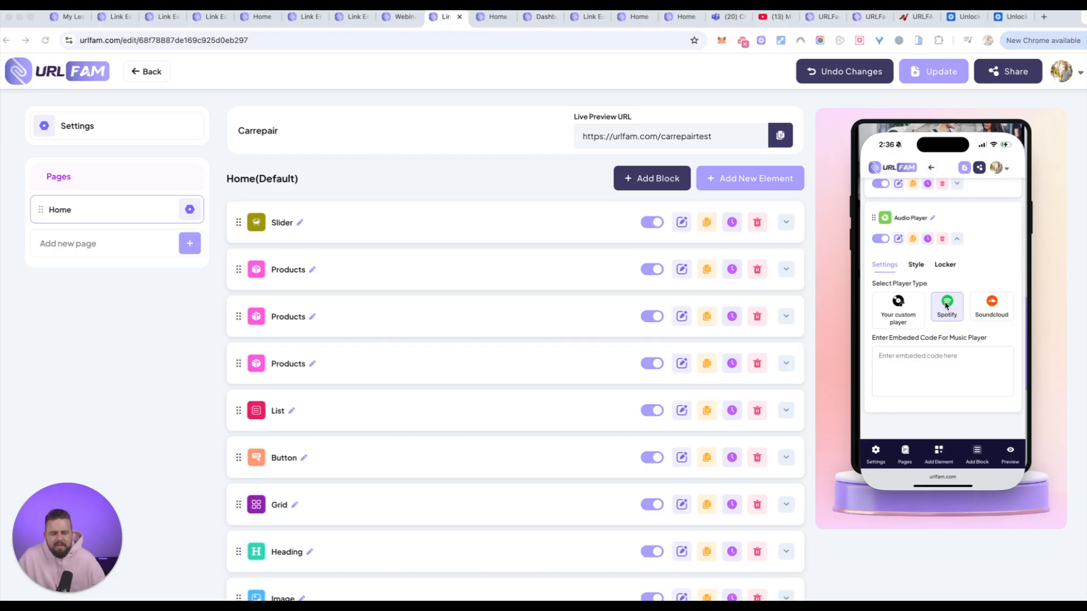
{"action": "scroll", "coordinate": [986, 353], "scroll_direction": "down", "scroll_amount": 3}
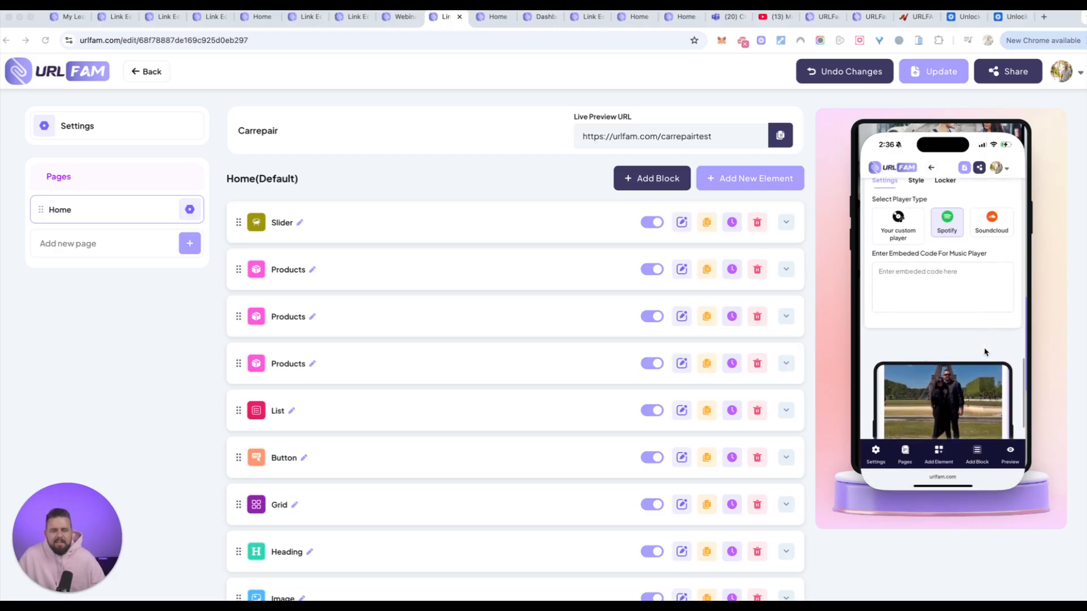
{"action": "scroll", "coordinate": [985, 353], "scroll_direction": "down", "scroll_amount": 5}
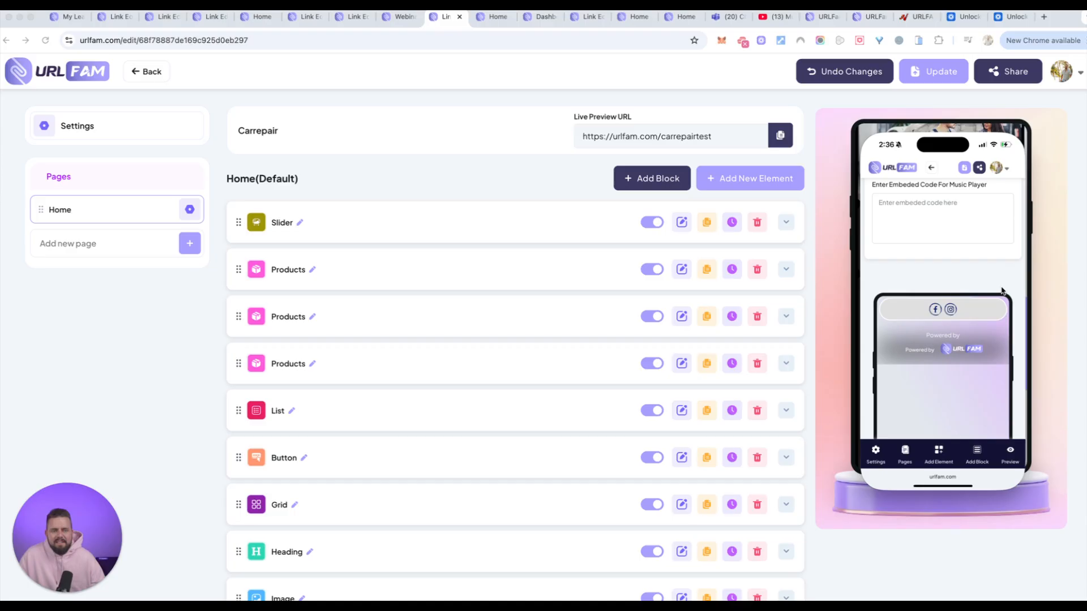
{"action": "scroll", "coordinate": [990, 391], "scroll_direction": "up", "scroll_amount": 4}
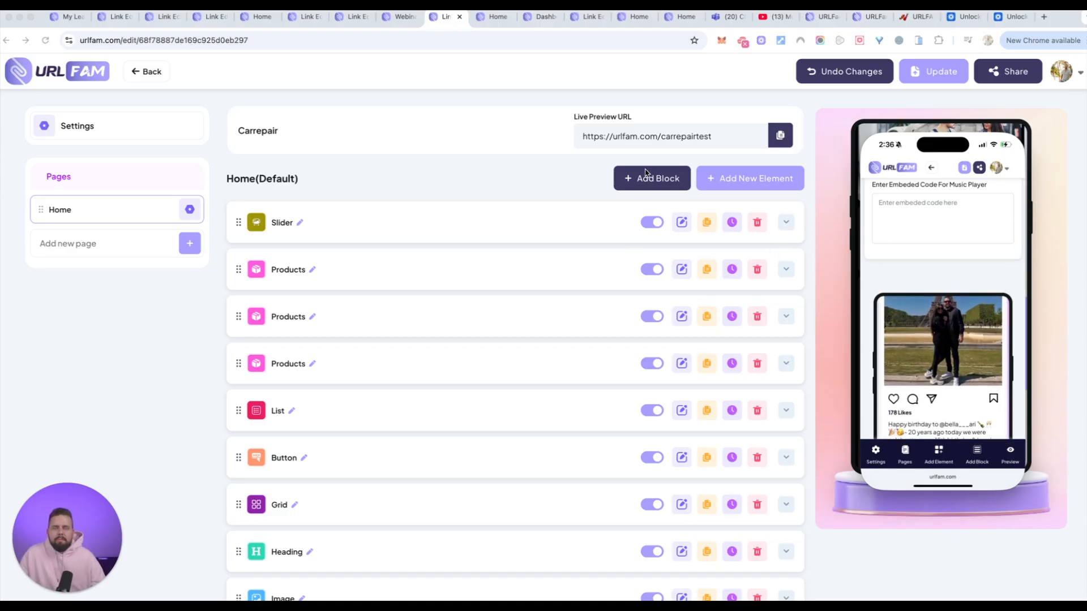
Add a block named Footer to Test33's Home page and open the selection of new elements.
{"action": "left_click", "coordinate": [985, 455]}
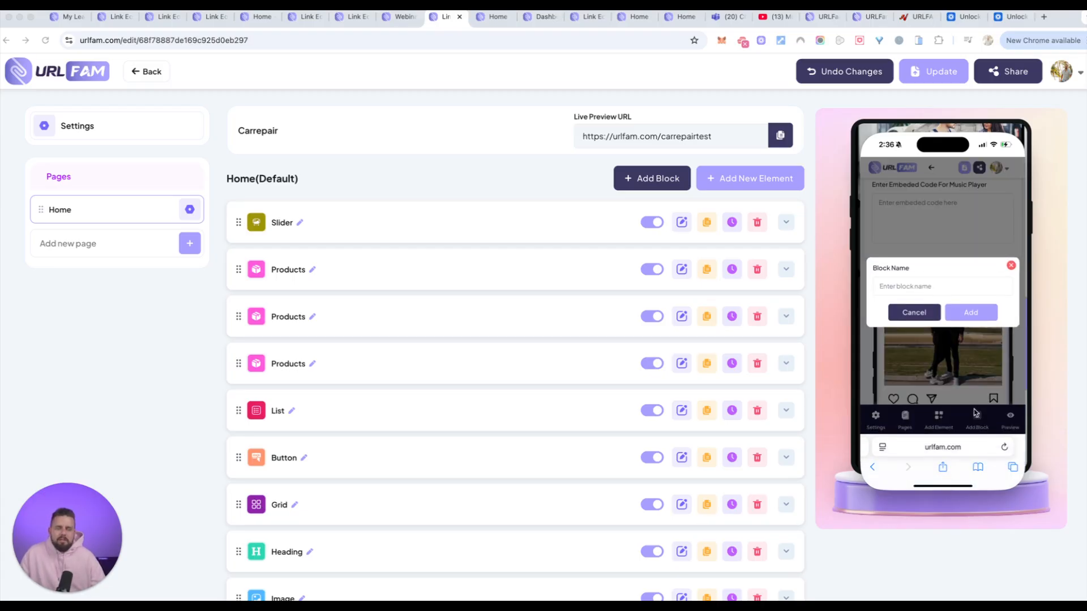
{"action": "left_click", "coordinate": [938, 287]}
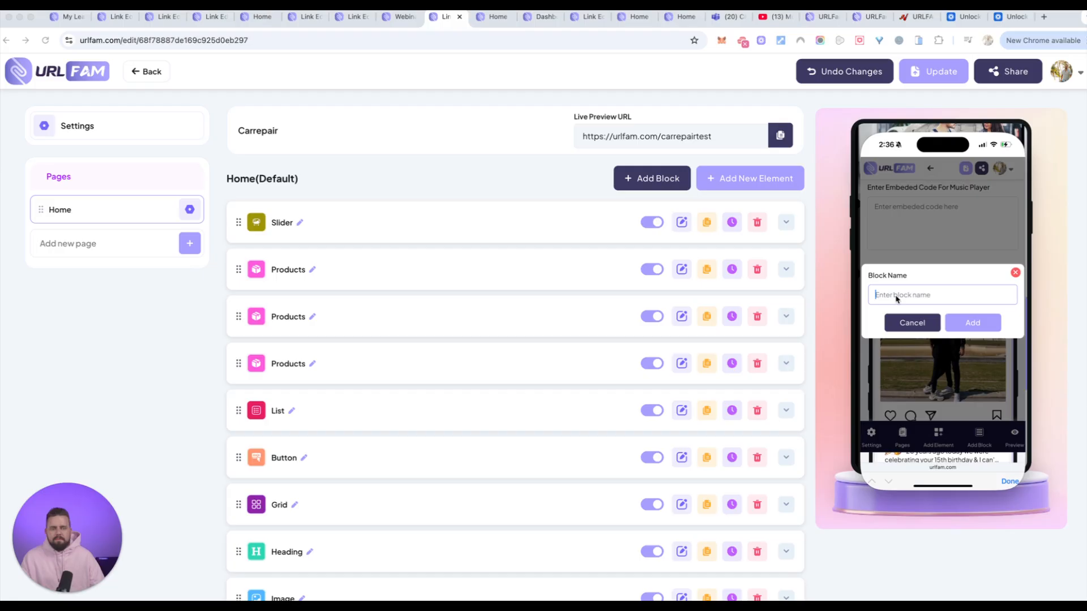
{"action": "type", "text": "Footer"}
{"action": "left_click", "coordinate": [951, 321]}
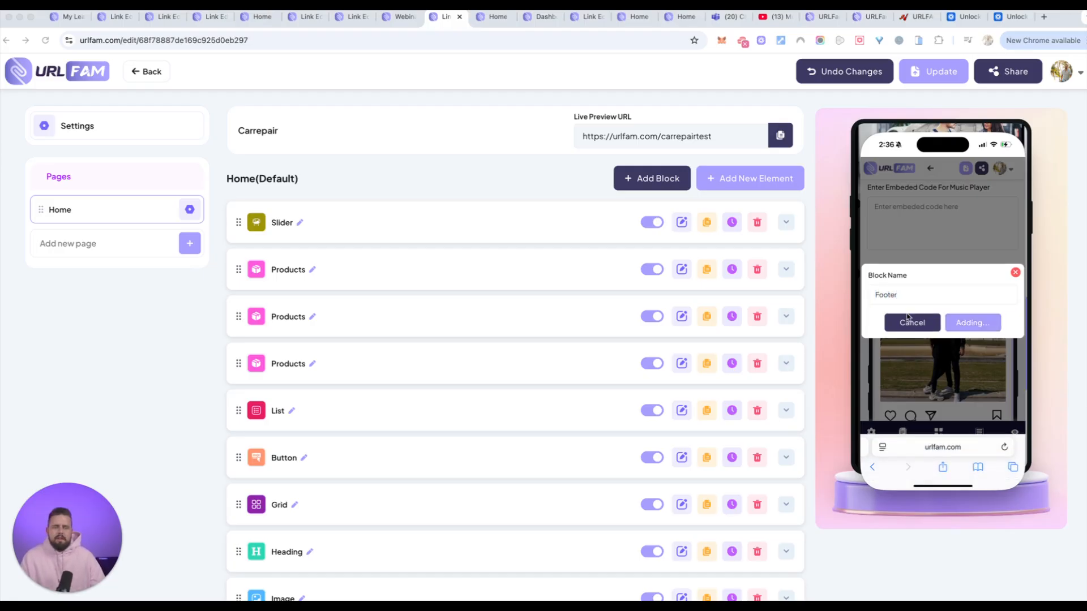
{"action": "scroll", "coordinate": [968, 359], "scroll_direction": "down", "scroll_amount": 1}
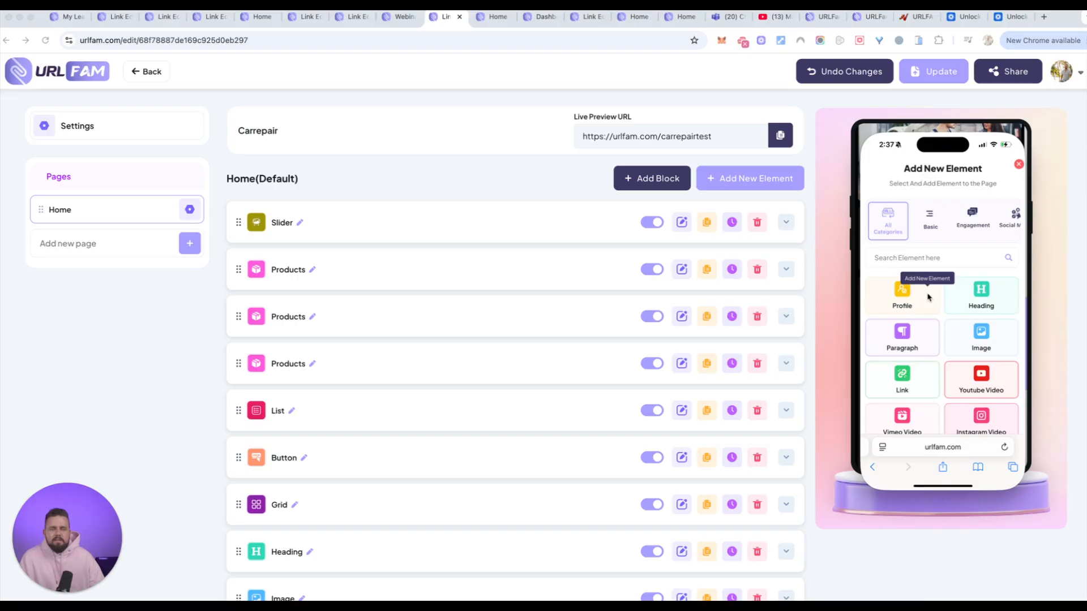
Add Heading, Image, Paragraph and Link elements to the Footer block on Test33's Home page on the phone.
{"action": "left_click", "coordinate": [928, 296]}
{"action": "left_click", "coordinate": [960, 304]}
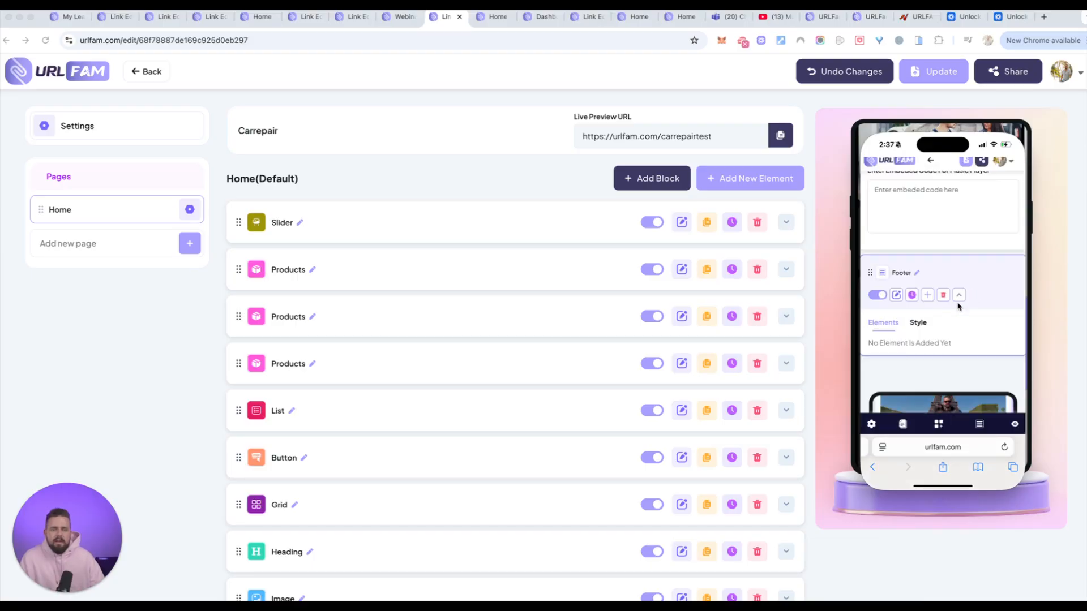
{"action": "left_click", "coordinate": [930, 296]}
{"action": "left_click", "coordinate": [976, 342]}
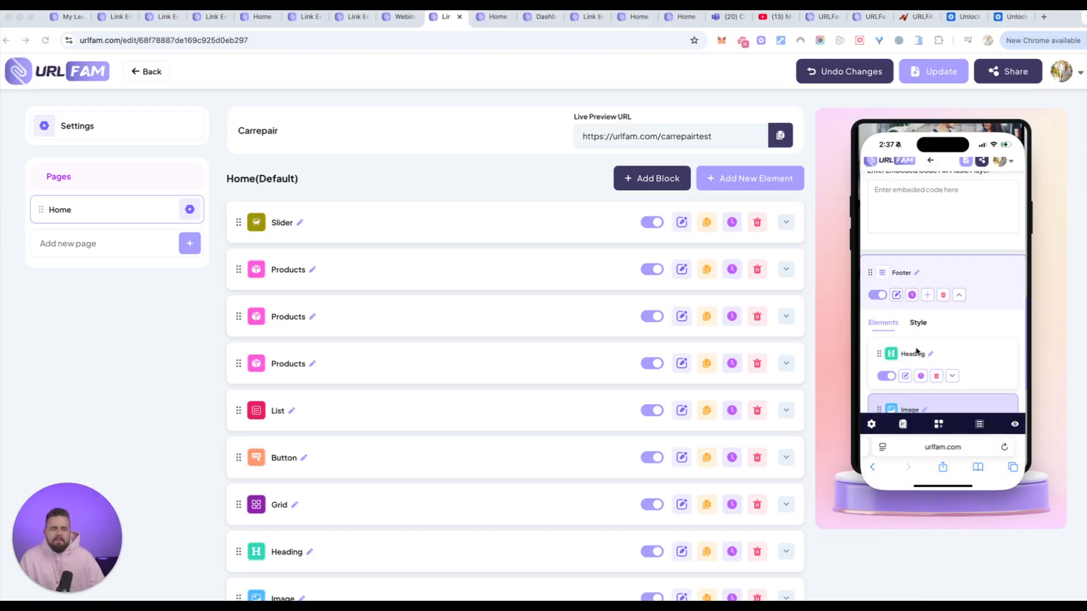
{"action": "left_click", "coordinate": [929, 296]}
{"action": "left_click", "coordinate": [905, 337]}
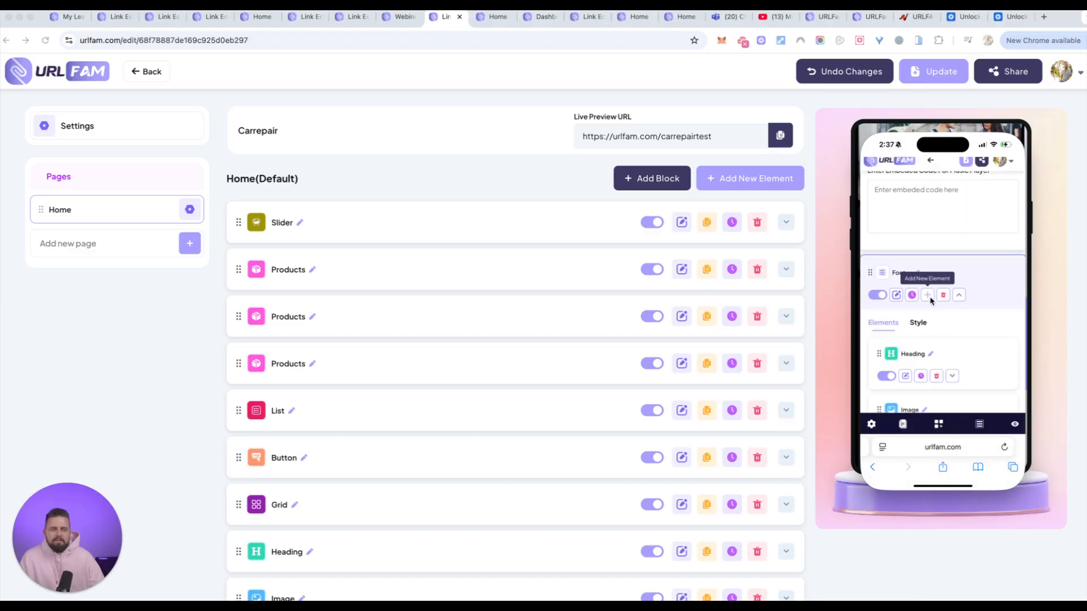
{"action": "left_click", "coordinate": [929, 296]}
{"action": "left_click", "coordinate": [909, 381]}
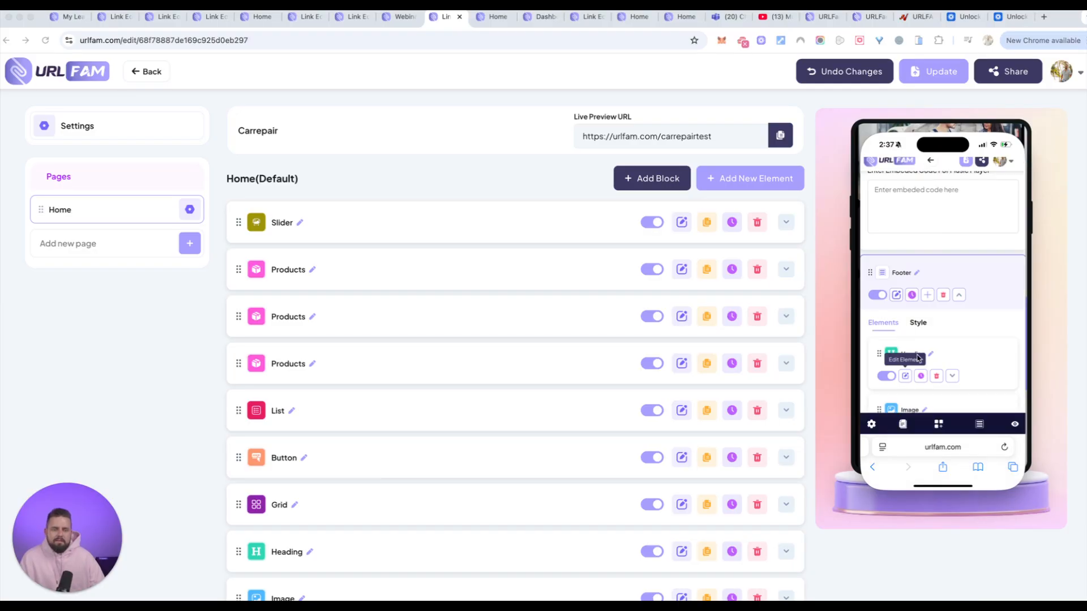
Examine the Footer block's element list and Test33's live page preview from the greeting down to the footer on the phone.
{"action": "scroll", "coordinate": [937, 322], "scroll_direction": "down", "scroll_amount": 1}
{"action": "scroll", "coordinate": [938, 323], "scroll_direction": "down", "scroll_amount": 2}
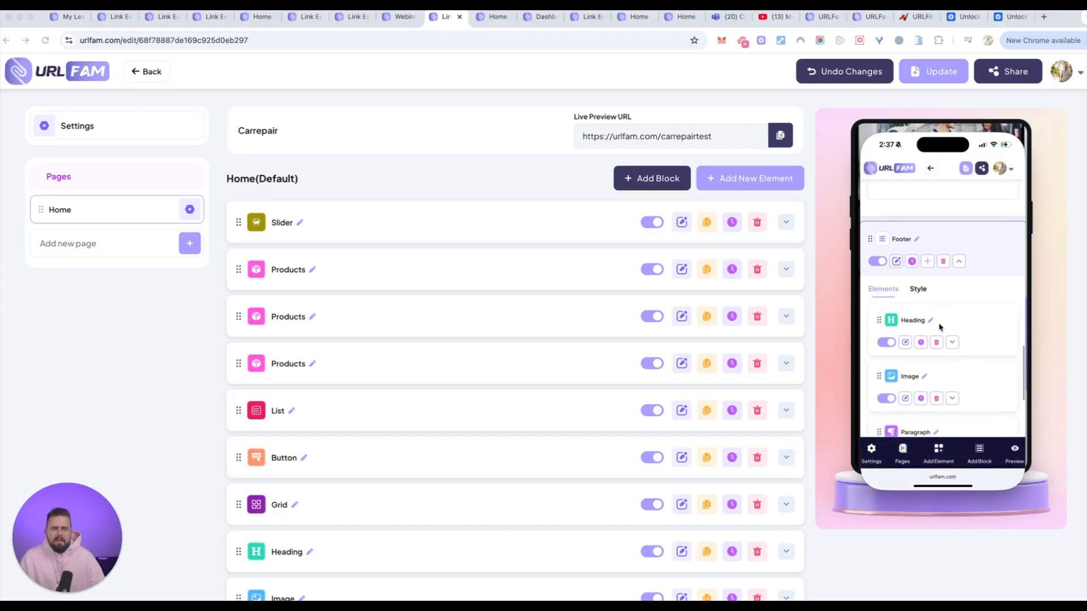
{"action": "scroll", "coordinate": [929, 341], "scroll_direction": "down", "scroll_amount": 3}
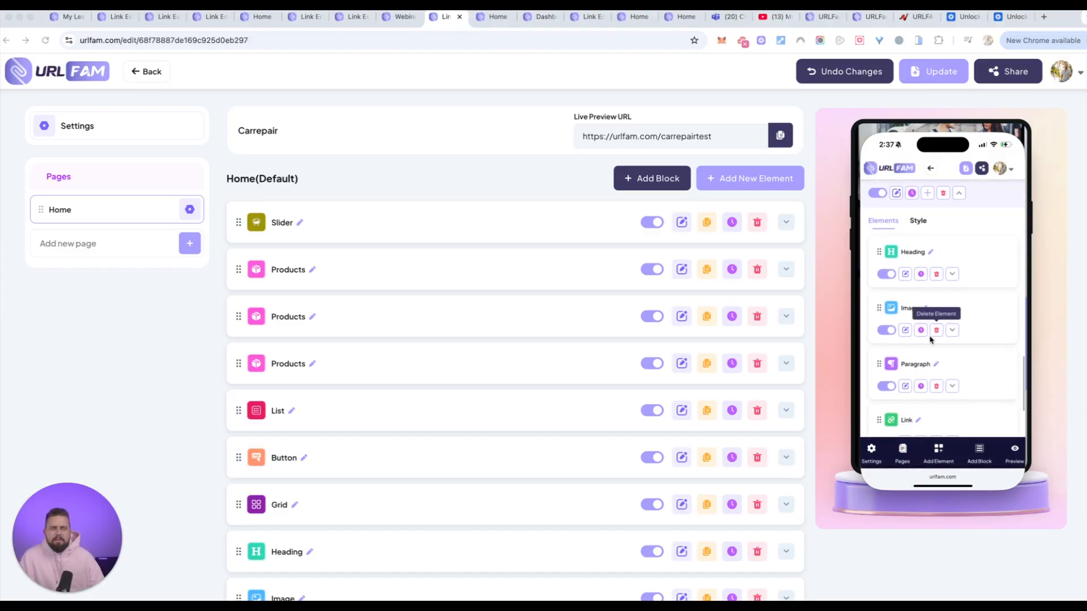
{"action": "scroll", "coordinate": [929, 340], "scroll_direction": "down", "scroll_amount": 5}
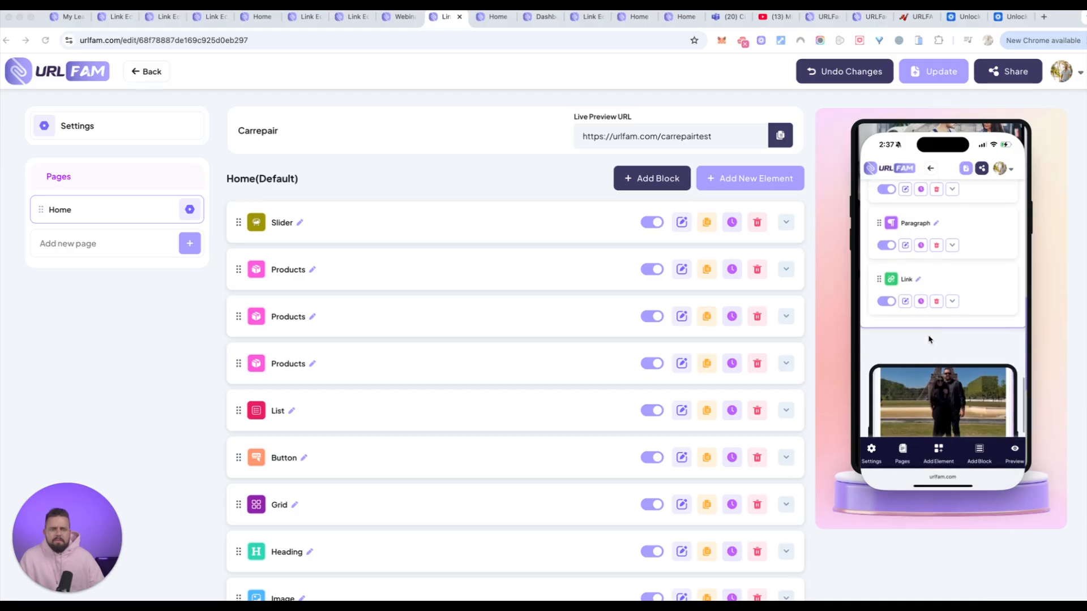
{"action": "scroll", "coordinate": [929, 339], "scroll_direction": "up", "scroll_amount": 8}
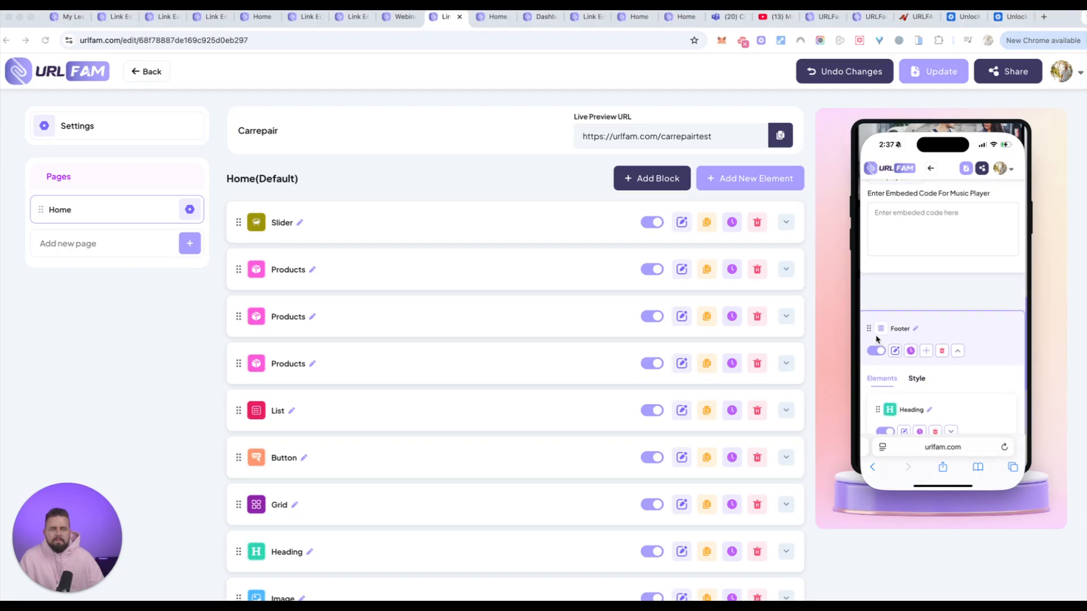
{"action": "scroll", "coordinate": [875, 317], "scroll_direction": "down", "scroll_amount": 2}
{"action": "left_click_drag", "start_coordinate": [873, 273], "coordinate": [880, 446]}
{"action": "left_click_drag", "start_coordinate": [881, 483], "coordinate": [877, 399]}
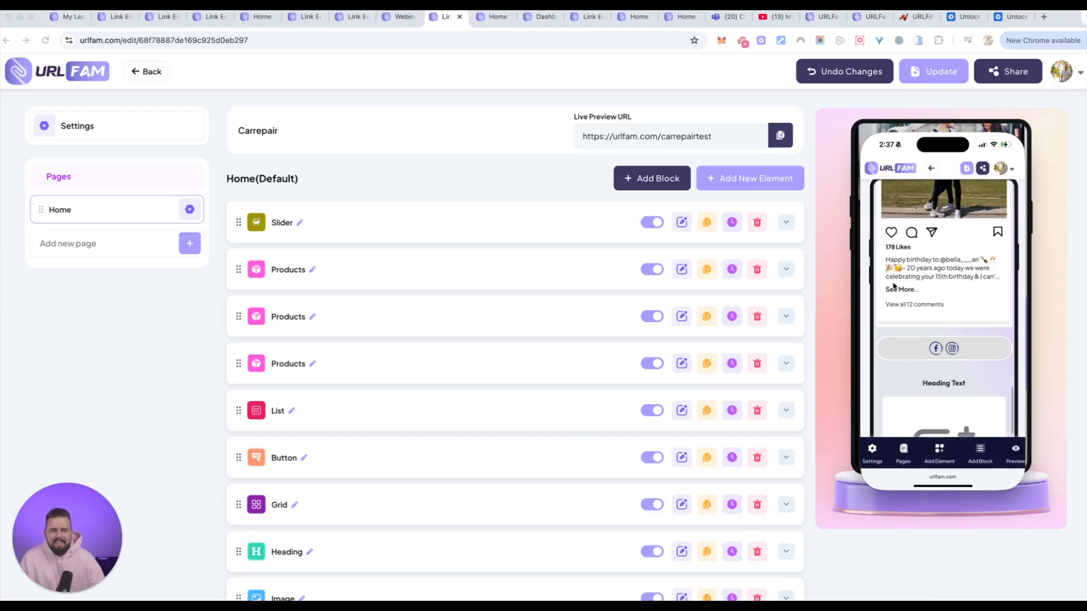
{"action": "scroll", "coordinate": [889, 300], "scroll_direction": "down", "scroll_amount": 5}
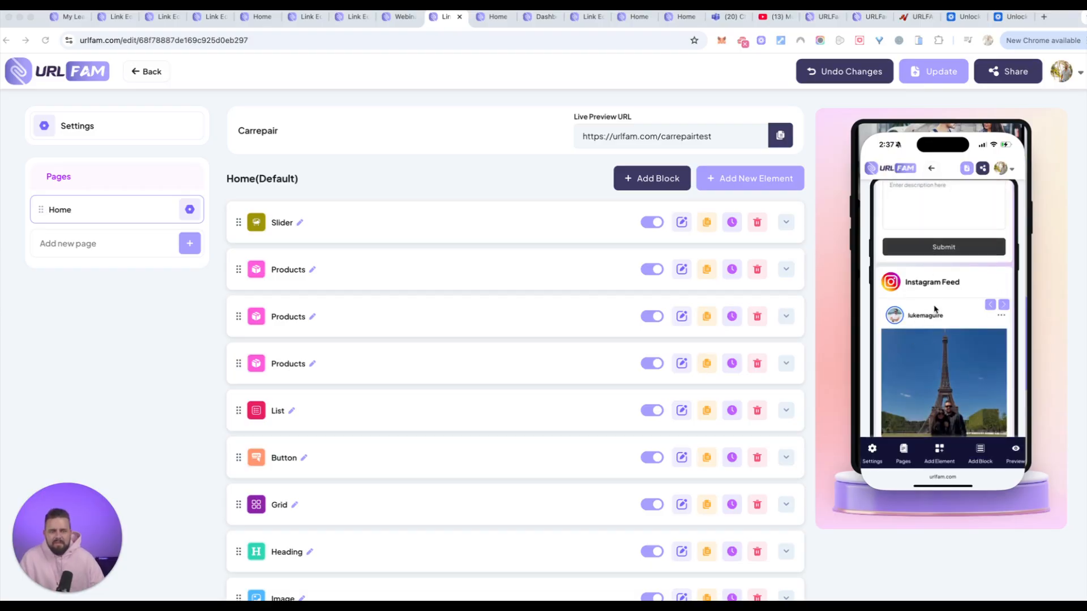
{"action": "scroll", "coordinate": [936, 309], "scroll_direction": "up", "scroll_amount": 10}
{"action": "scroll", "coordinate": [936, 310], "scroll_direction": "up", "scroll_amount": 10}
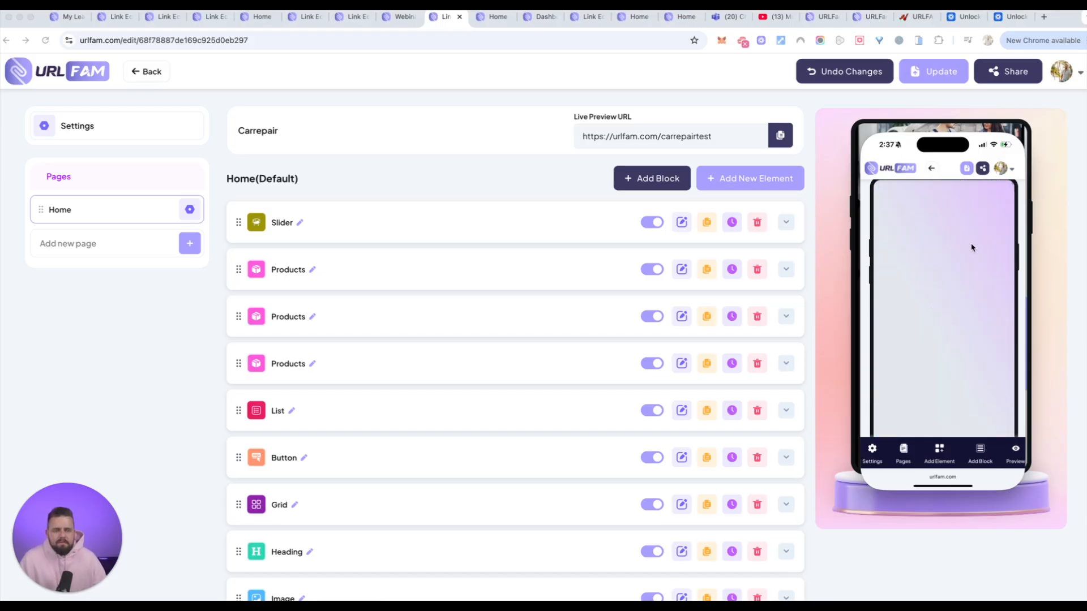
{"action": "scroll", "coordinate": [973, 245], "scroll_direction": "down", "scroll_amount": 5}
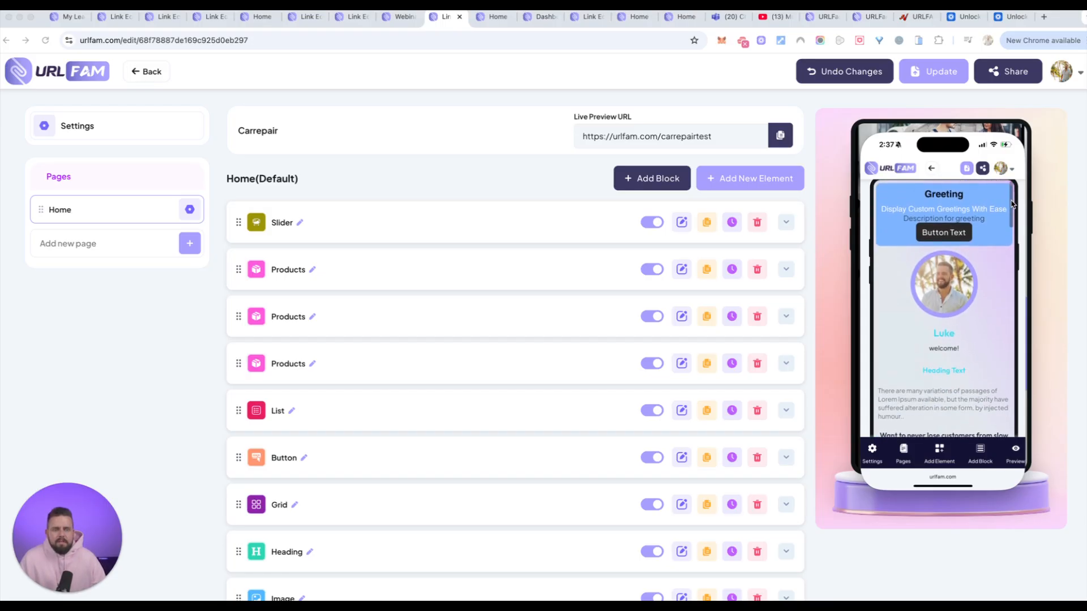
{"action": "scroll", "coordinate": [1013, 205], "scroll_direction": "down", "scroll_amount": 2}
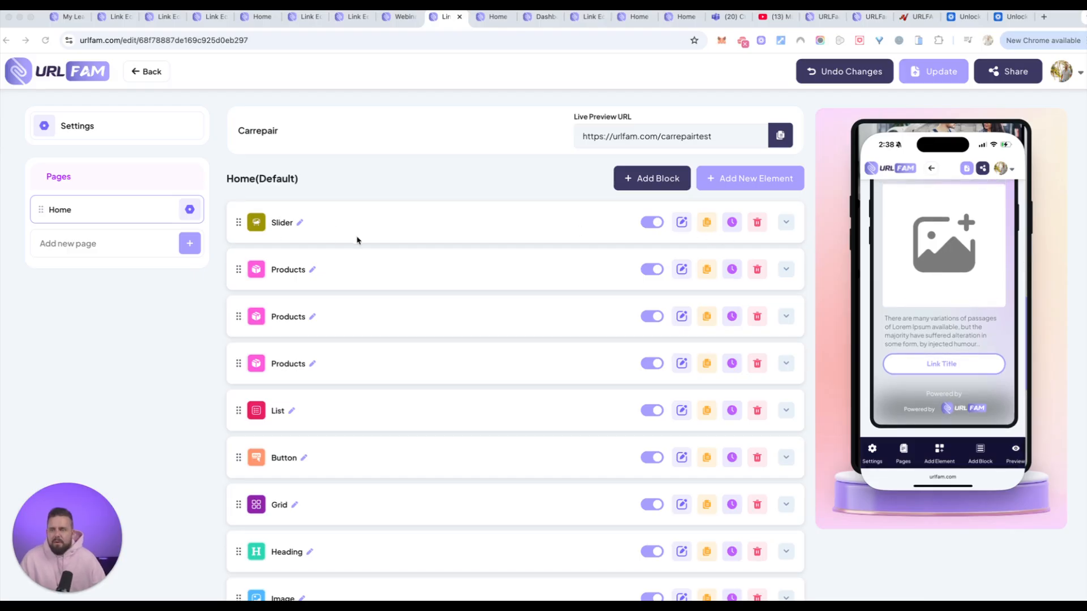
Leave the carrepair link, open the test33 link for editing on desktop and expand its Footer block.
{"action": "left_click", "coordinate": [148, 71]}
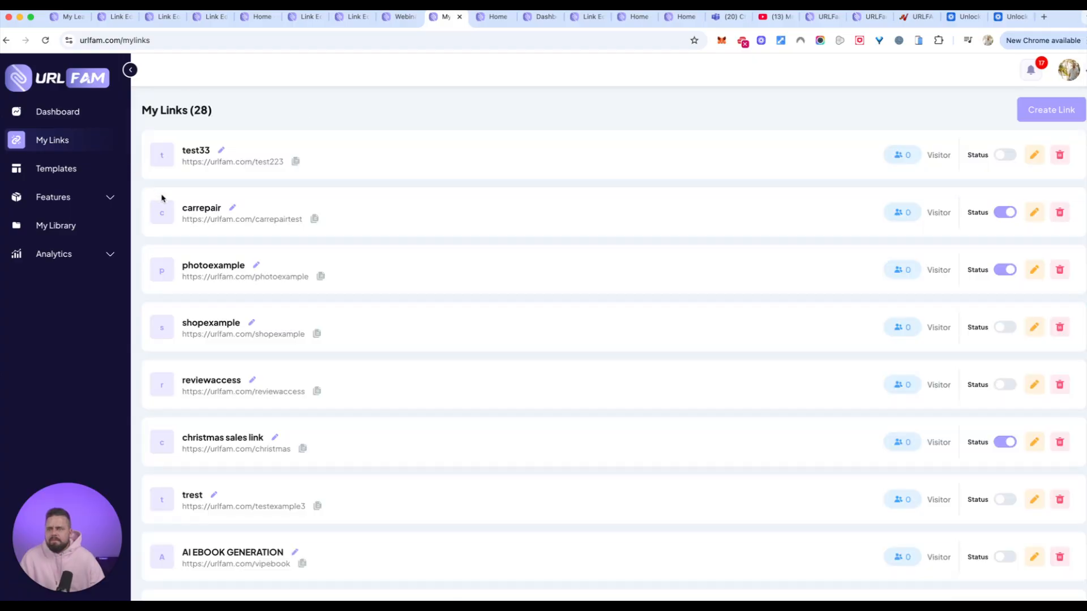
{"action": "left_click", "coordinate": [1034, 154]}
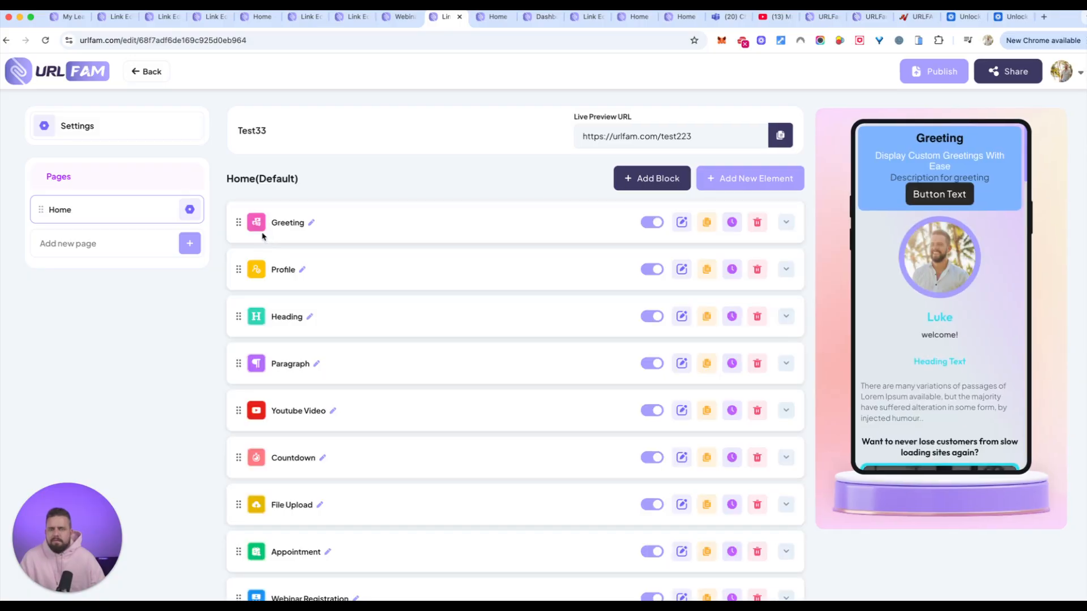
{"action": "scroll", "coordinate": [351, 271], "scroll_direction": "down", "scroll_amount": 6}
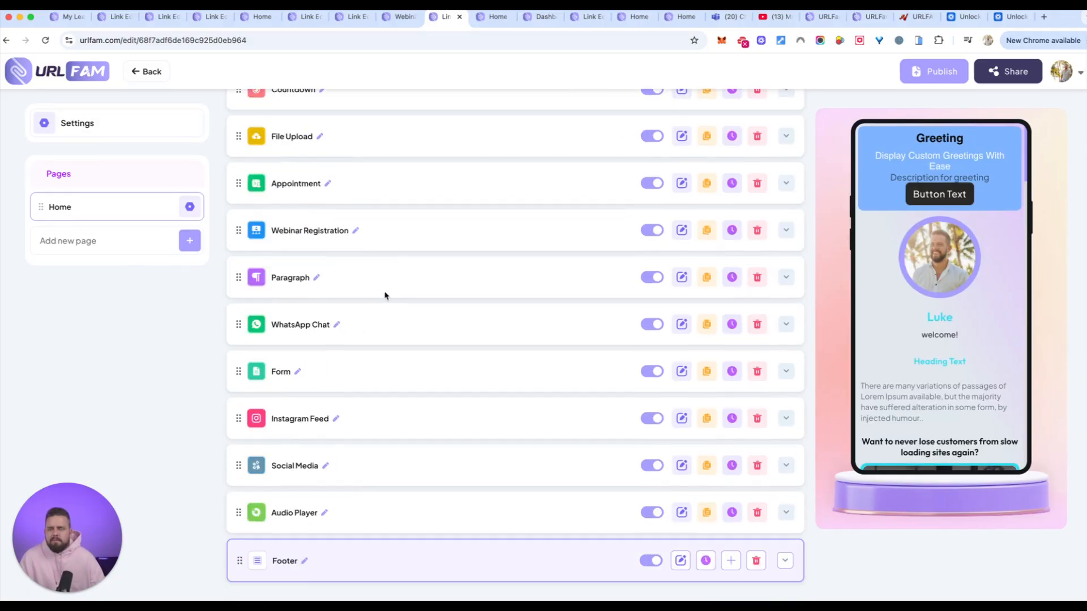
{"action": "left_click", "coordinate": [285, 562]}
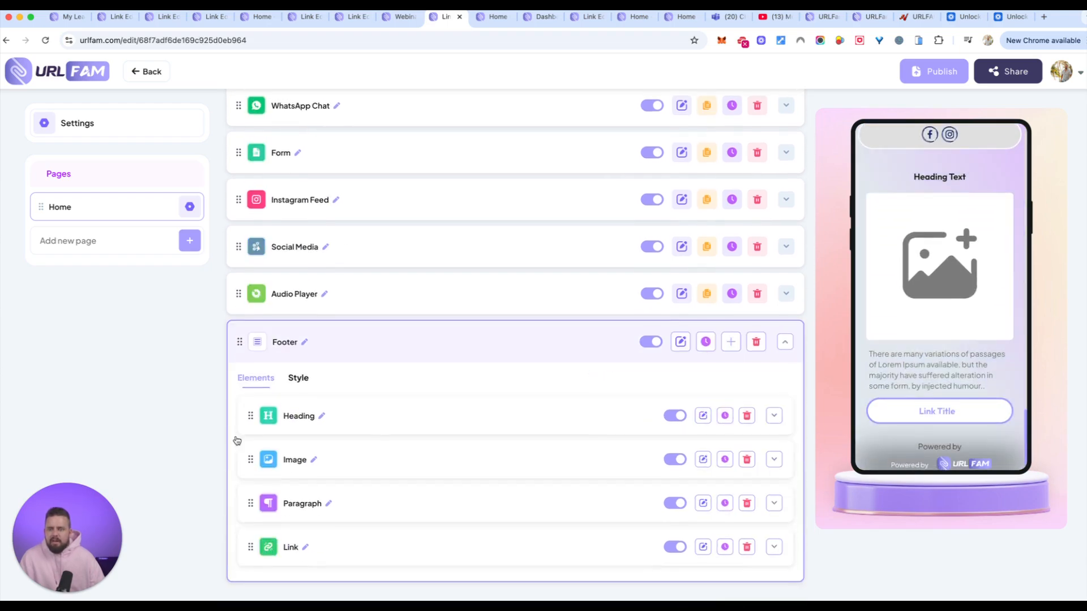